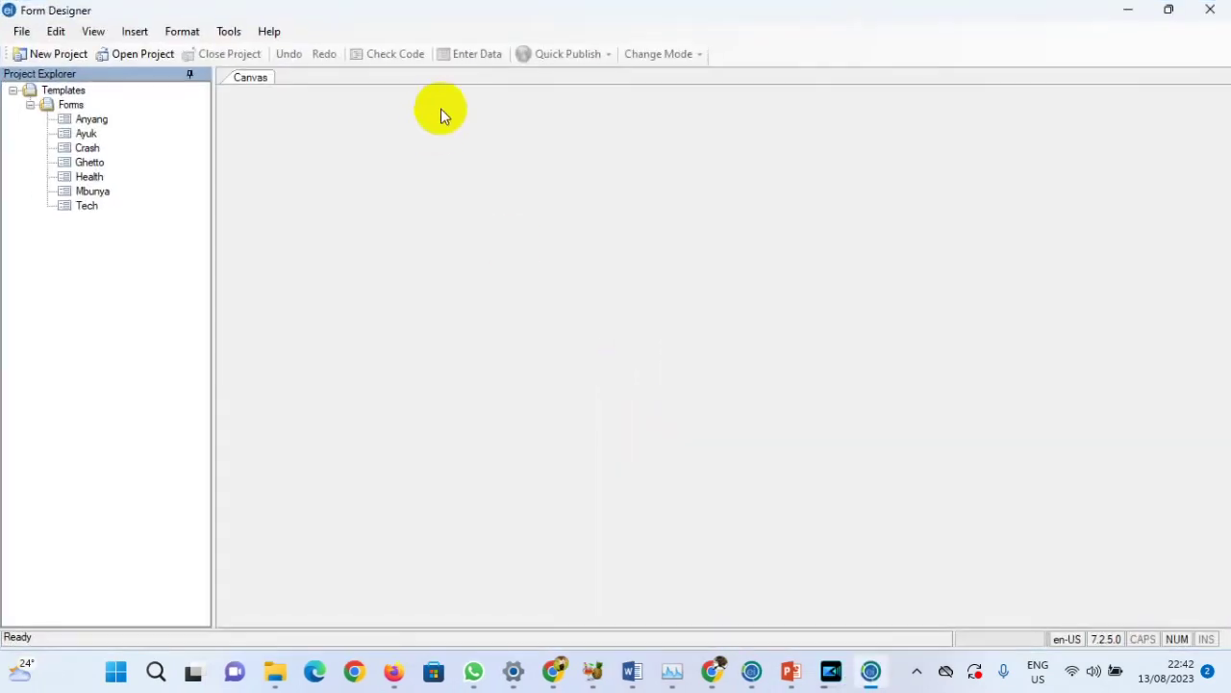
# Browse the open-project dialog to examine where the My_First_Questionnaire project is stored, and leave without opening it
pyautogui.click(140, 58)
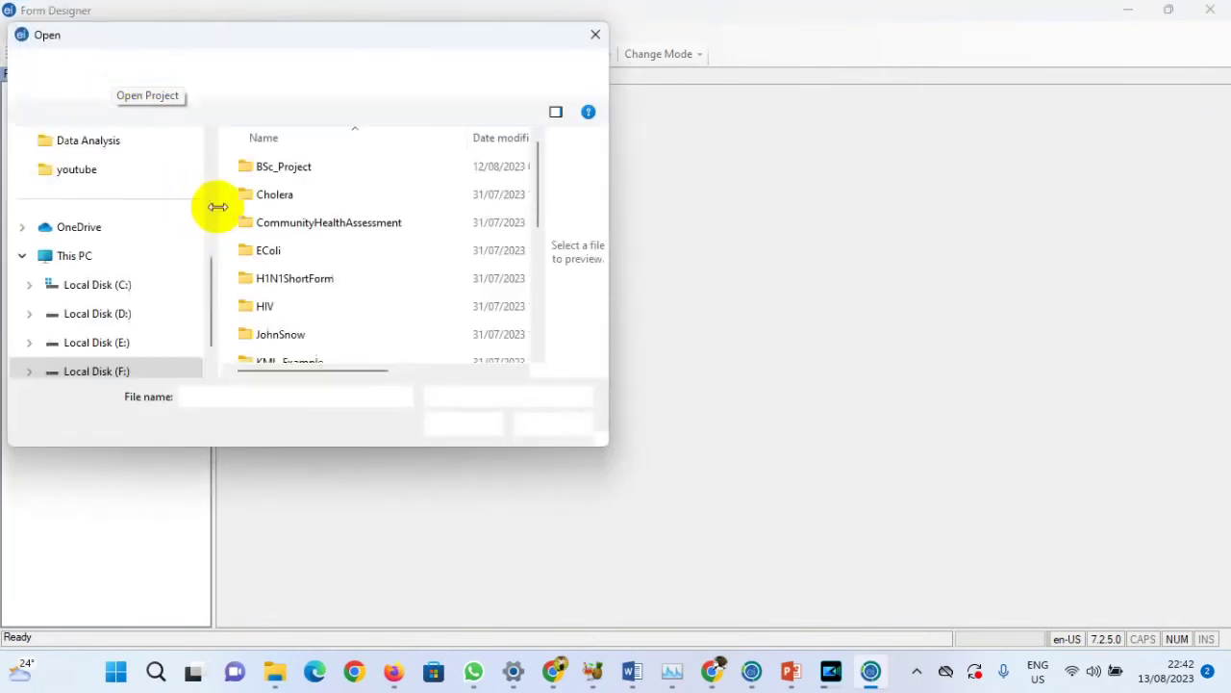
pyautogui.scroll(-2, 319, 276)
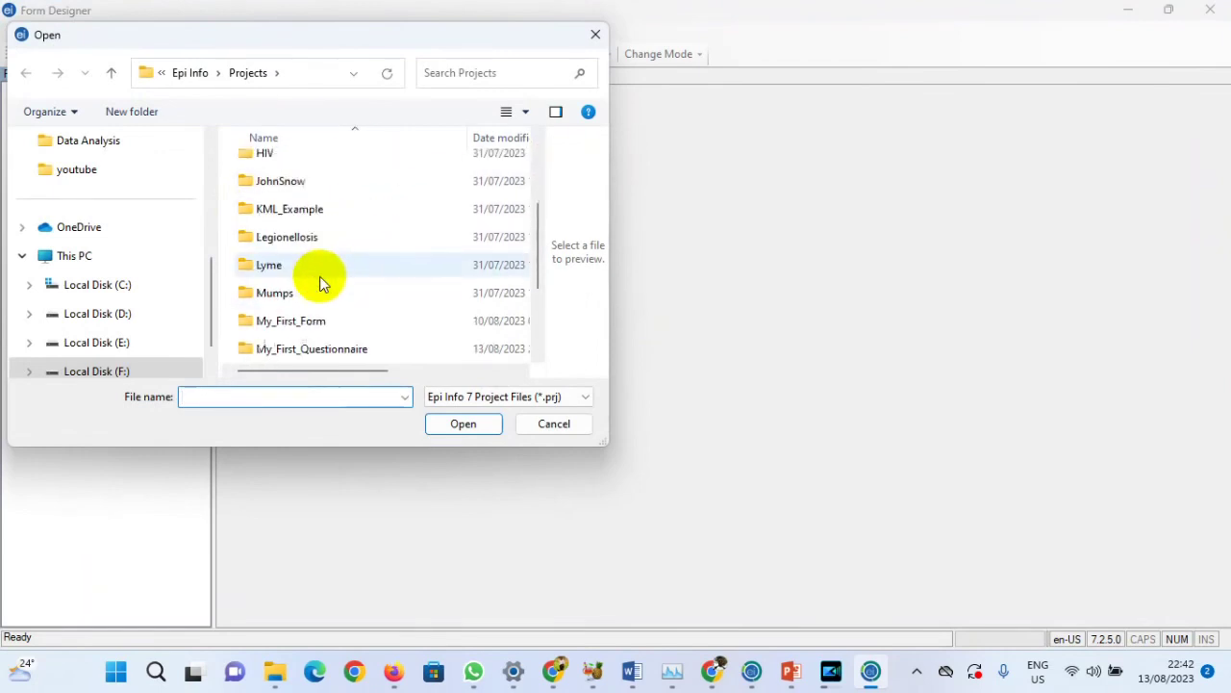
pyautogui.scroll(-2, 311, 336)
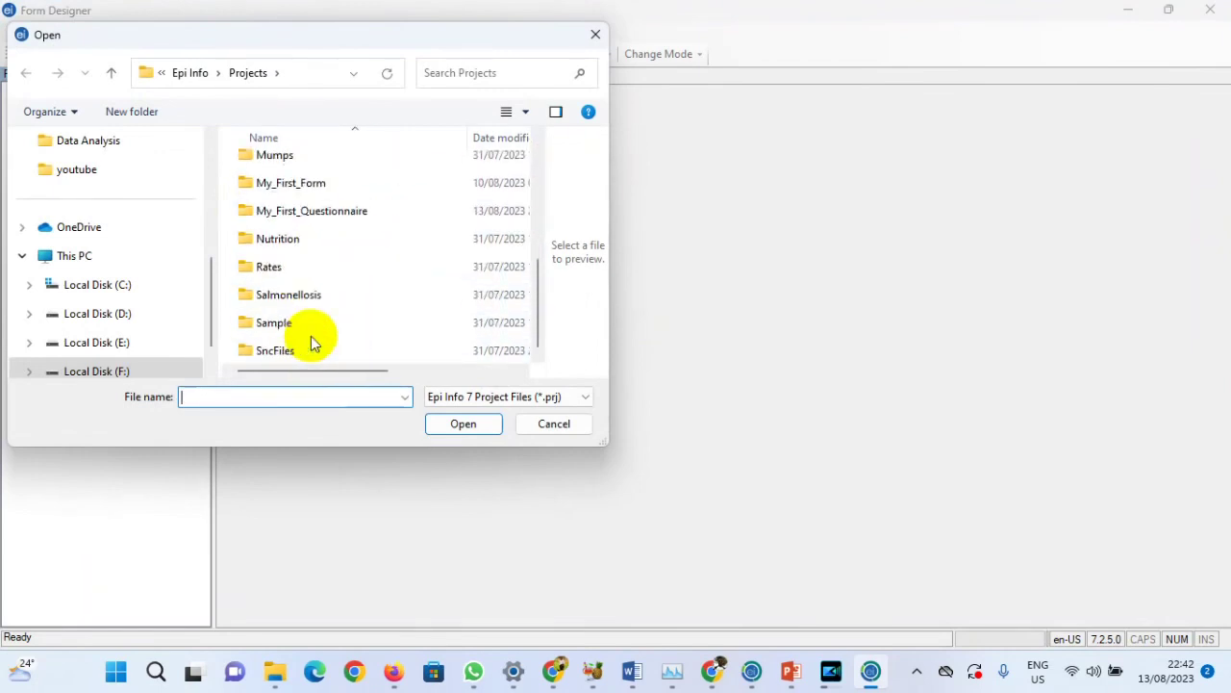
pyautogui.doubleClick(319, 216)
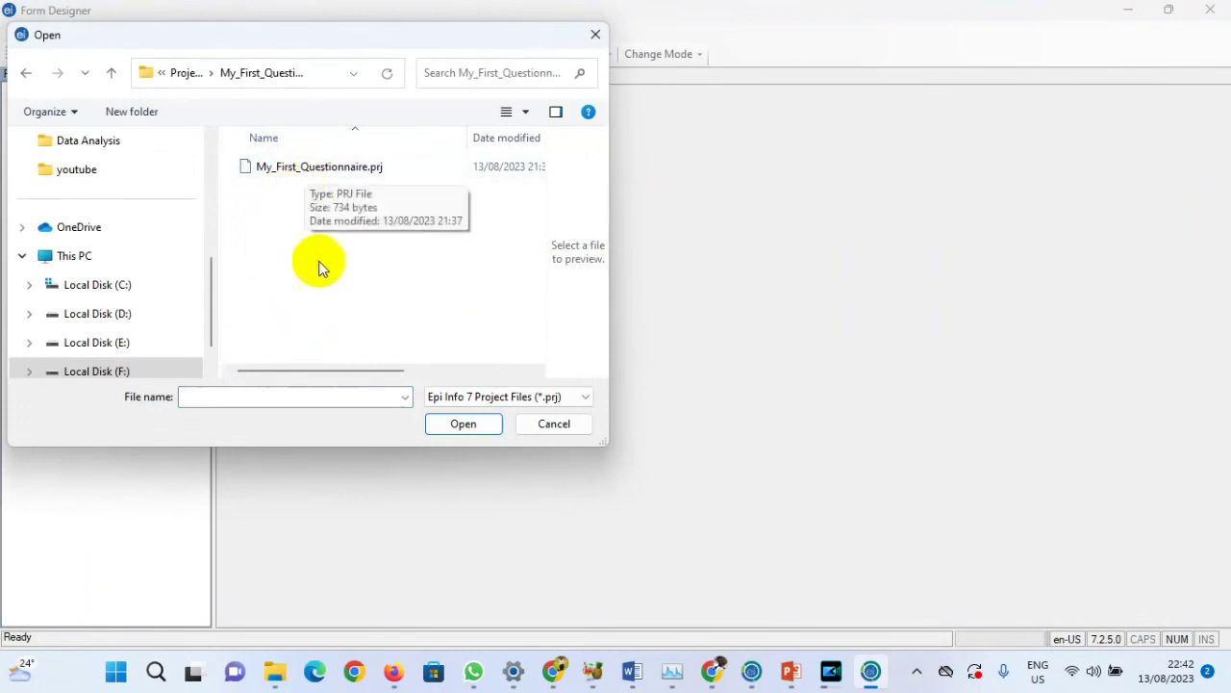
pyautogui.click(191, 73)
pyautogui.click(192, 77)
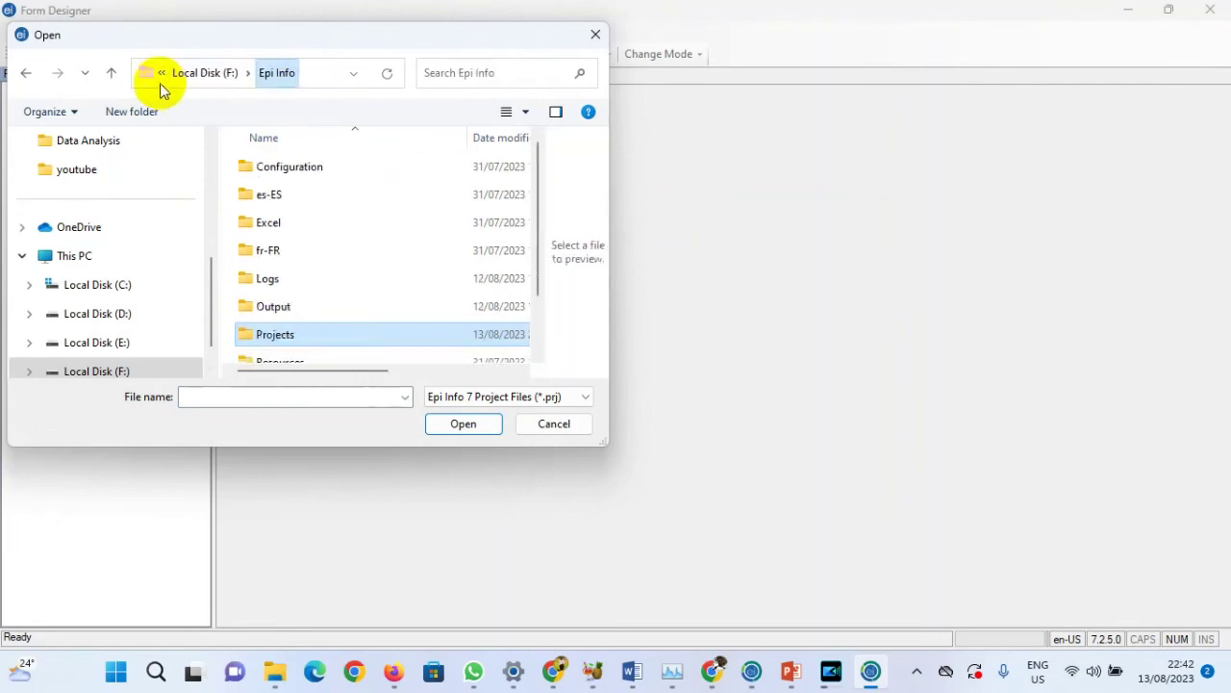
pyautogui.click(198, 73)
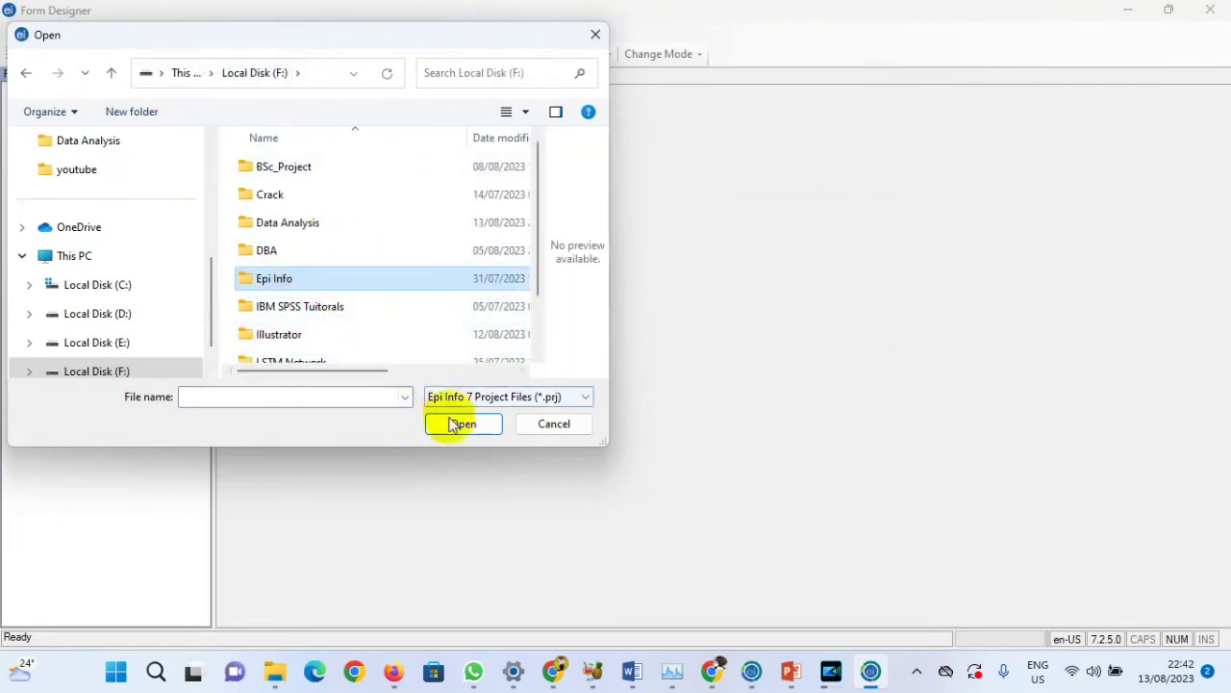
pyautogui.click(553, 425)
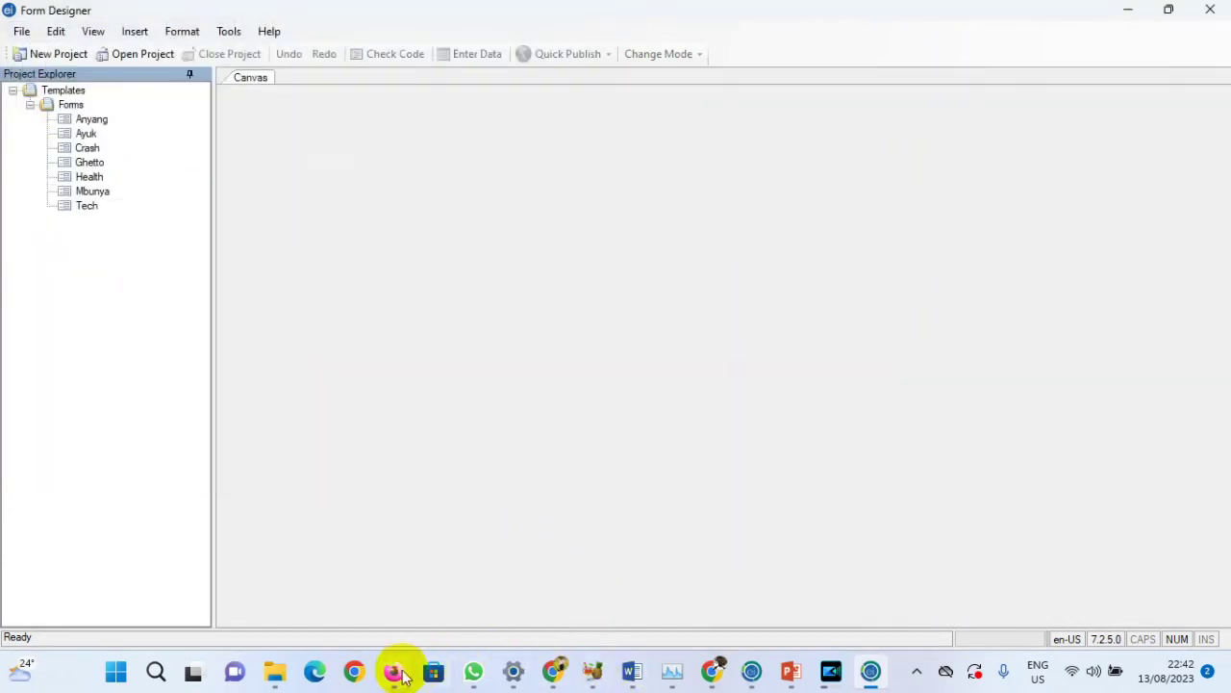
# Switch to File Explorer and copy the My_First_Questionnaire folder from Epi Info\Projects on Local Disk (F:)
pyautogui.click(277, 673)
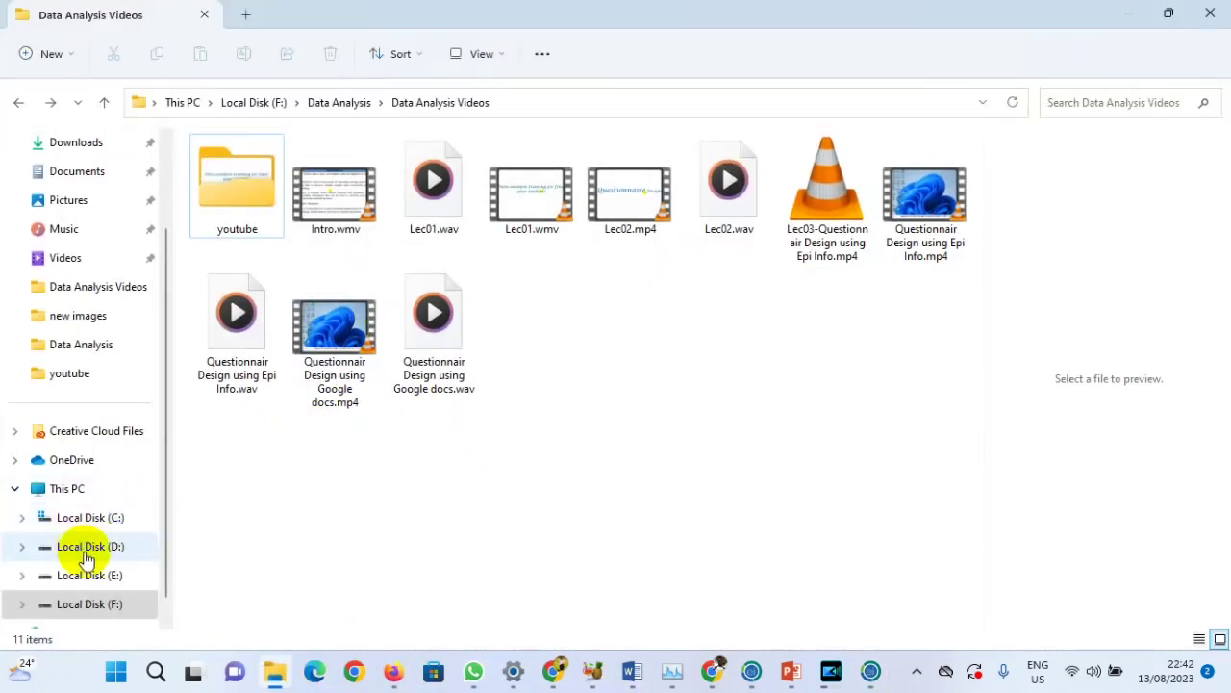
pyautogui.click(106, 606)
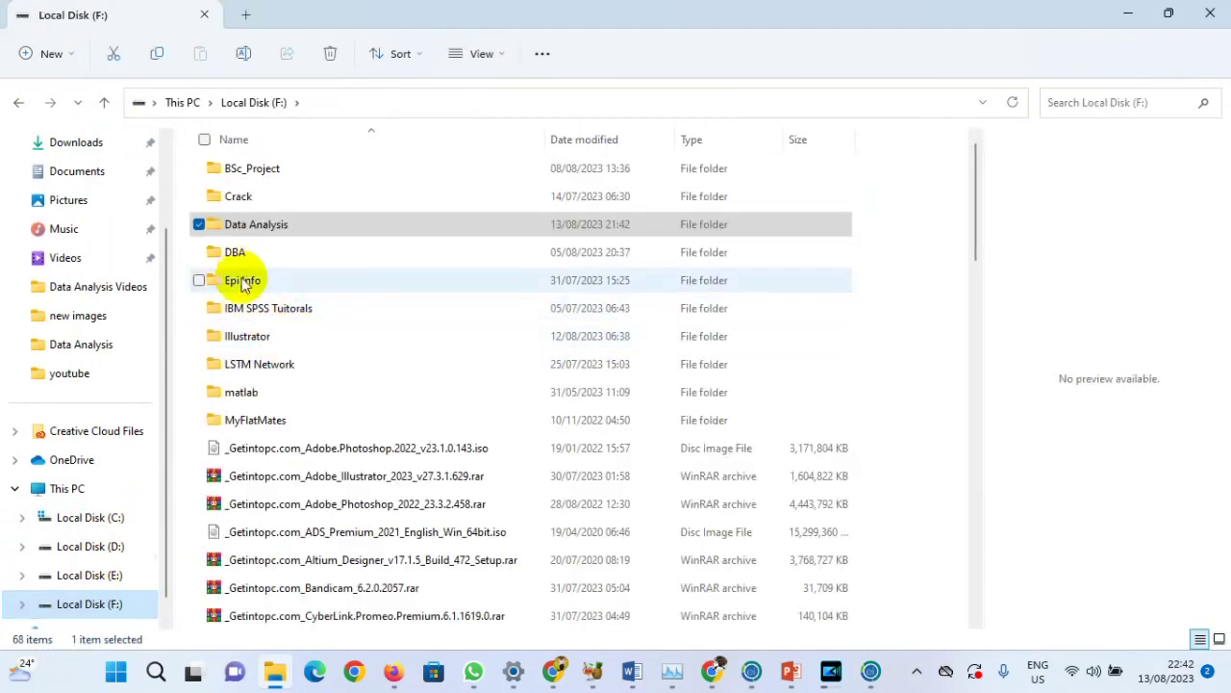
pyautogui.doubleClick(236, 276)
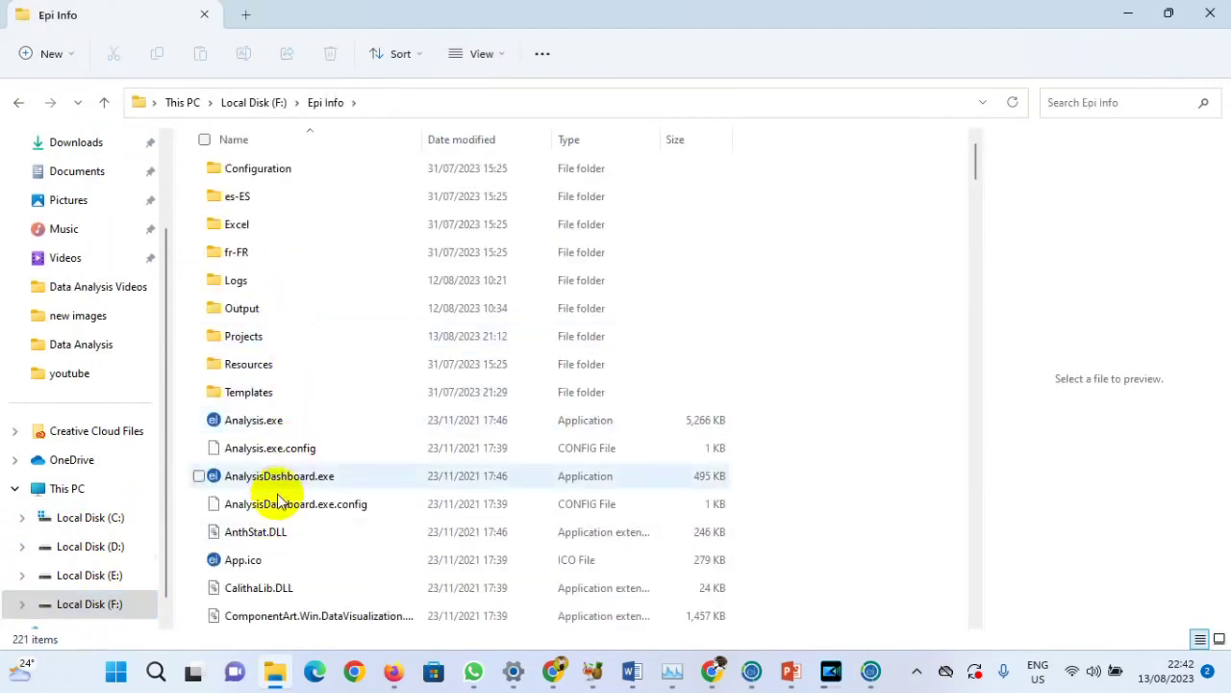
pyautogui.doubleClick(255, 341)
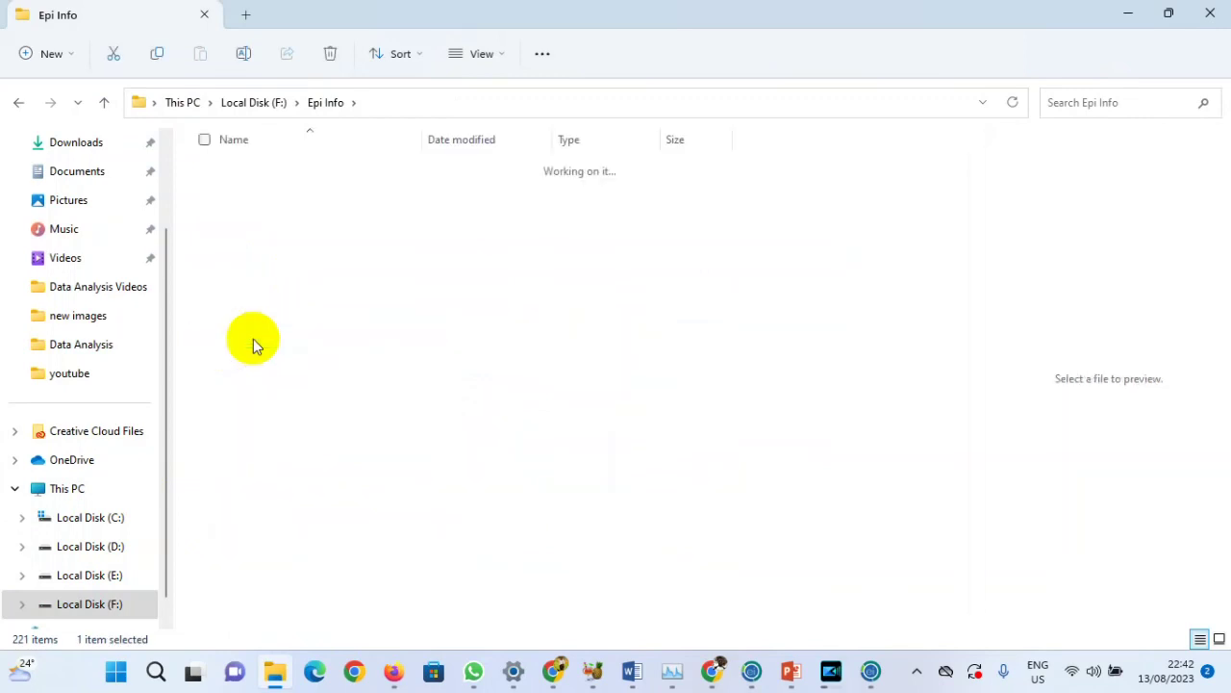
pyautogui.click(248, 510)
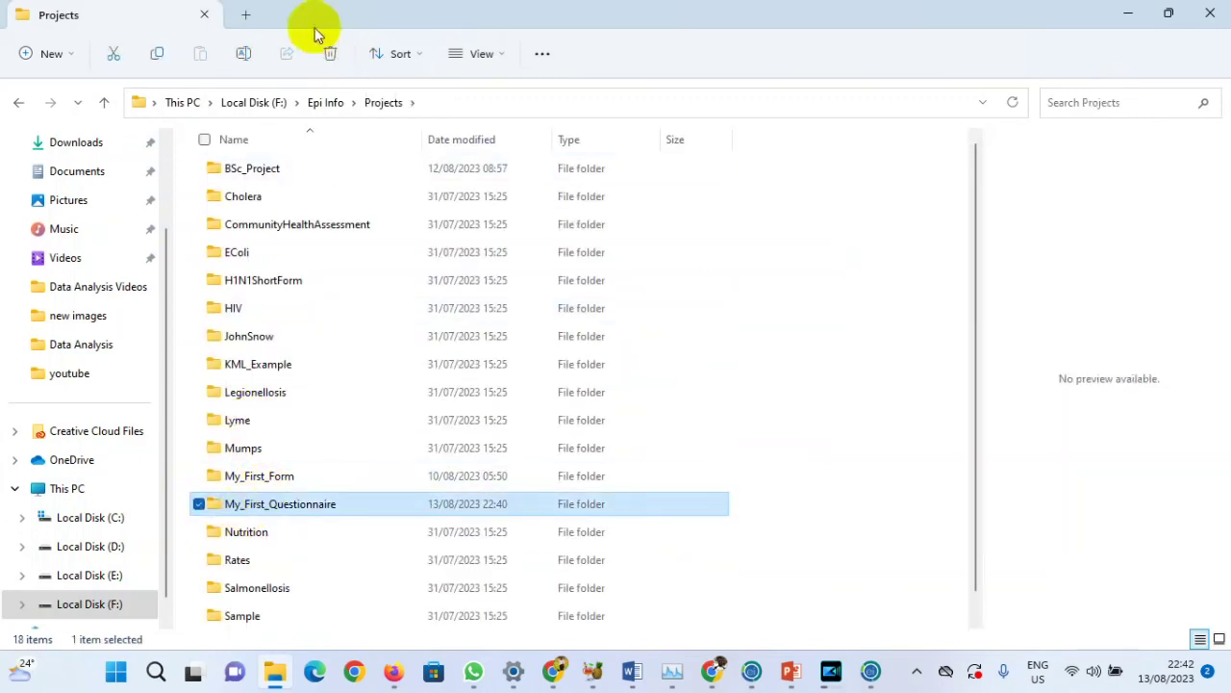
# Create a new folder named Records on Local Disk (D:)
pyautogui.click(111, 548)
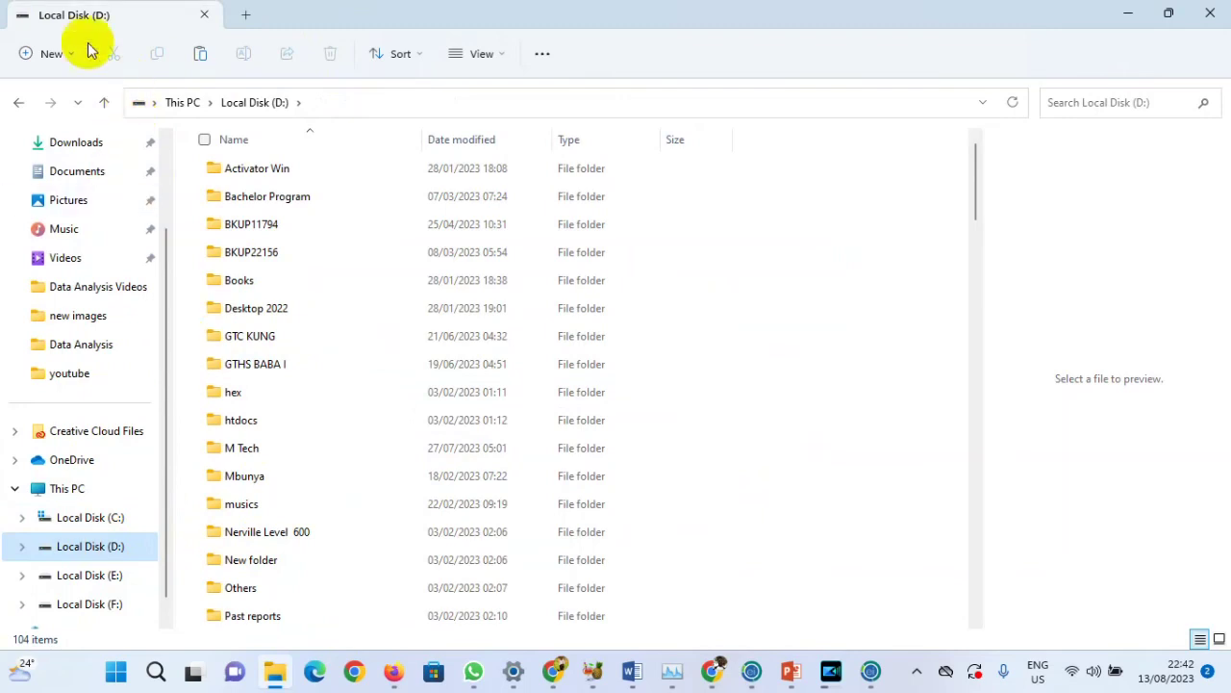
pyautogui.click(39, 53)
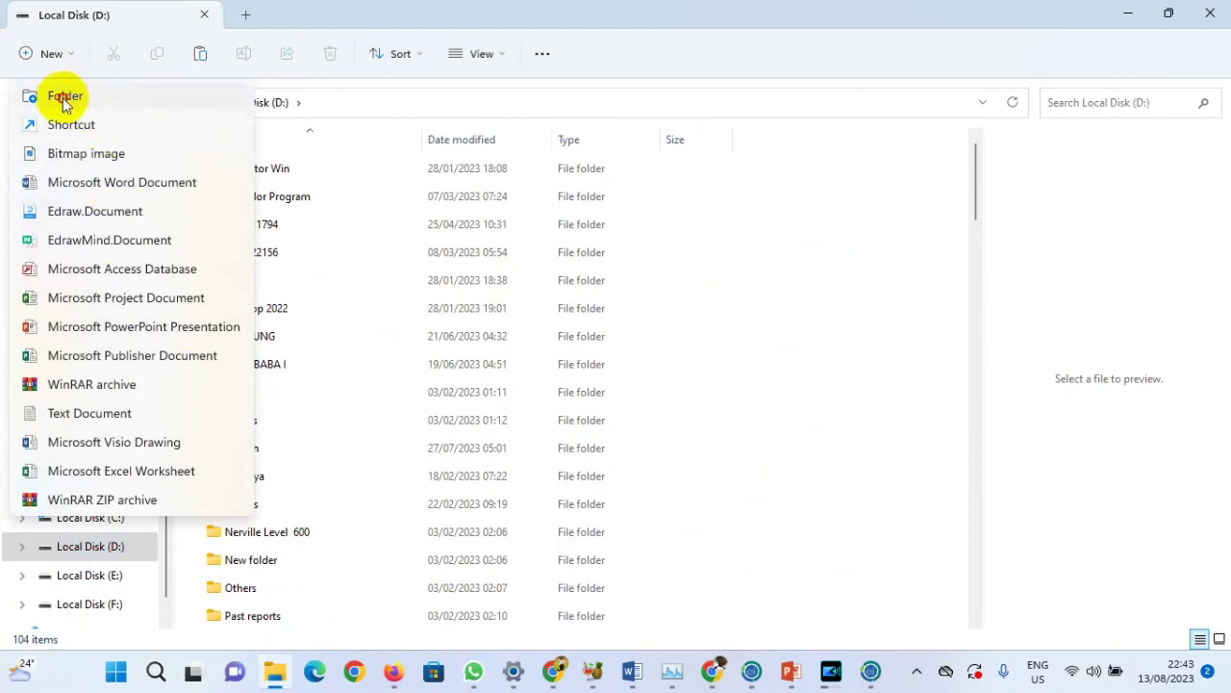
pyautogui.click(31, 96)
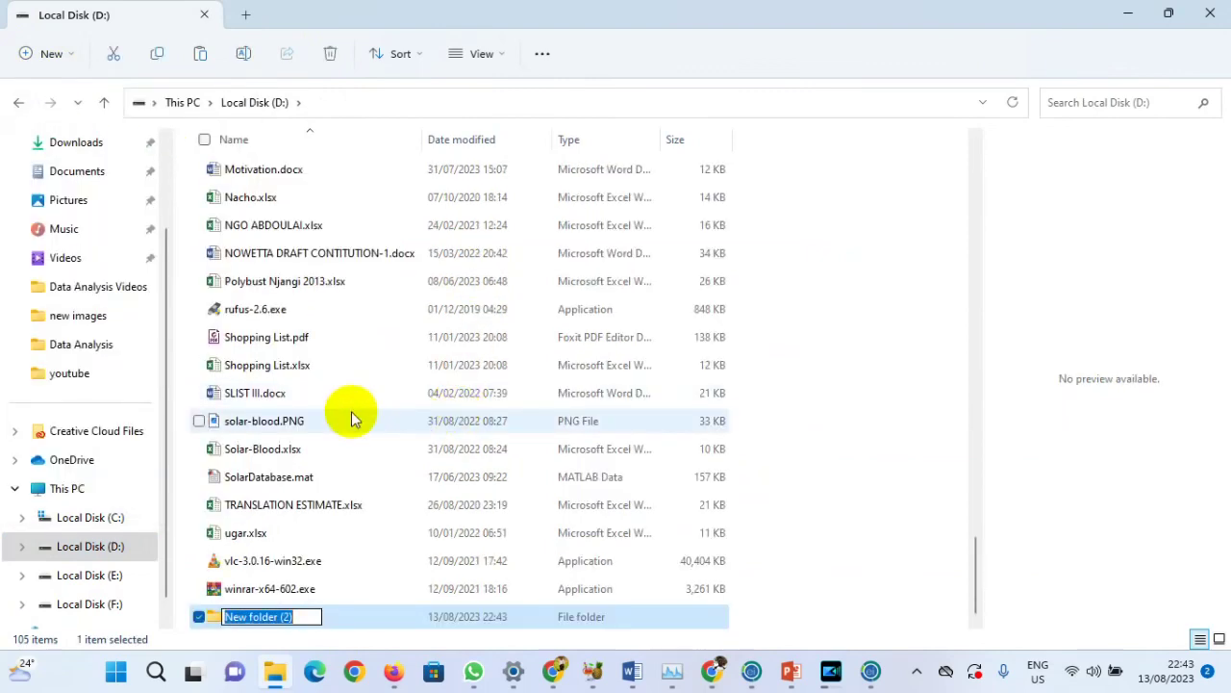
pyautogui.write('R')
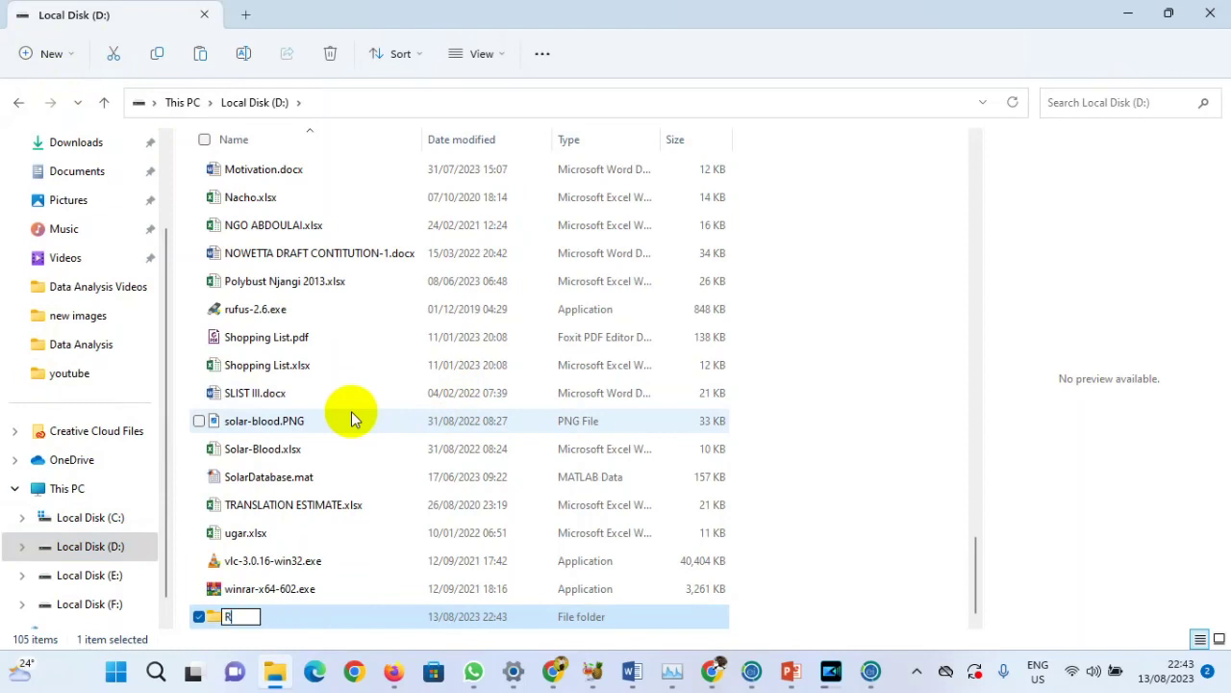
pyautogui.write('ecords')
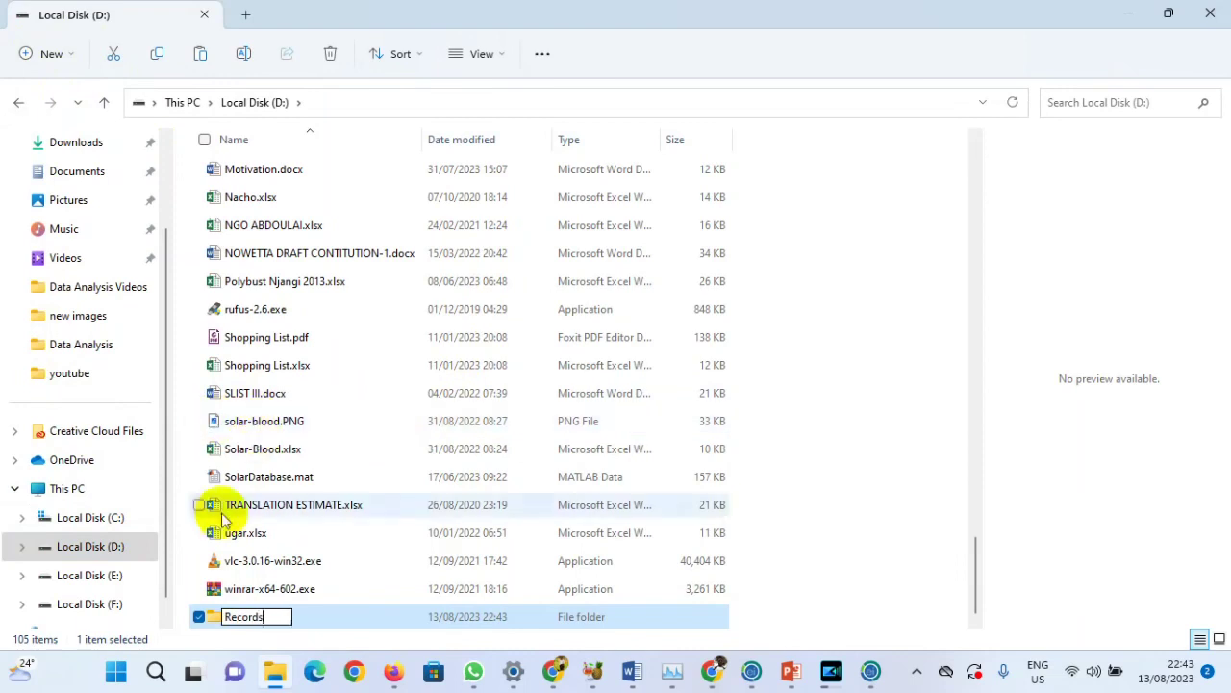
pyautogui.click(203, 616)
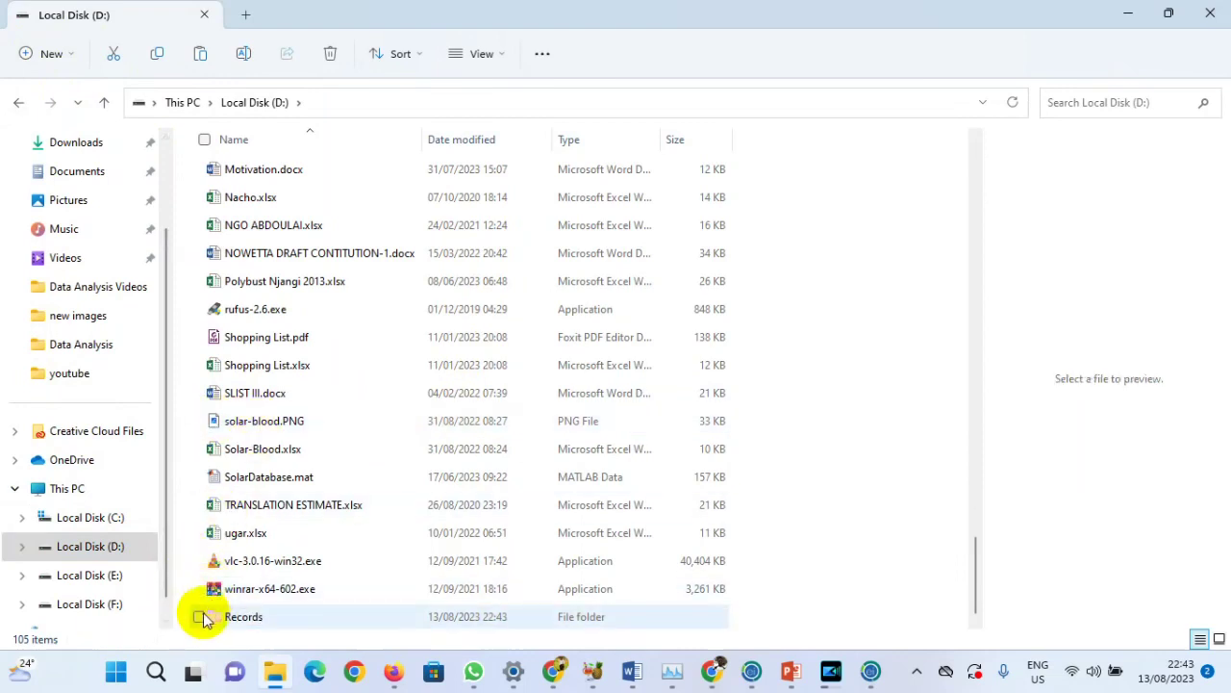
# Paste the copied questionnaire folder into the Records folder
pyautogui.doubleClick(220, 619)
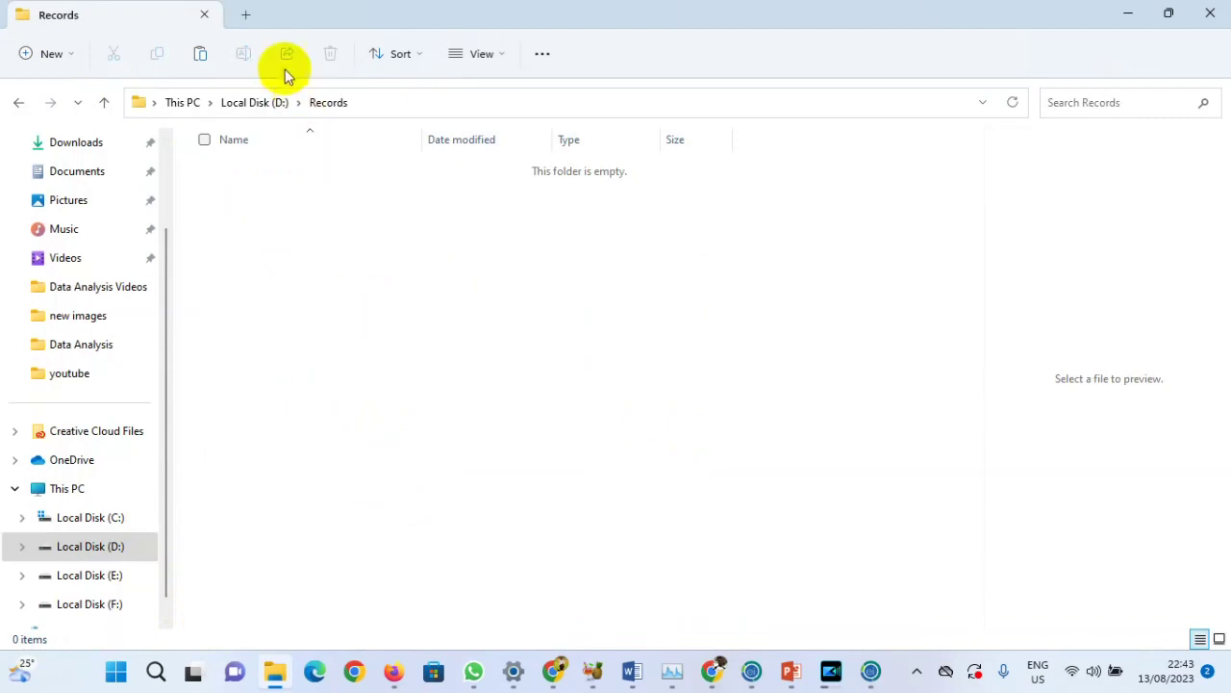
pyautogui.click(199, 68)
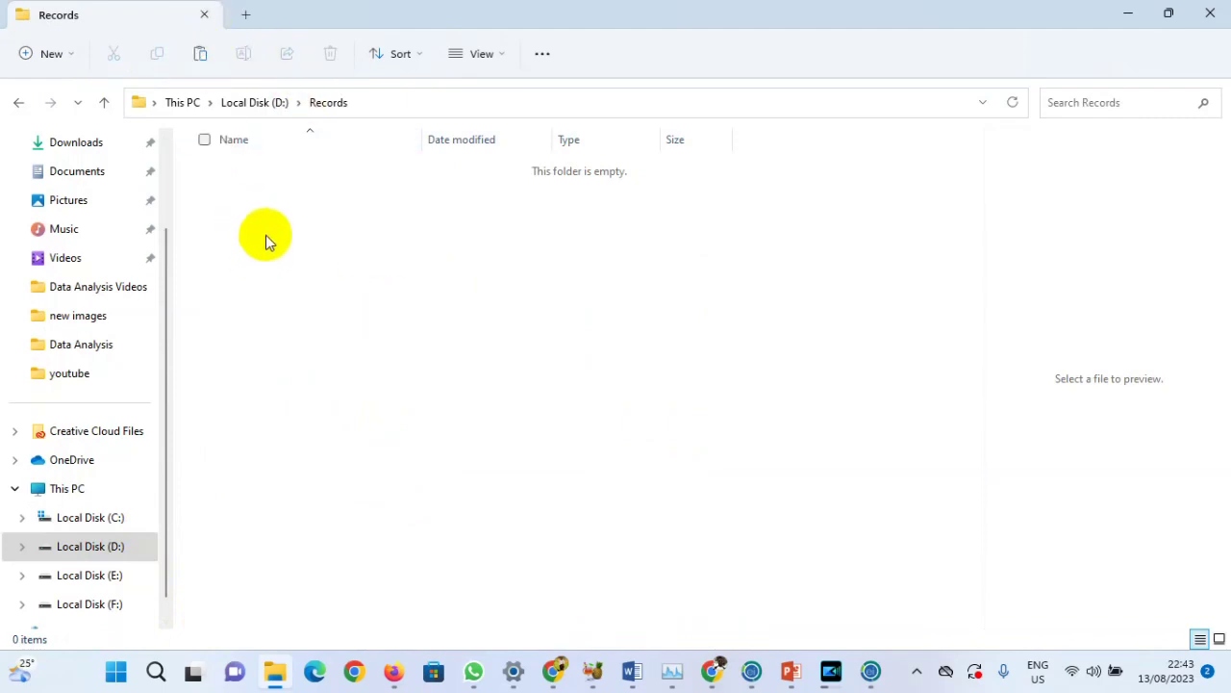
pyautogui.click(298, 225)
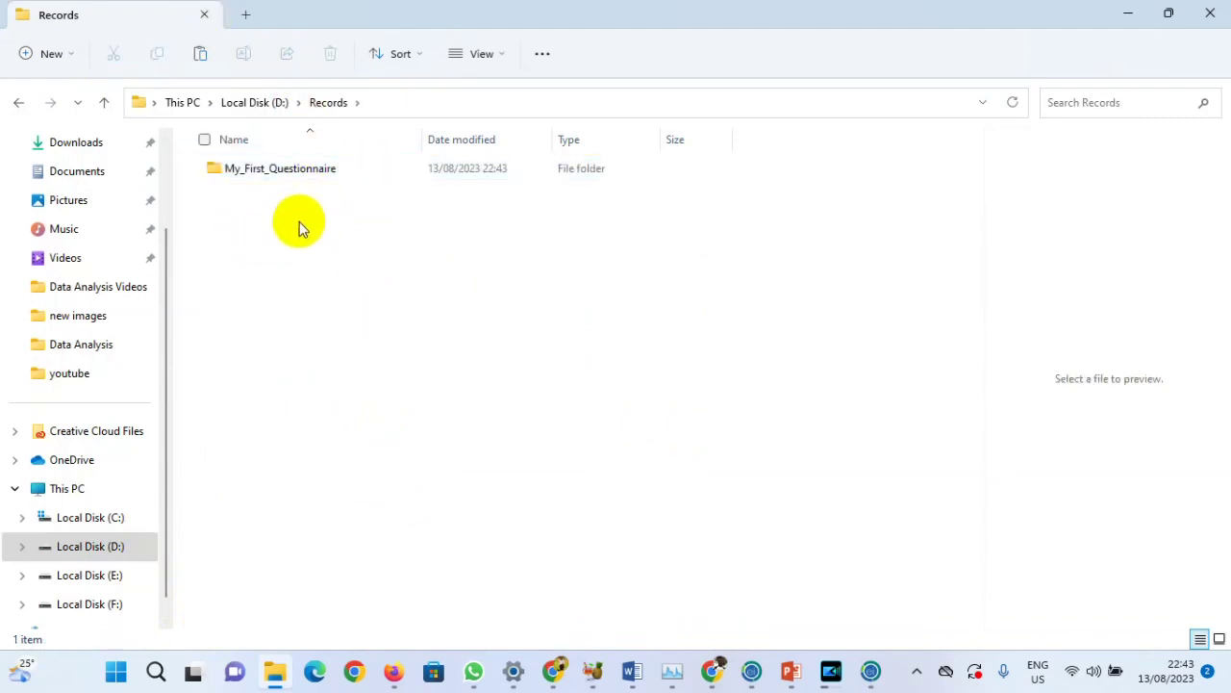
# Rename the pasted questionnaire folder as My_First_Questionnaire 1
pyautogui.click(317, 173)
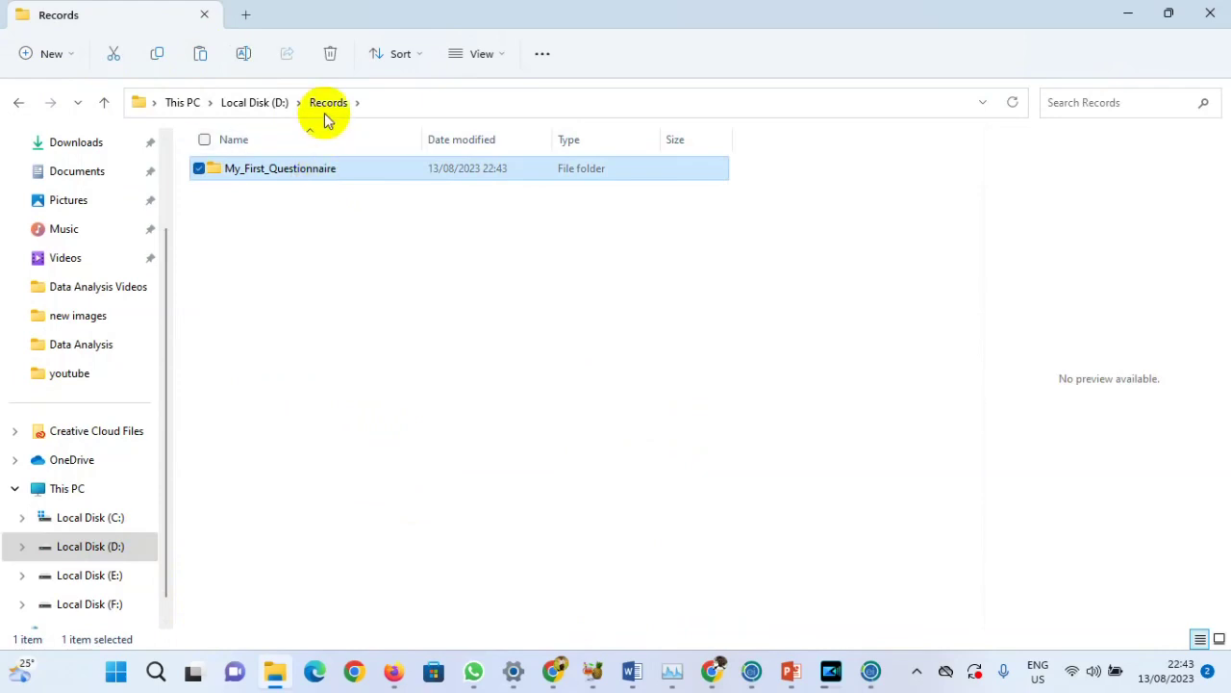
pyautogui.click(241, 54)
pyautogui.click(349, 168)
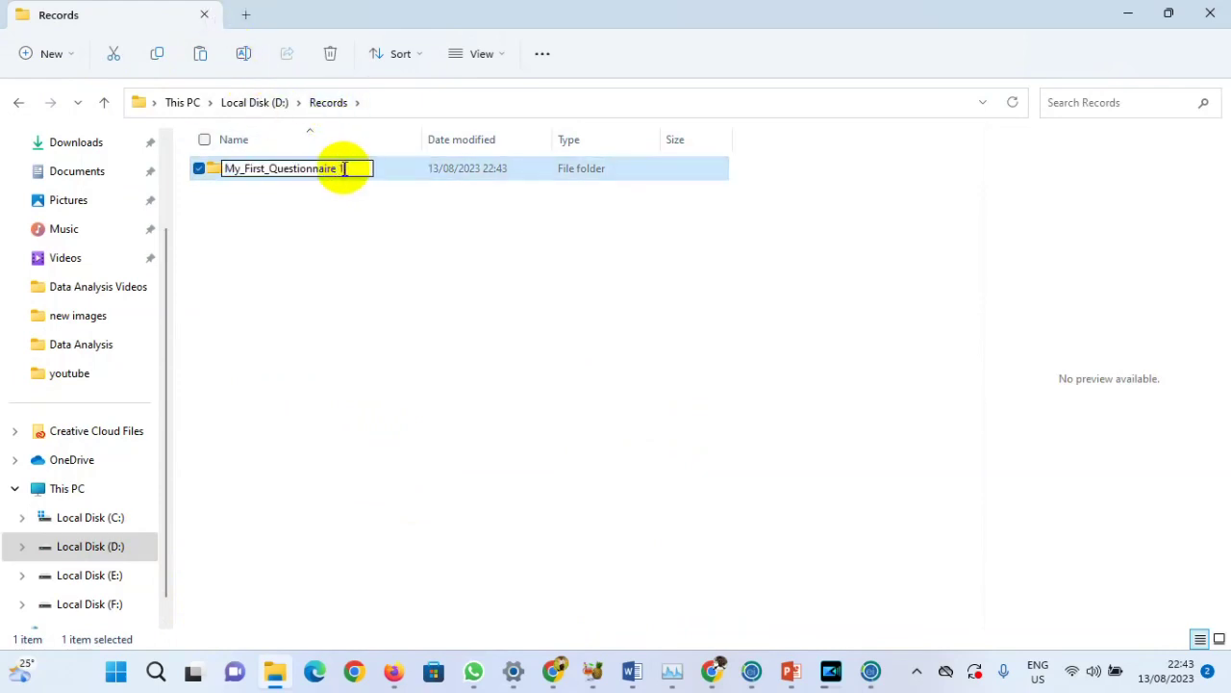
pyautogui.write('1')
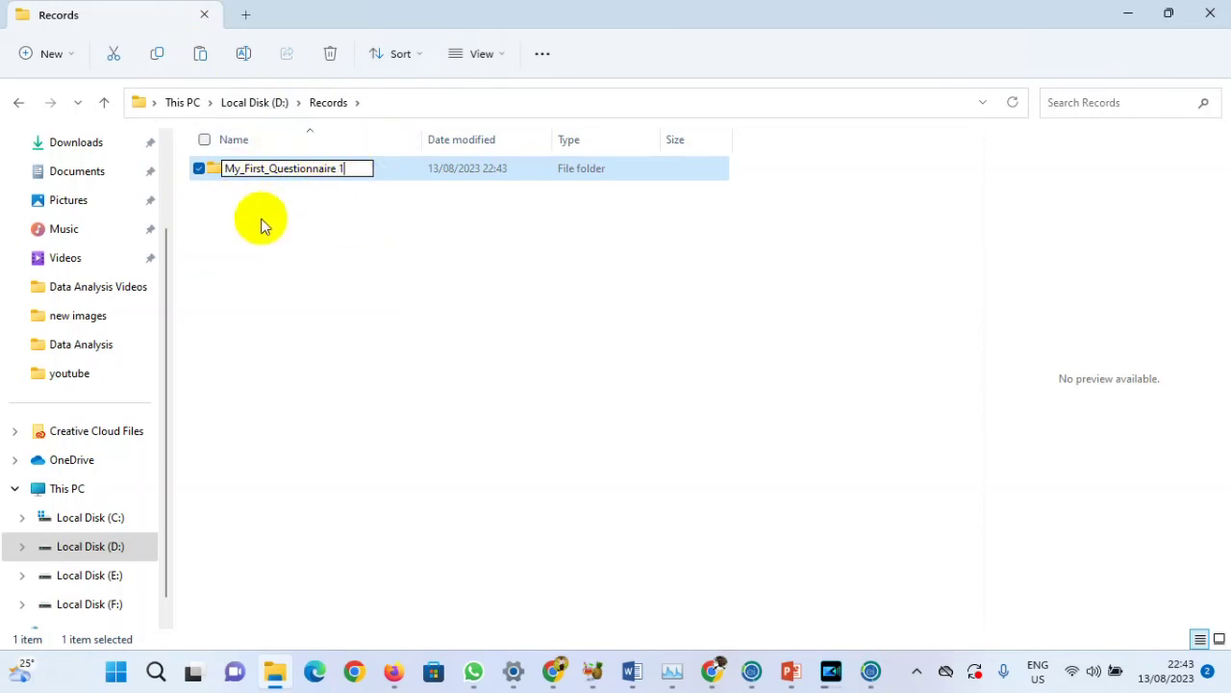
pyautogui.click(323, 217)
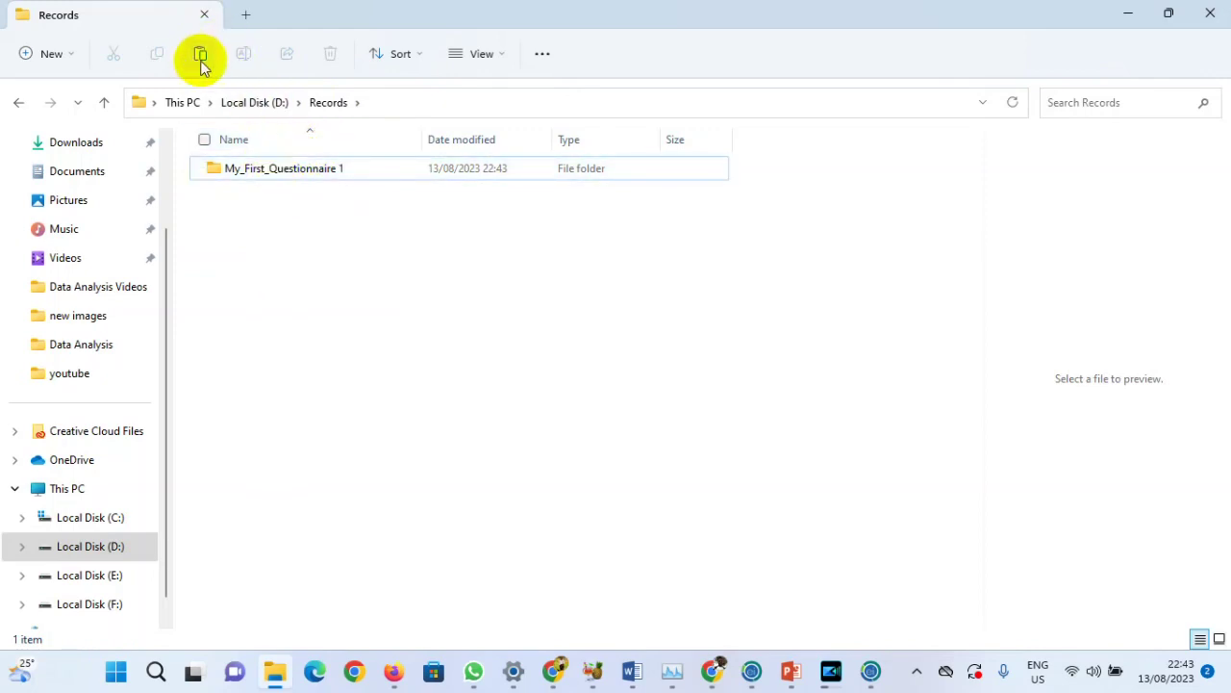
# Paste a second copy of the questionnaire folder into Records and rename it as My_First_Questionnaire 2
pyautogui.hotkey('ctrl', 'v')
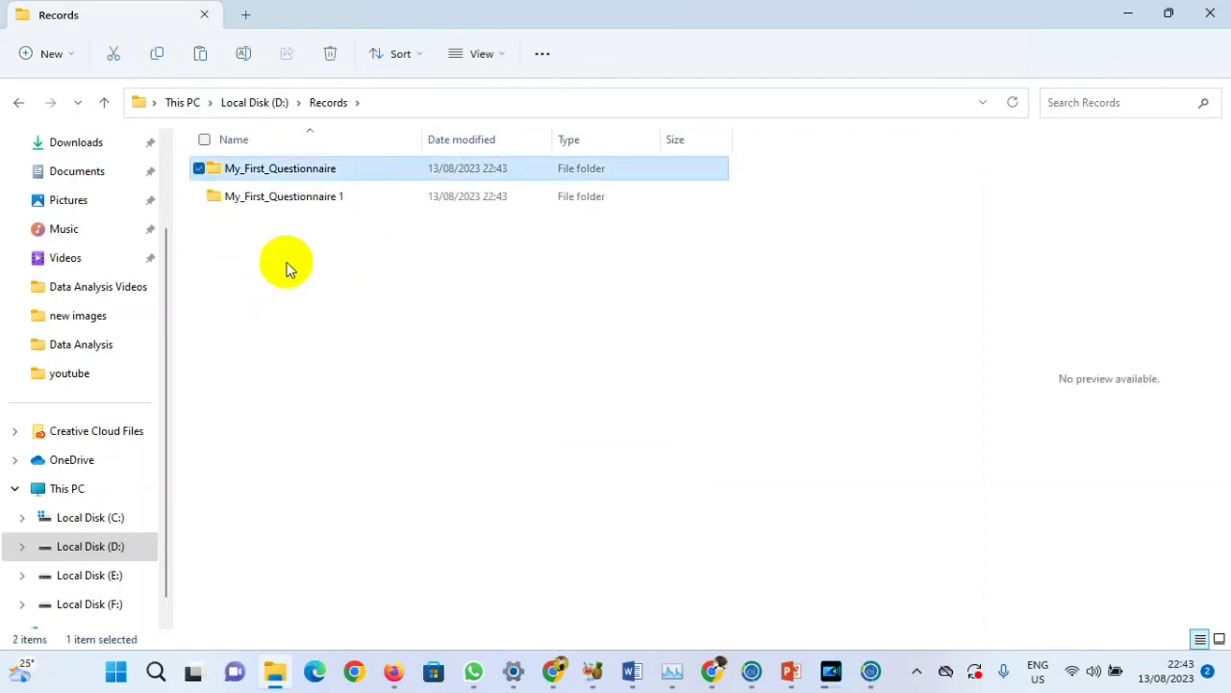
pyautogui.click(244, 53)
pyautogui.click(347, 169)
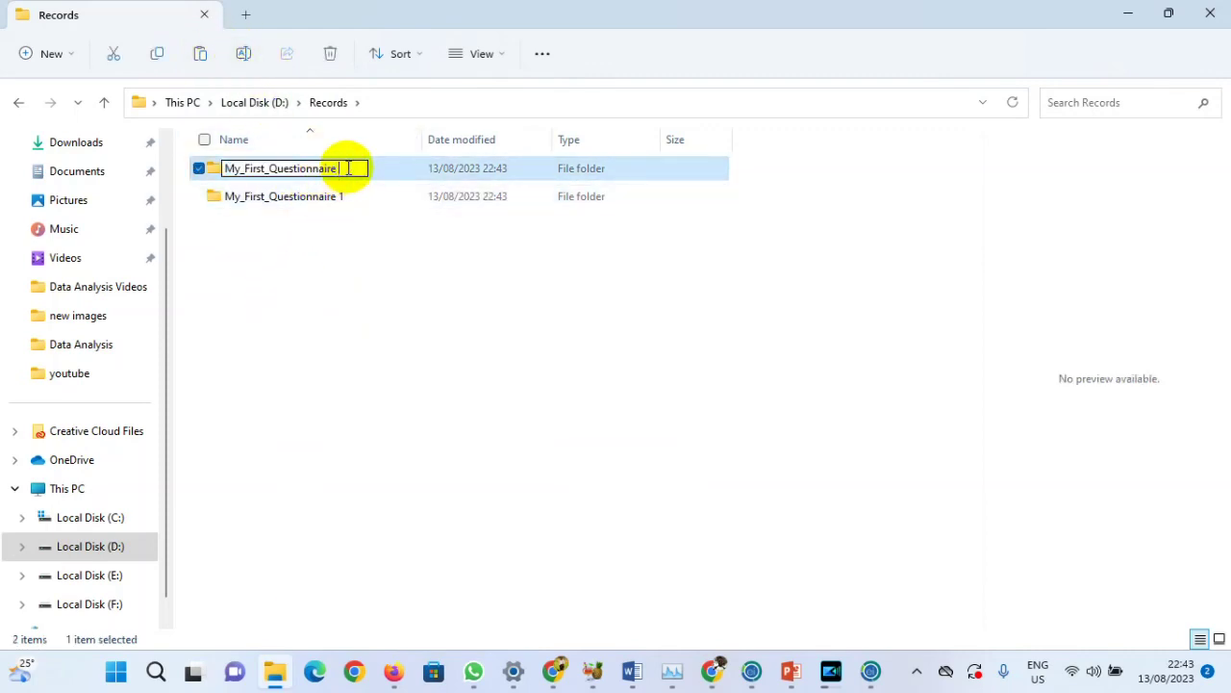
pyautogui.write('2')
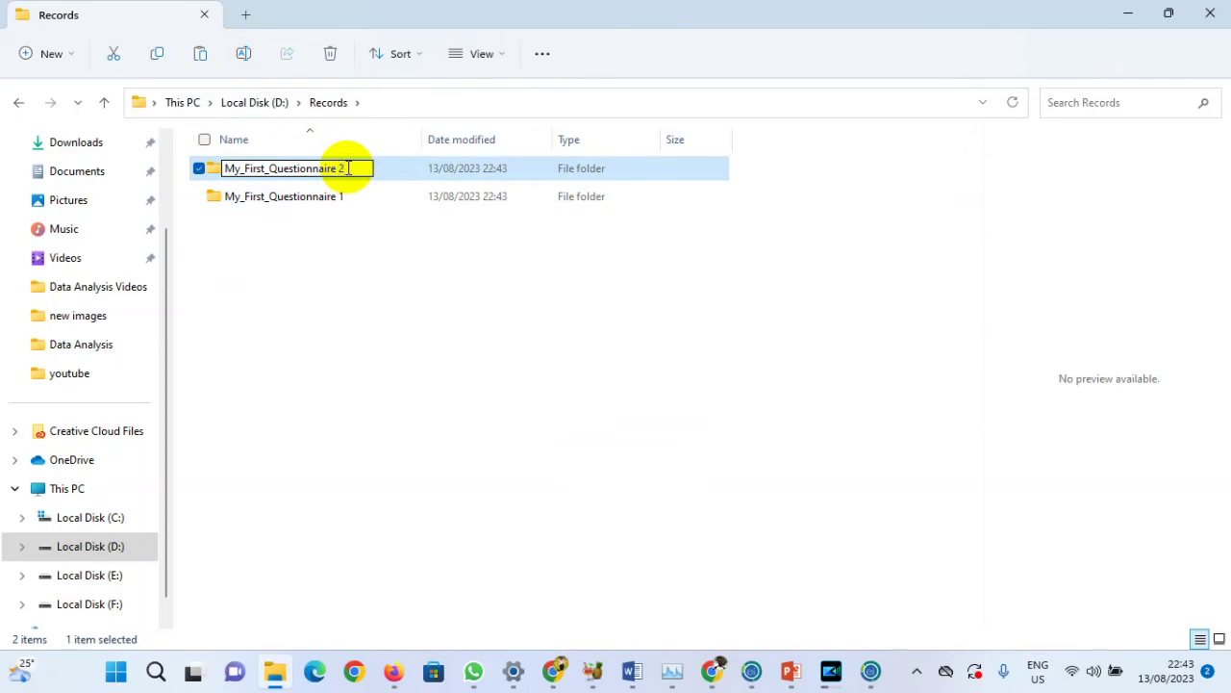
pyautogui.click(309, 291)
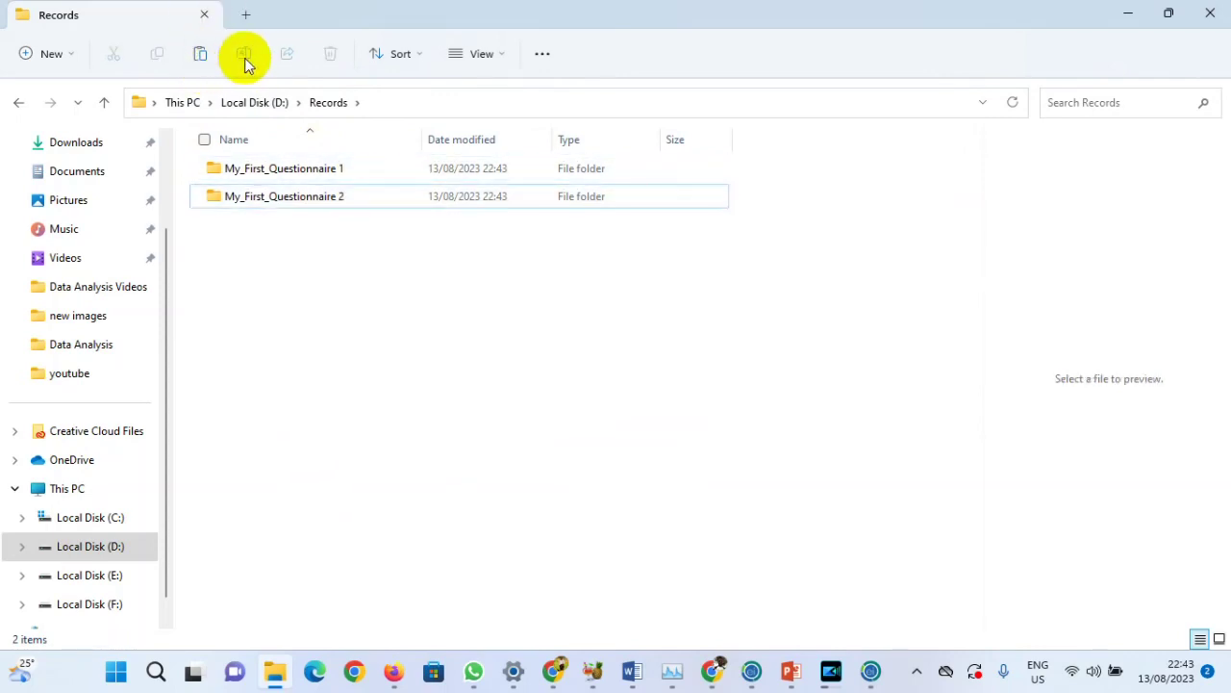
# Paste a third copy of the questionnaire folder into Records and rename it as My_First_Questionnaire 3
pyautogui.click(199, 56)
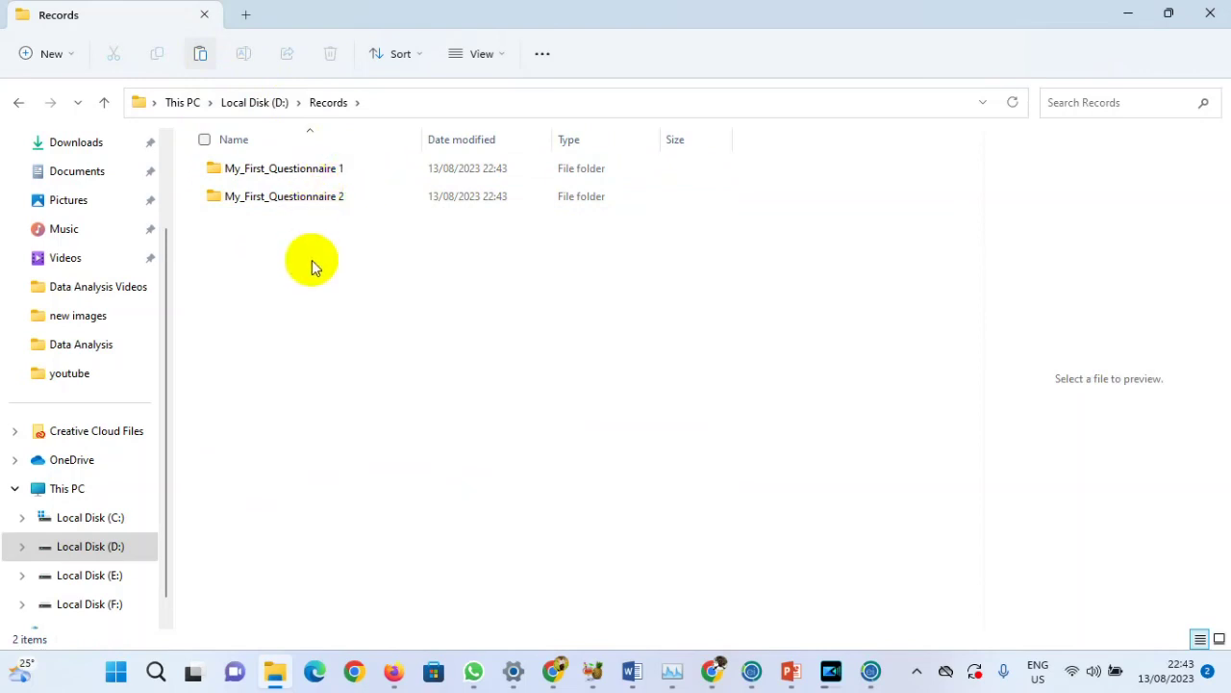
pyautogui.click(245, 55)
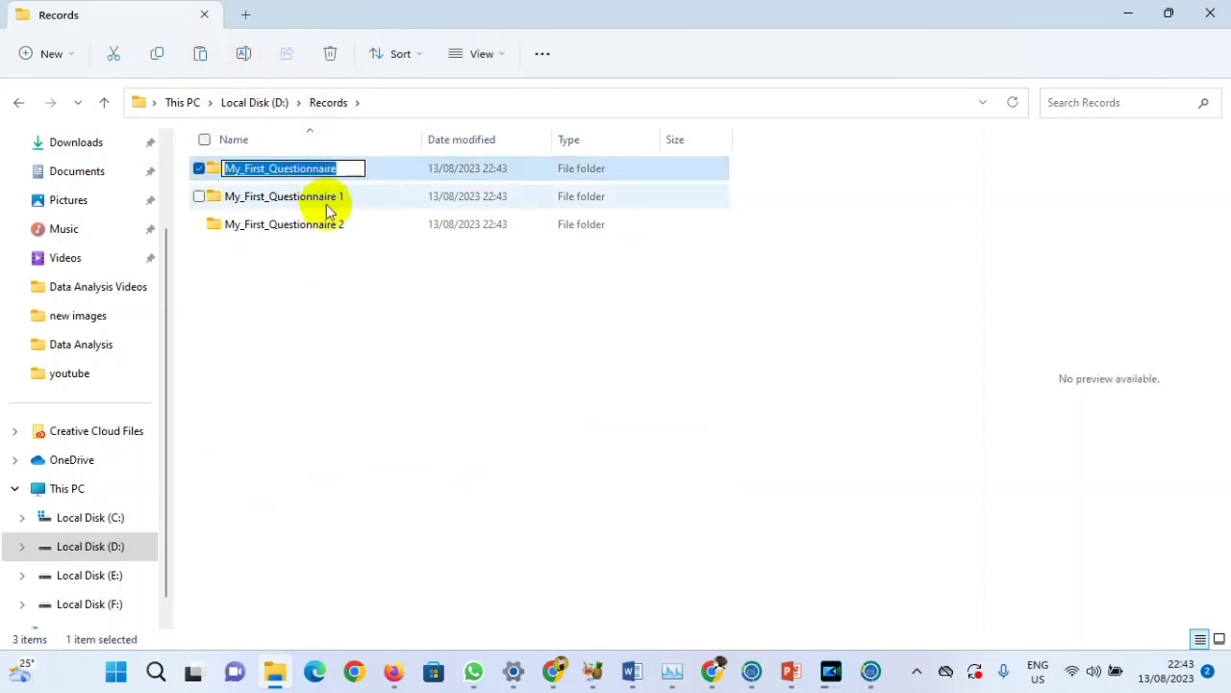
pyautogui.click(348, 168)
pyautogui.write('3')
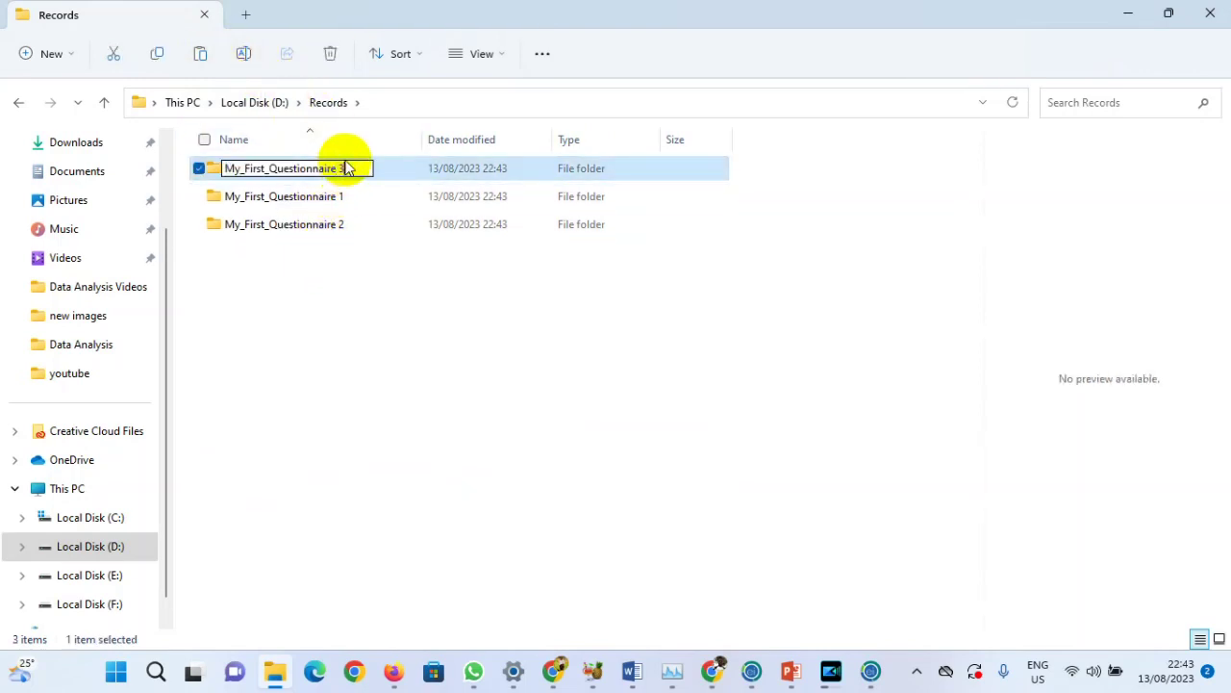
pyautogui.click(282, 320)
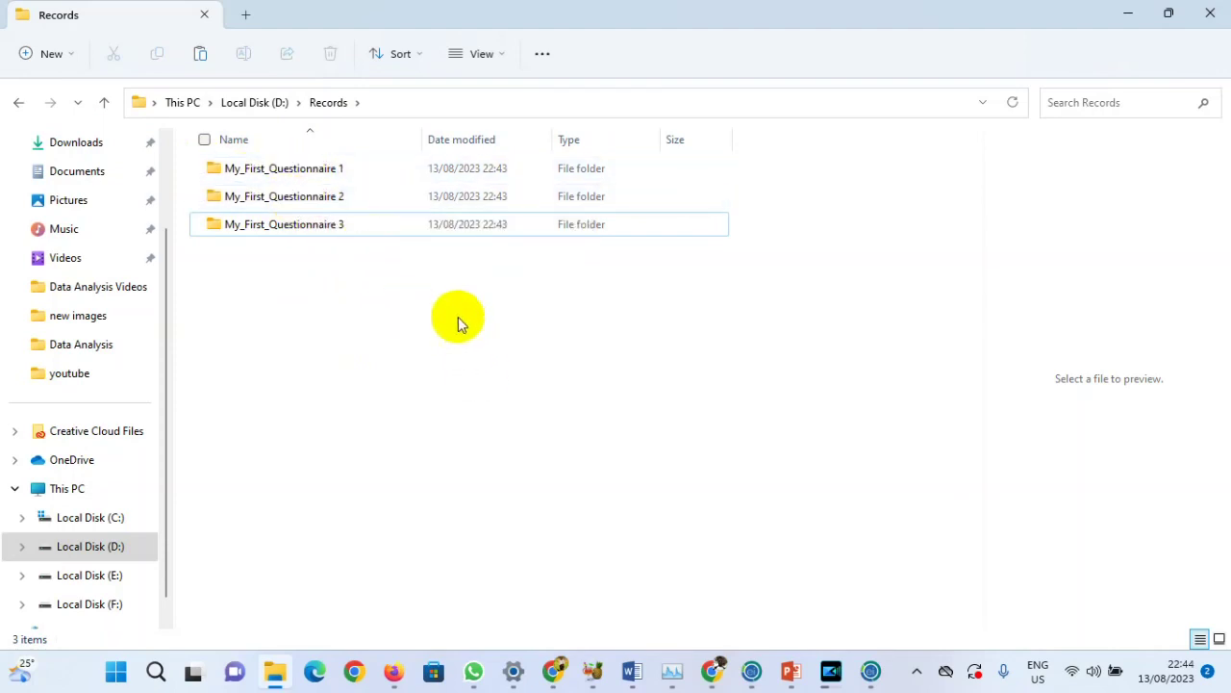
# Switch to Form Designer and close its window
pyautogui.click(871, 671)
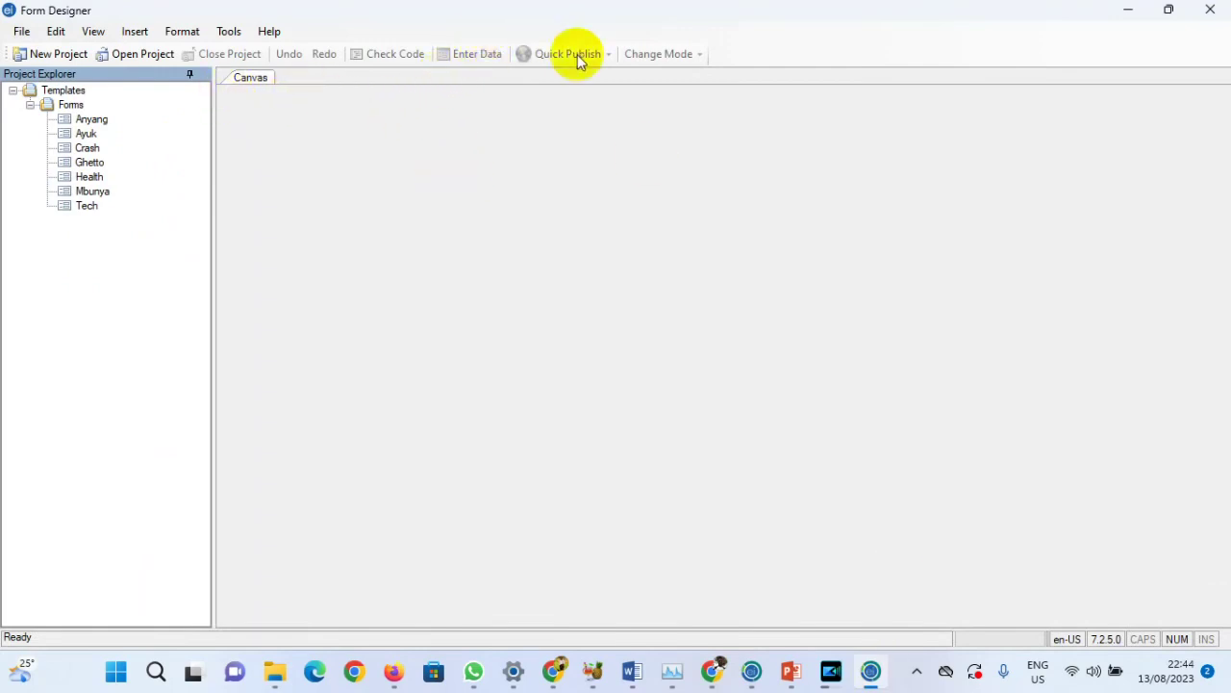
pyautogui.click(1214, 11)
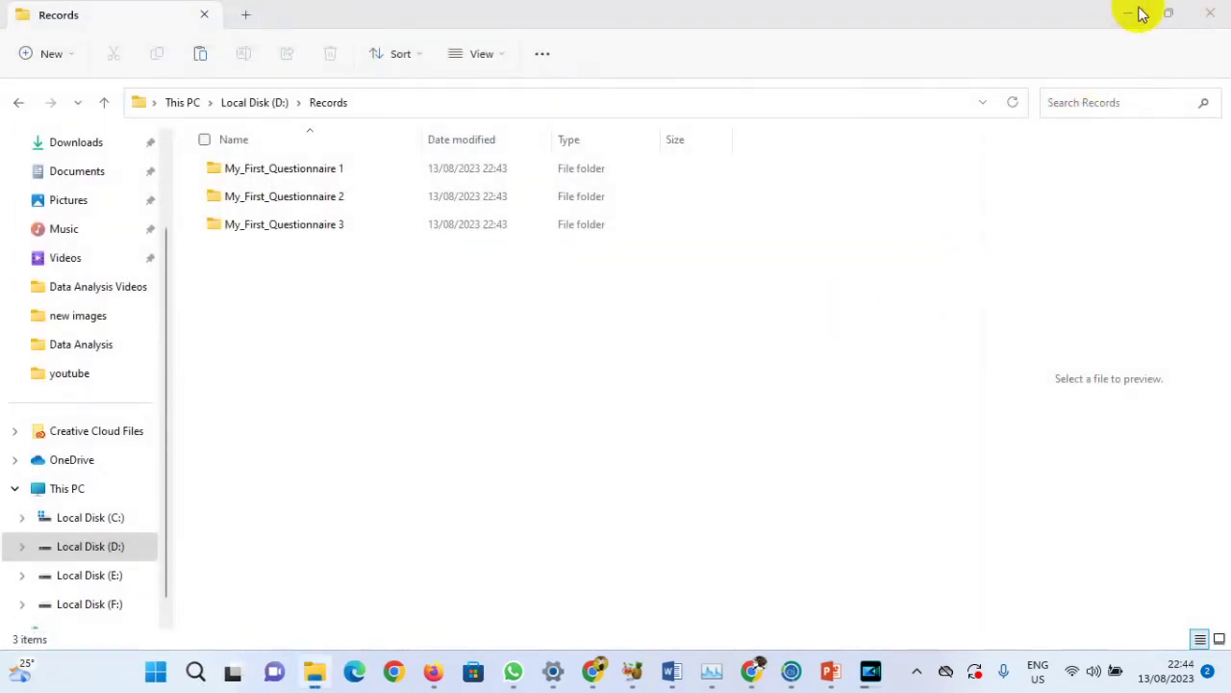
# Switch from the Records folder window to Epi Info's Classic analysis module and start the Read command
pyautogui.click(1134, 14)
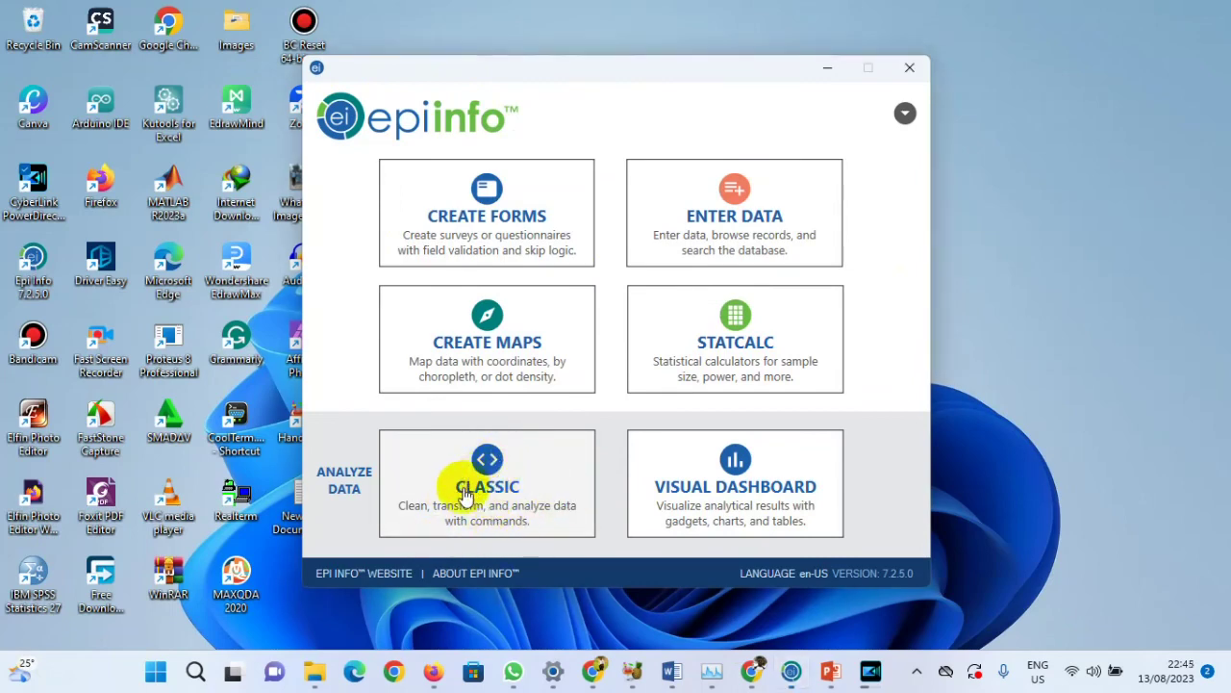
pyautogui.click(501, 481)
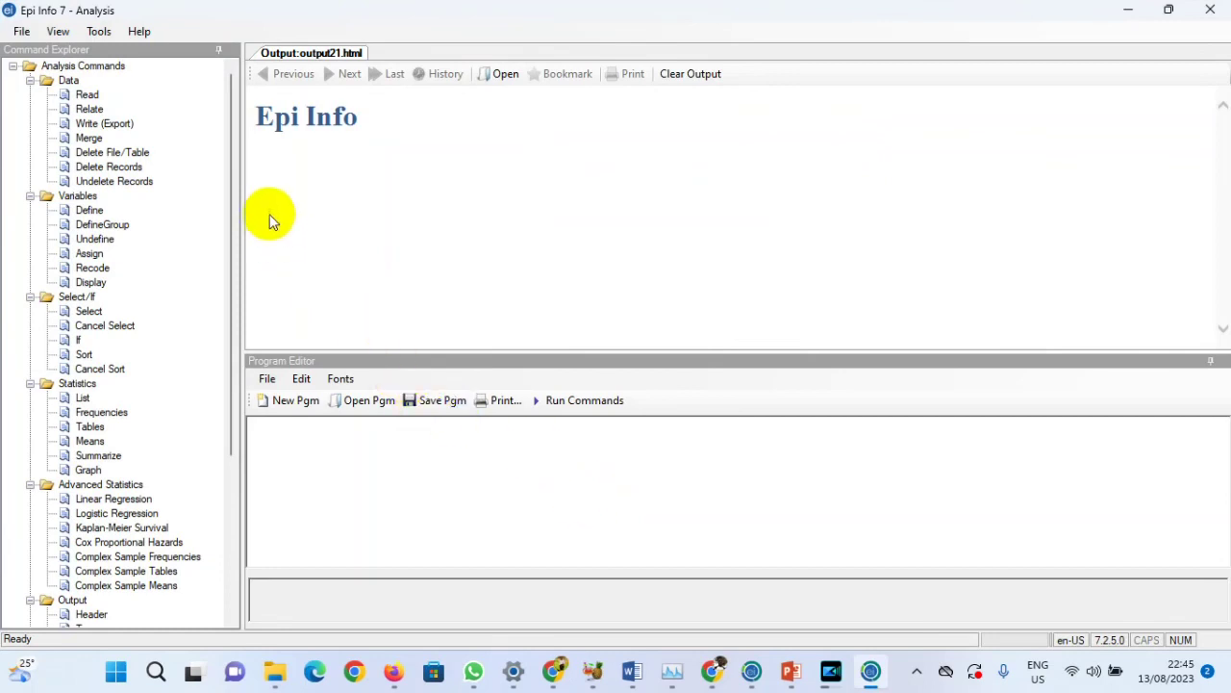
pyautogui.click(87, 95)
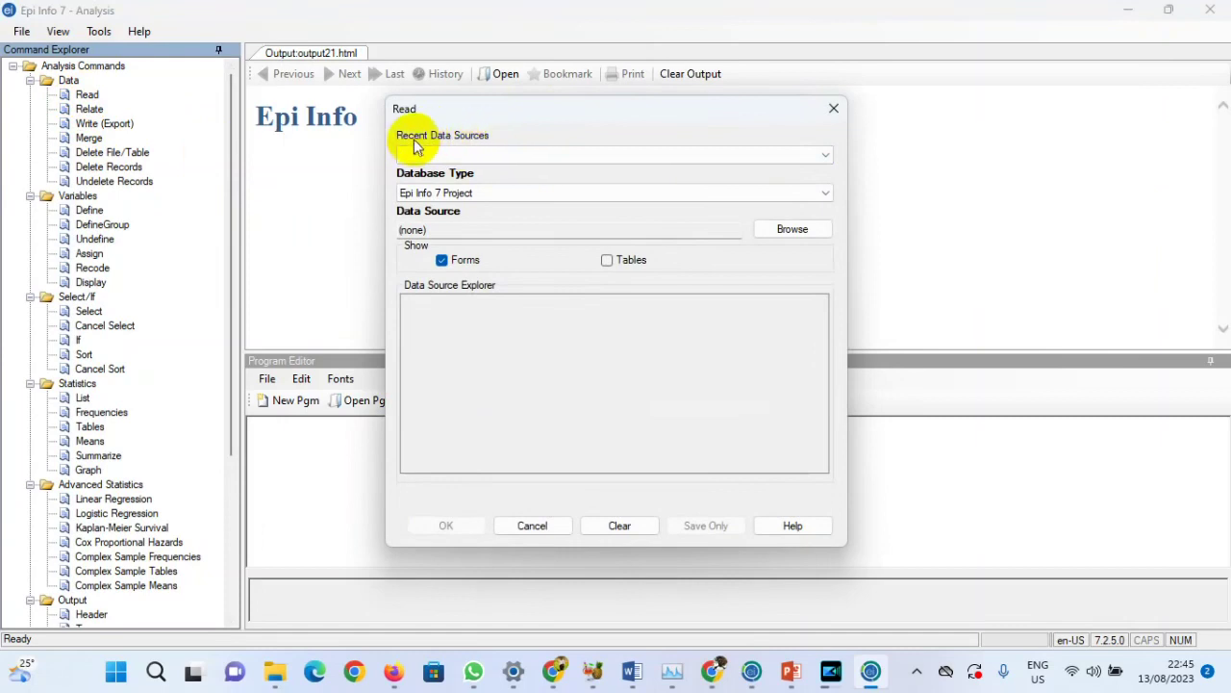
pyautogui.click(630, 167)
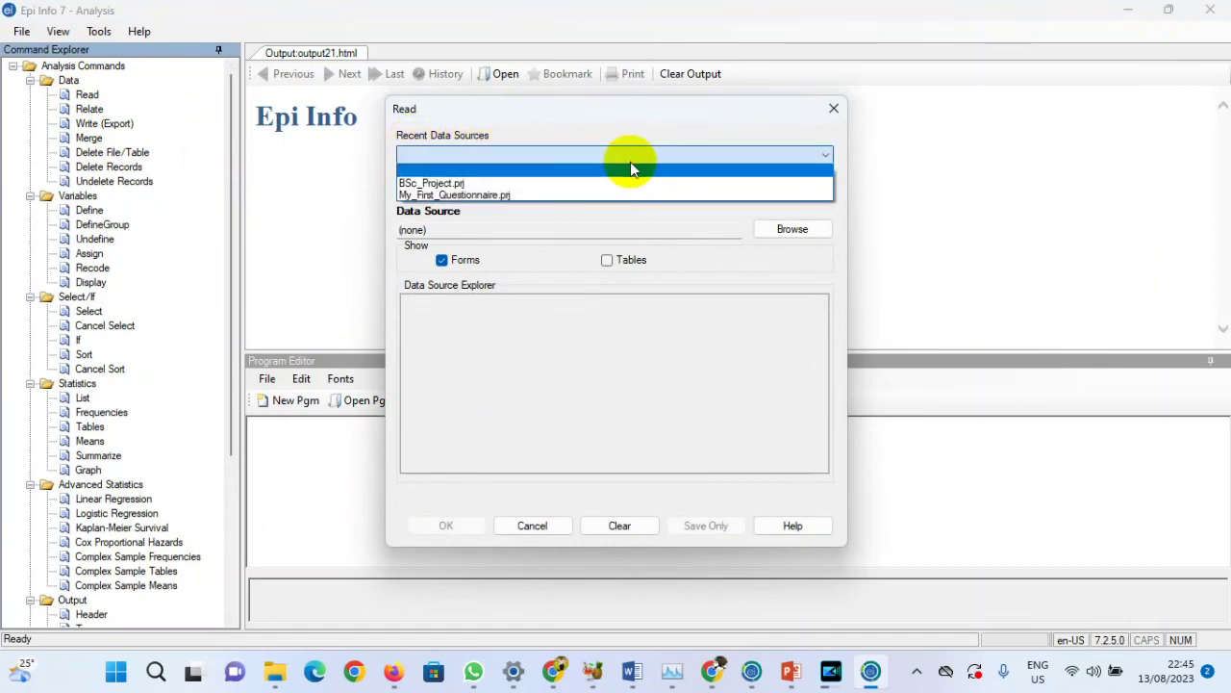
pyautogui.click(628, 159)
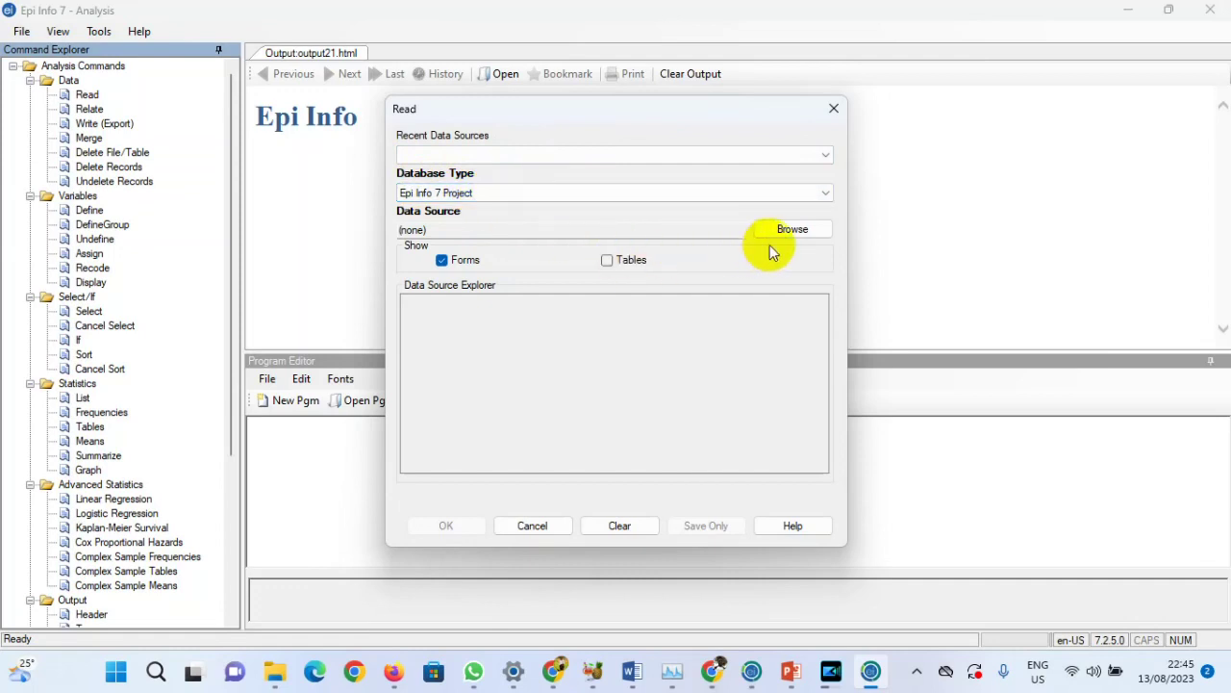
# Read the My_First_Questionnaire form from My_First_Questionnaire.prj in D:\Records\My_First_Questionnaire 1
pyautogui.click(795, 230)
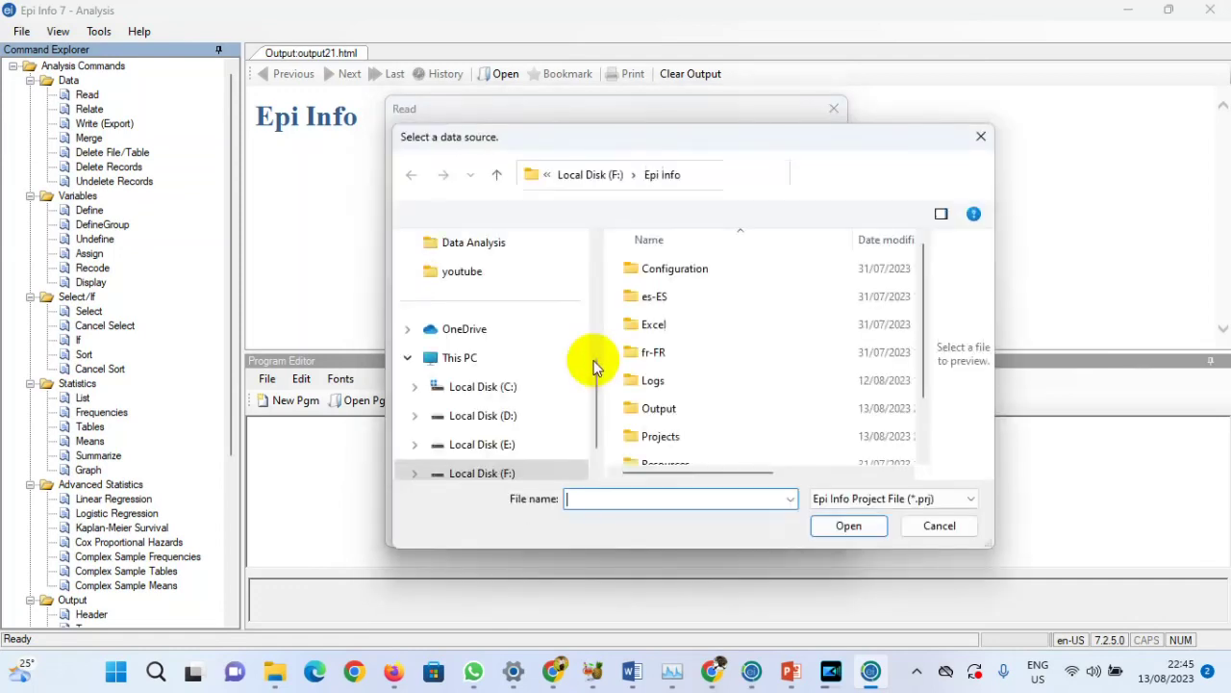
pyautogui.click(483, 415)
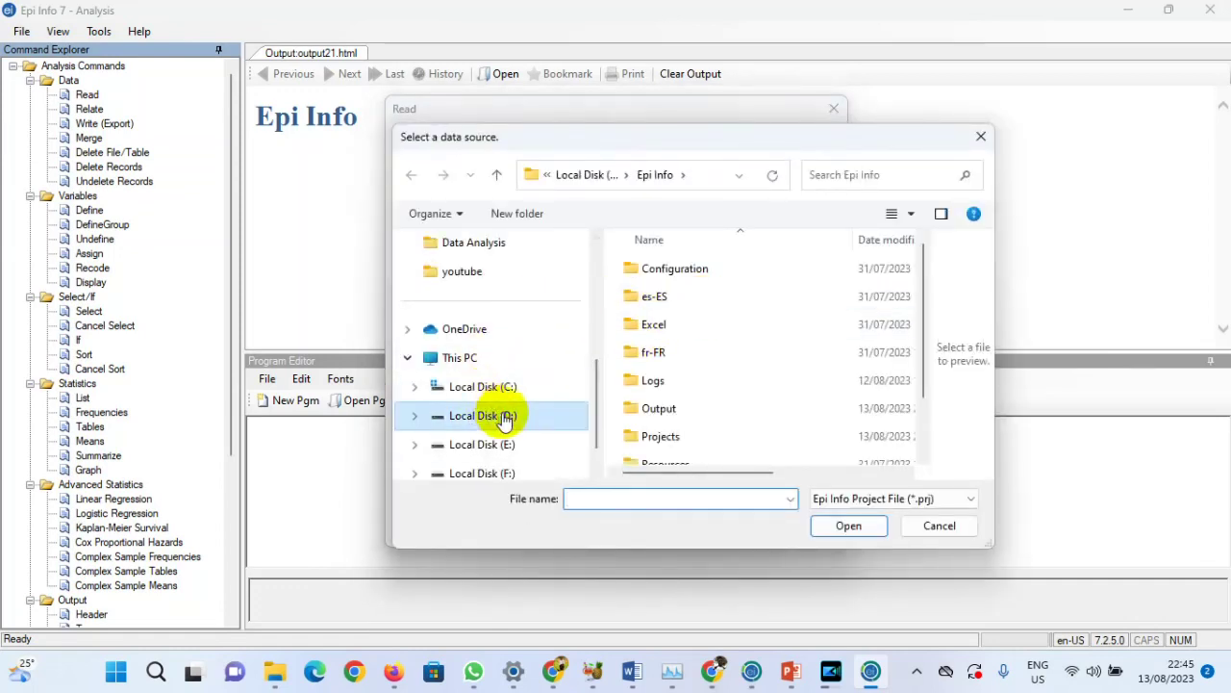
pyautogui.scroll(-3, 769, 390)
pyautogui.scroll(-2, 769, 390)
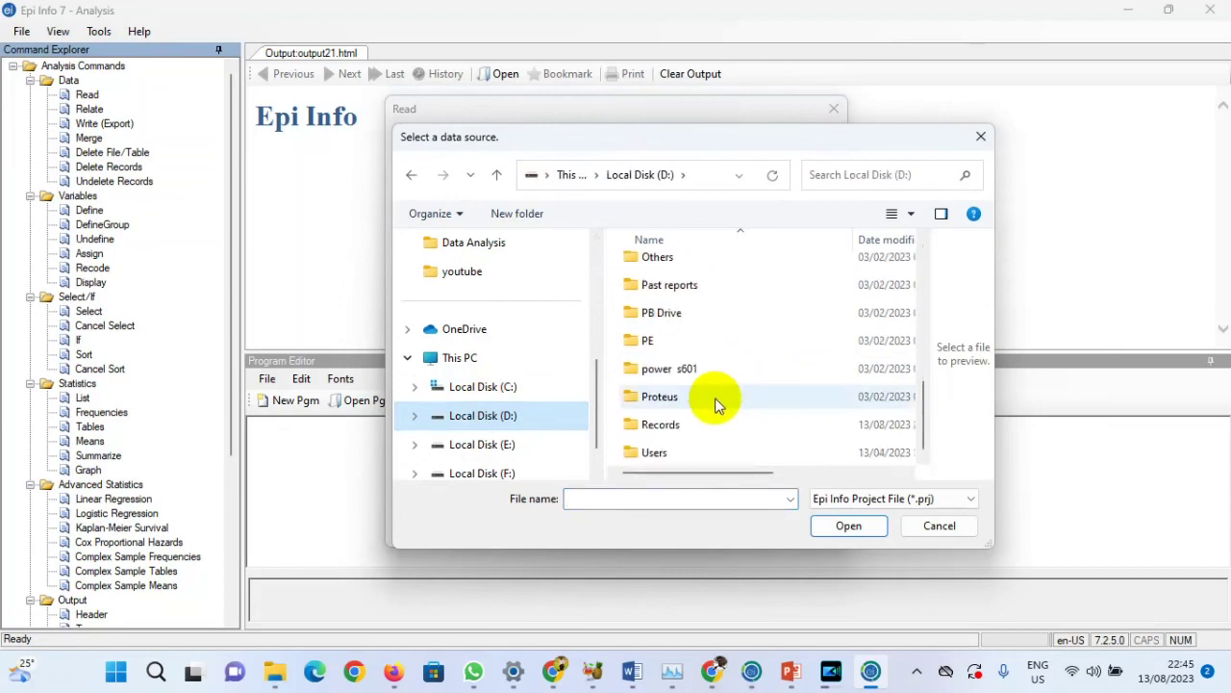
pyautogui.doubleClick(695, 427)
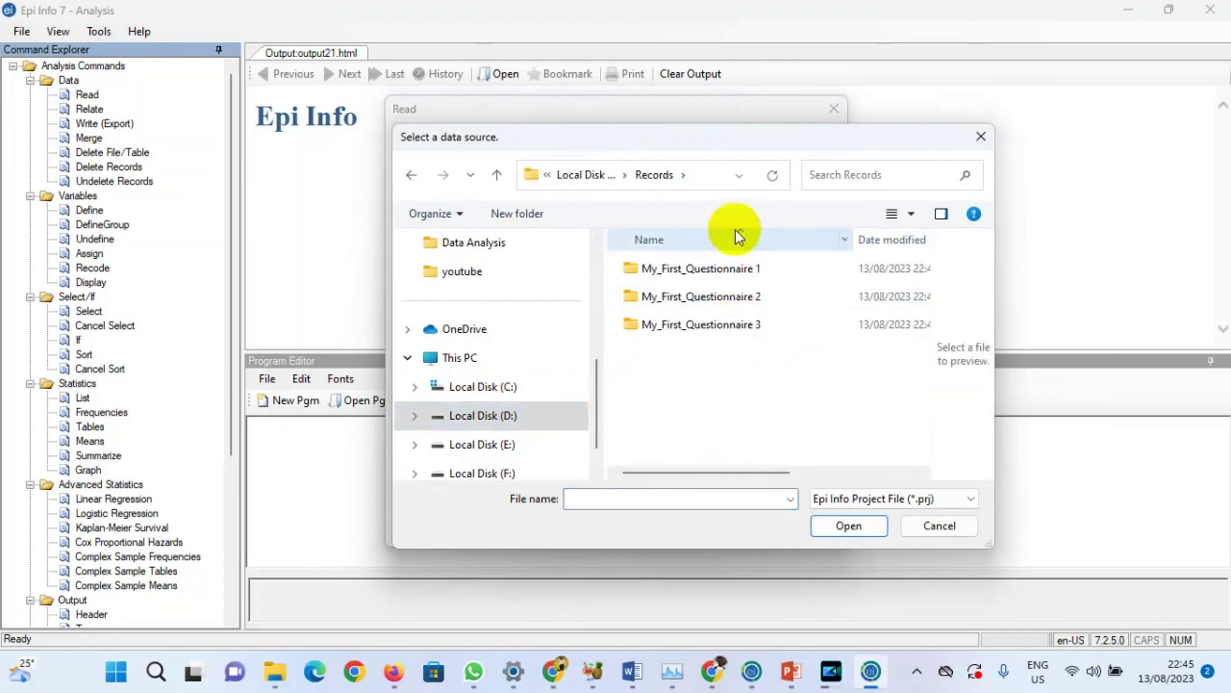
pyautogui.click(721, 272)
pyautogui.doubleClick(722, 273)
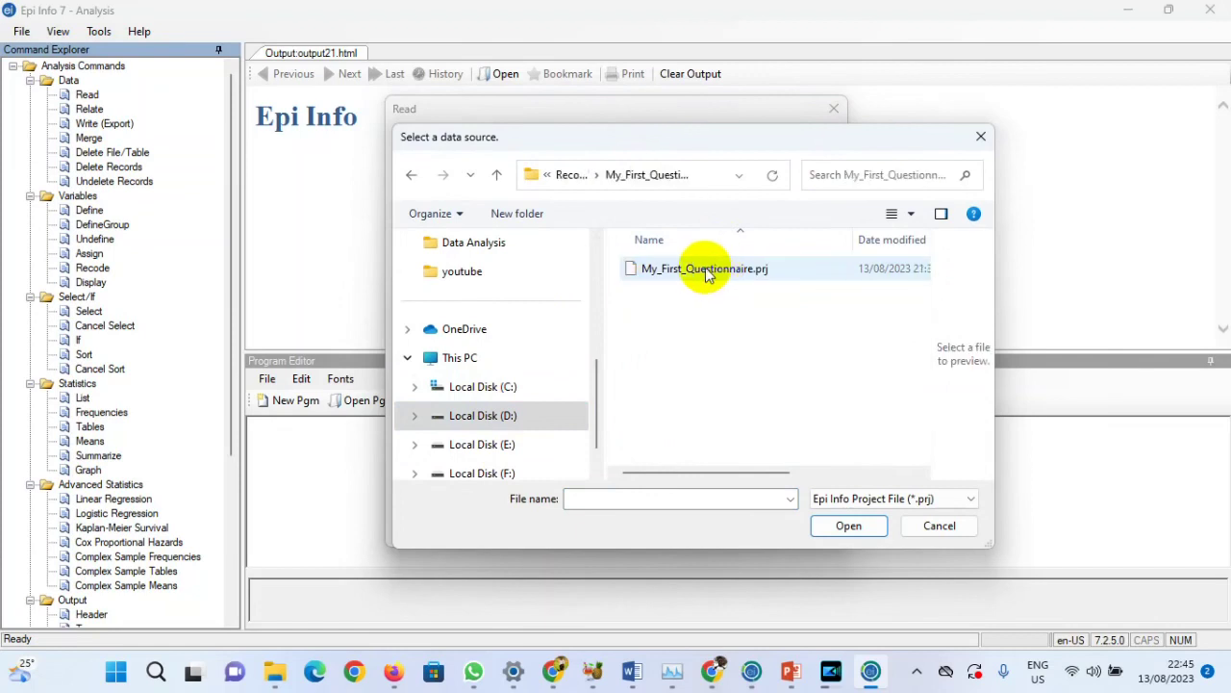
pyautogui.click(718, 275)
pyautogui.click(834, 528)
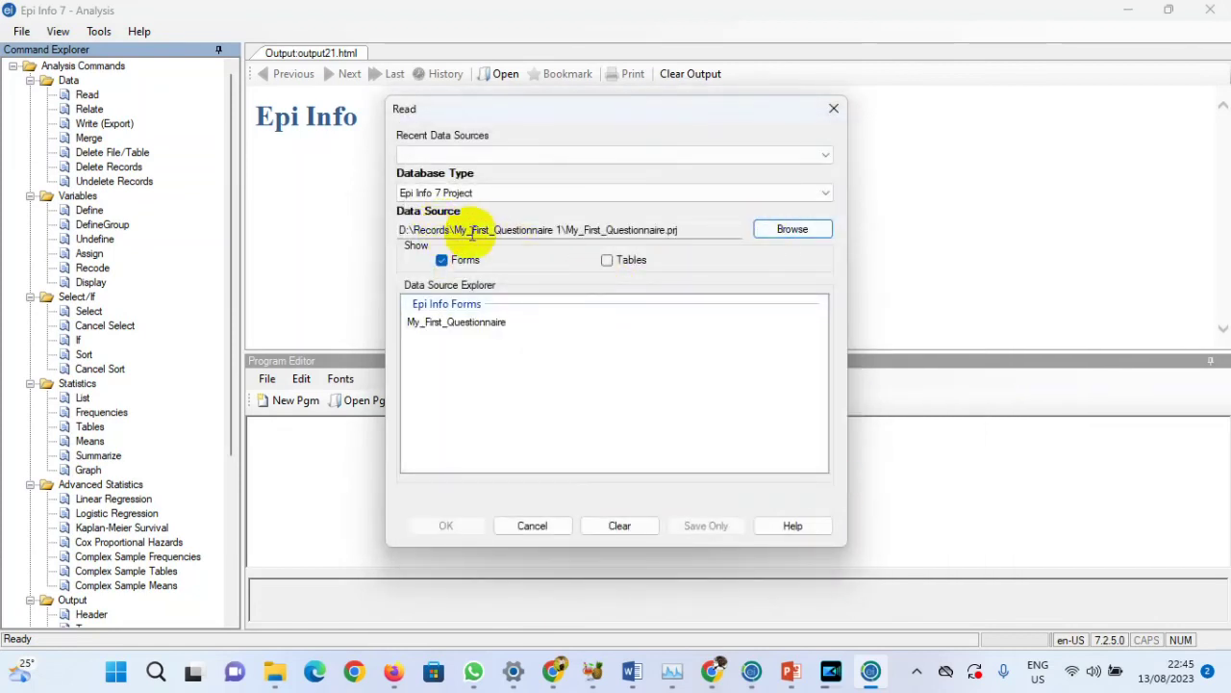
pyautogui.click(474, 324)
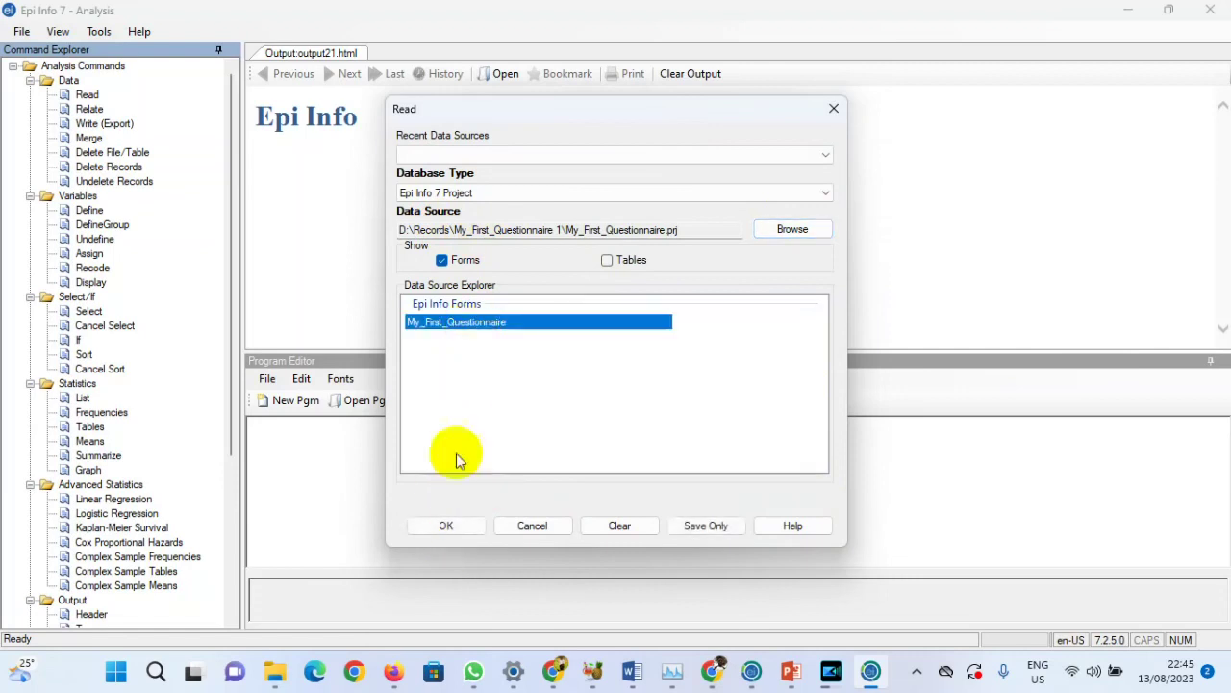
pyautogui.click(446, 527)
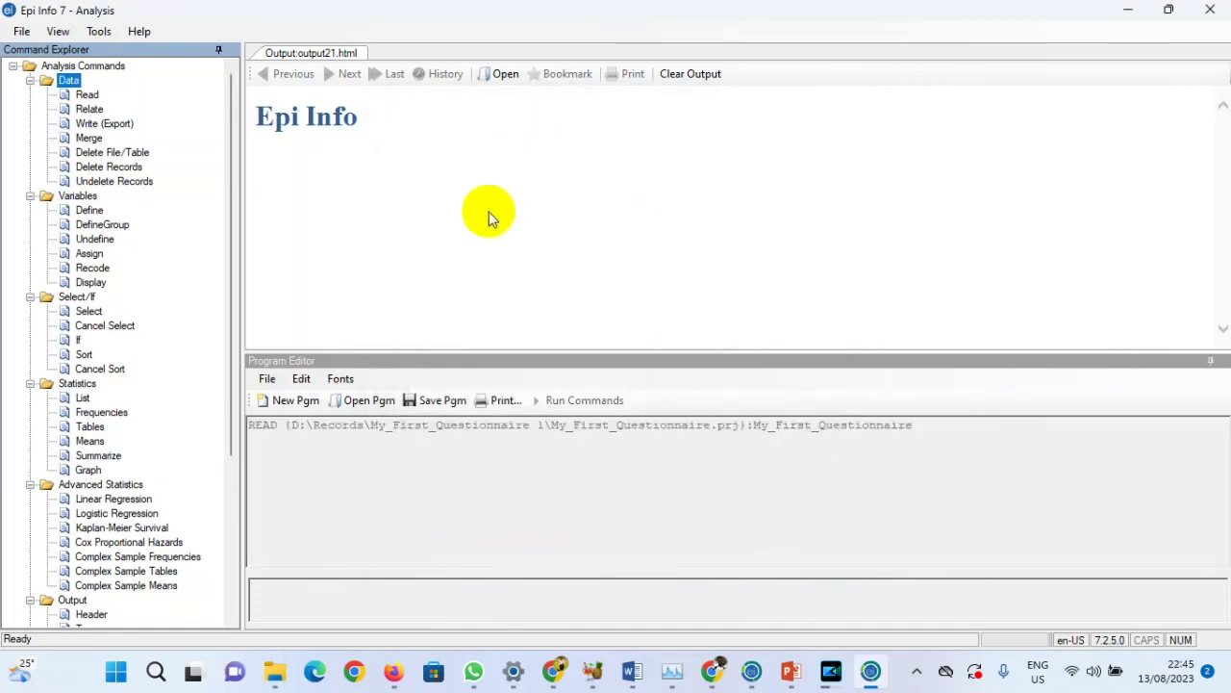
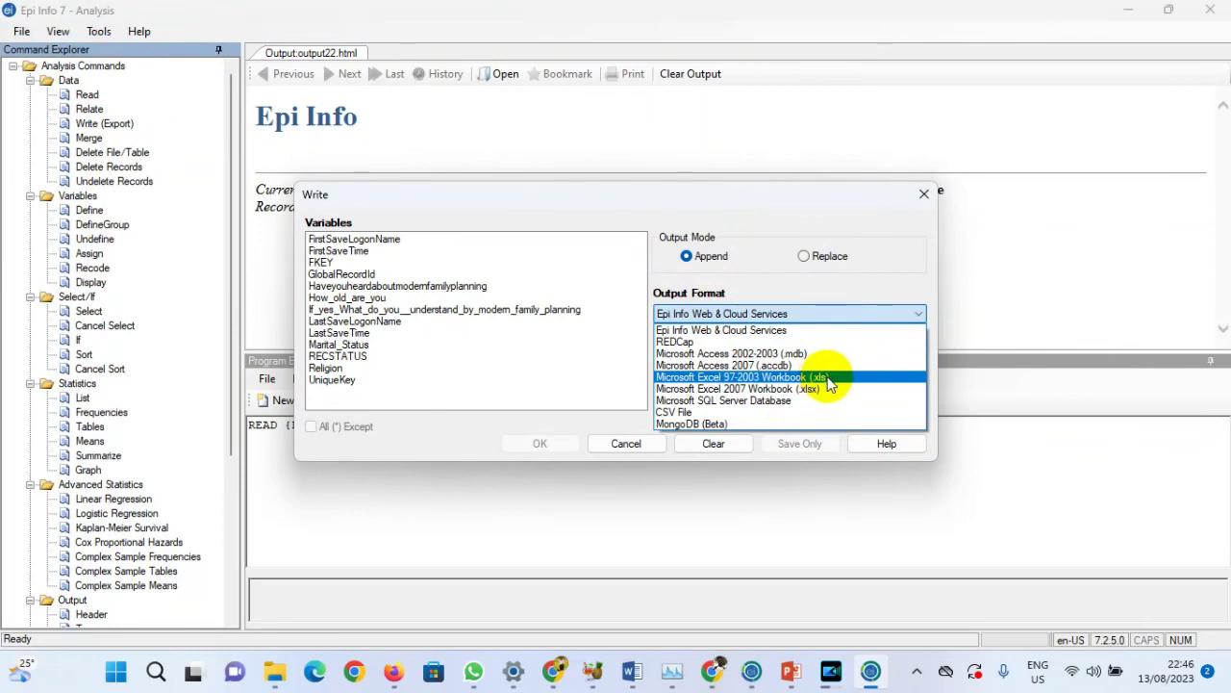
# Set the export's output format to Microsoft Excel 97-2003 Workbook (.xls) and browse to the Records folder for the destination workbook
pyautogui.click(827, 377)
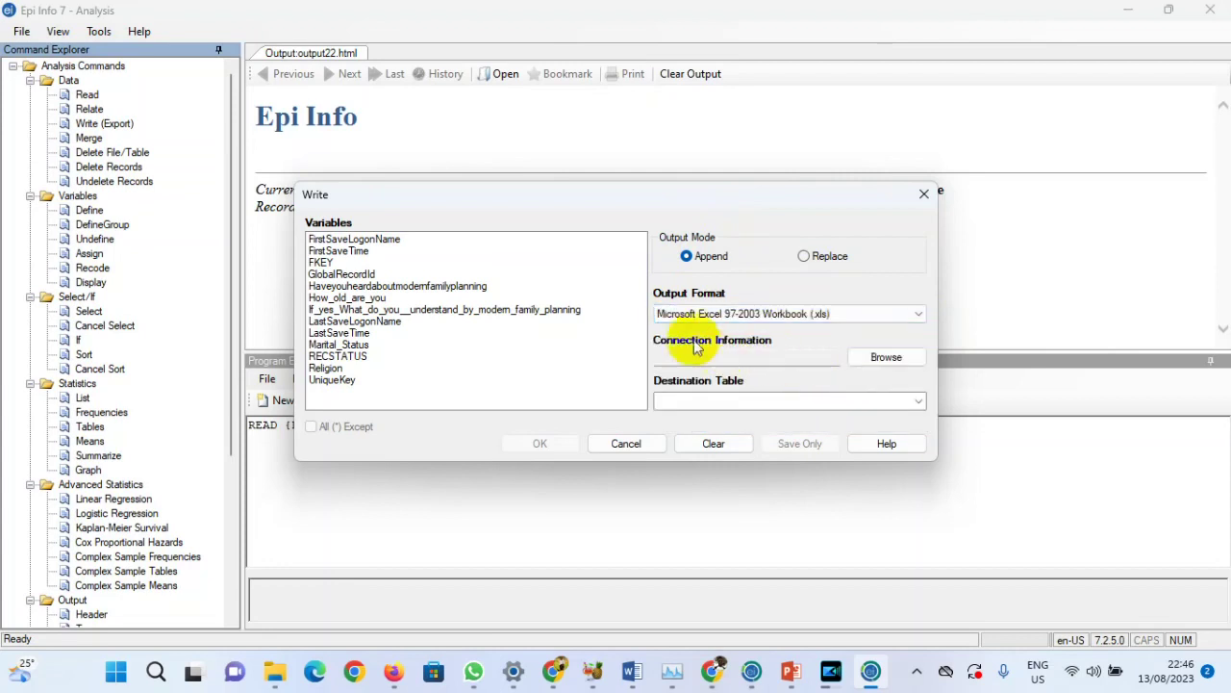
pyautogui.click(889, 362)
pyautogui.click(783, 315)
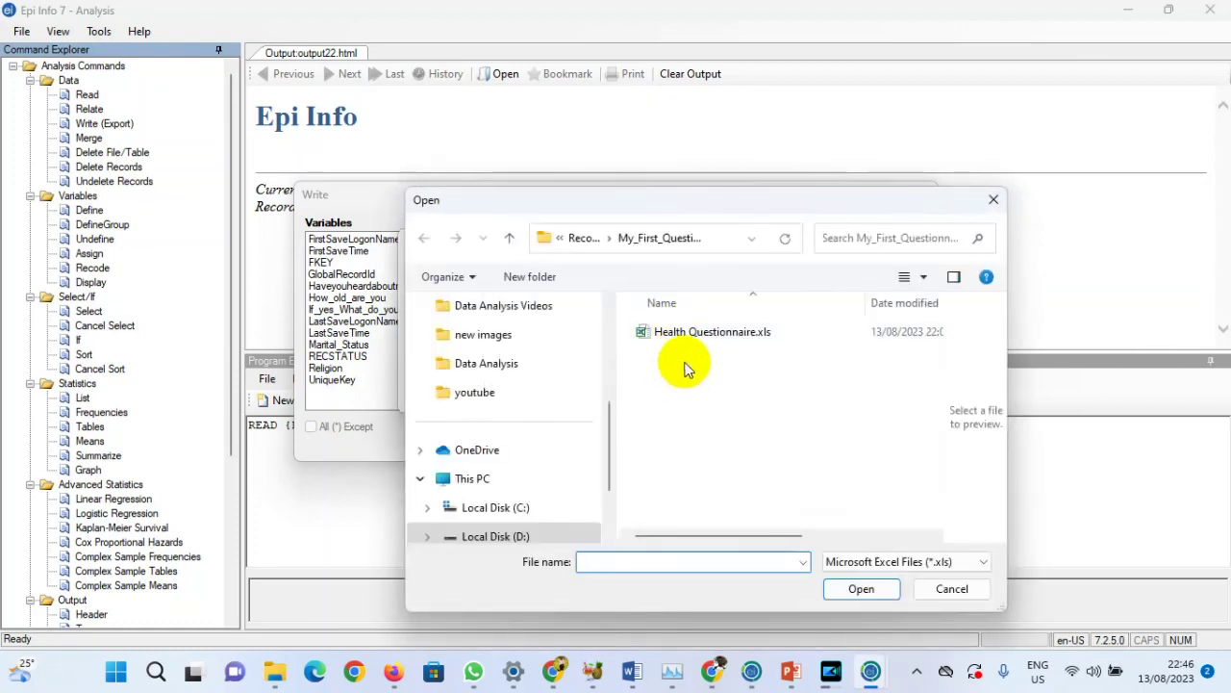
pyautogui.click(581, 240)
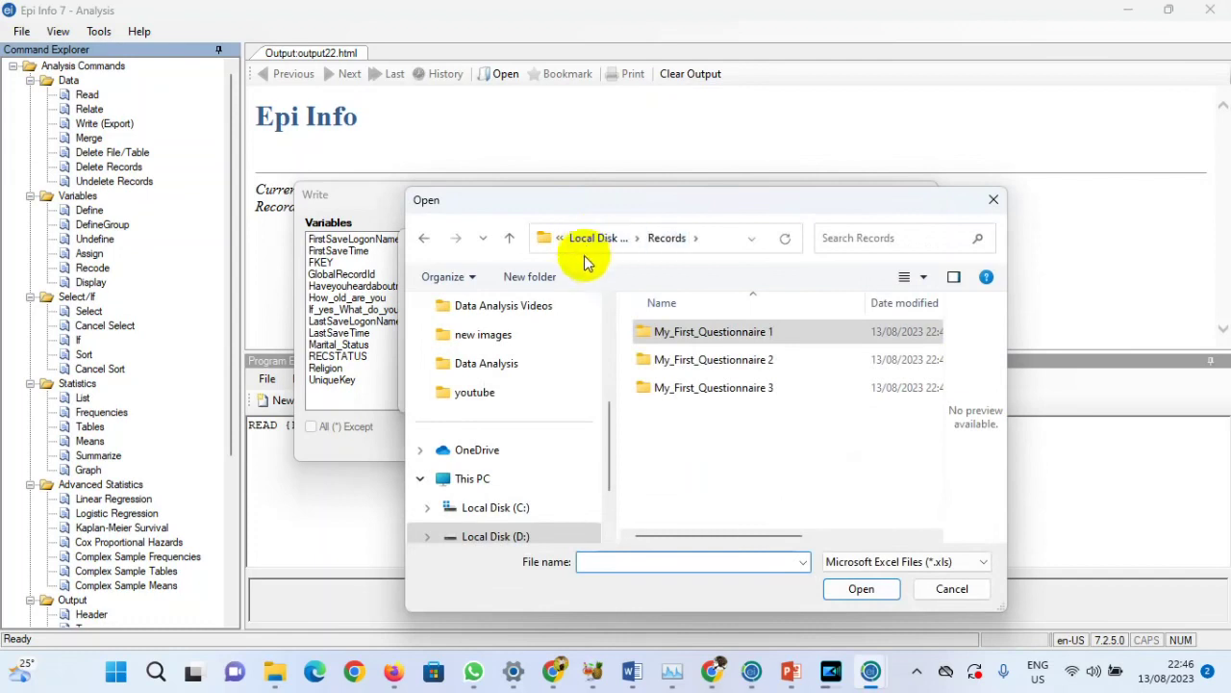
pyautogui.doubleClick(700, 337)
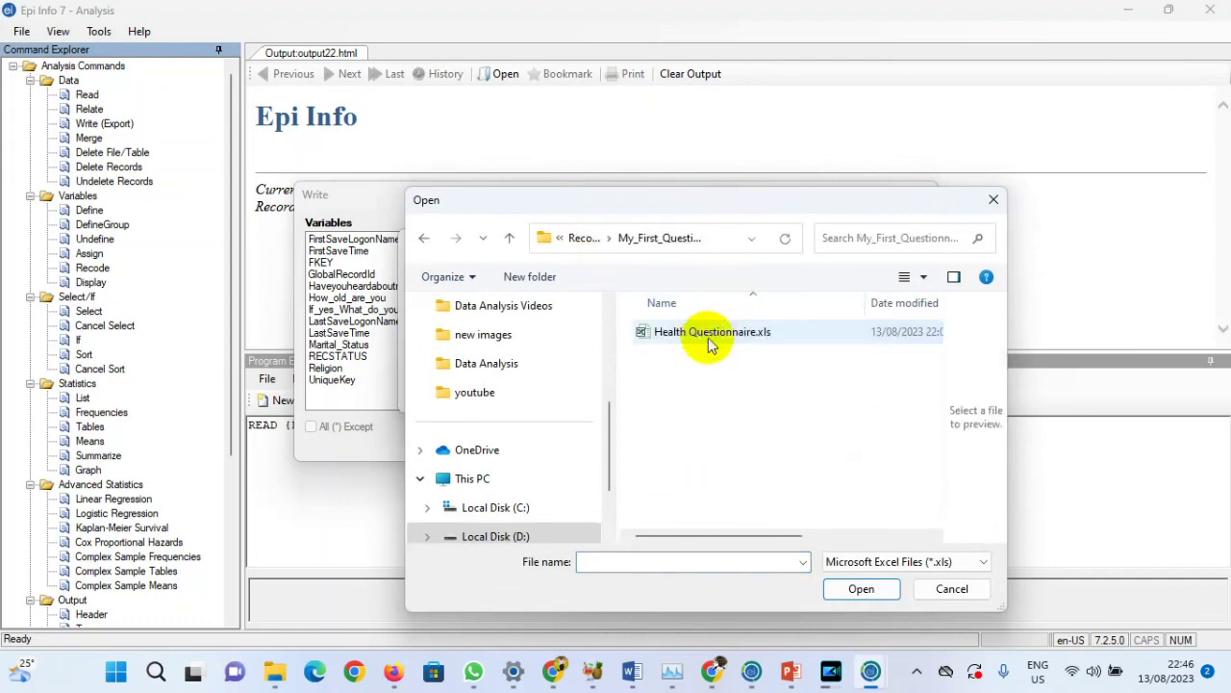
pyautogui.moveTo(476, 678)
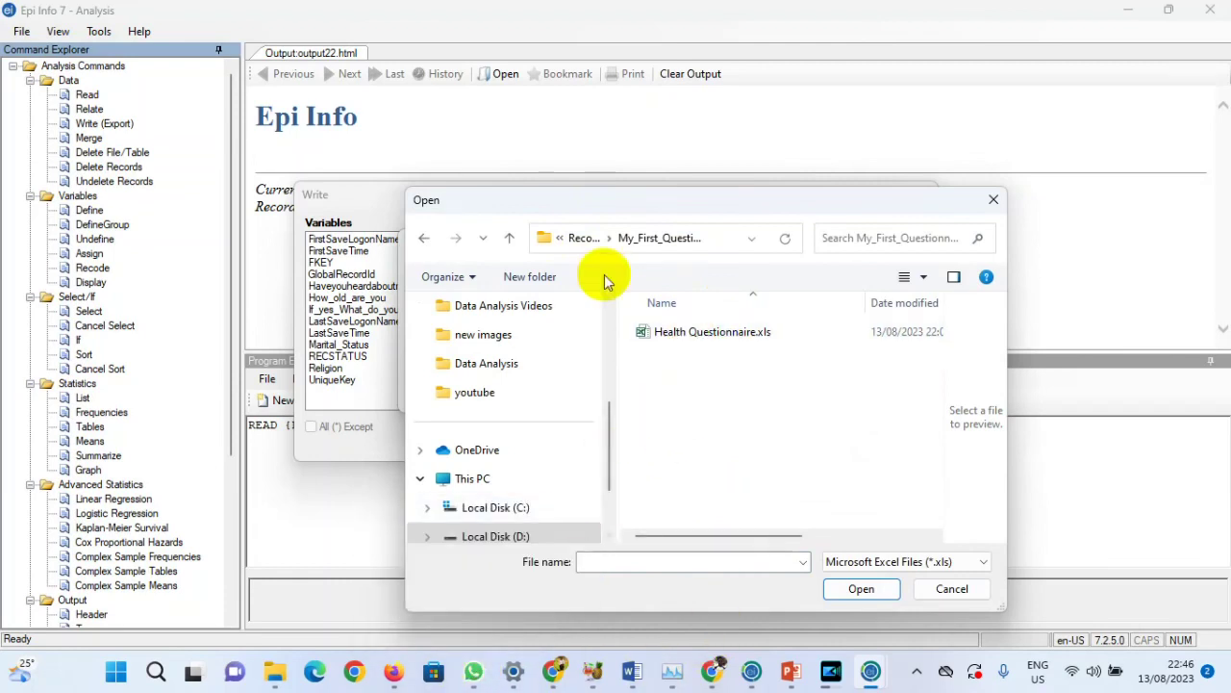
pyautogui.click(426, 240)
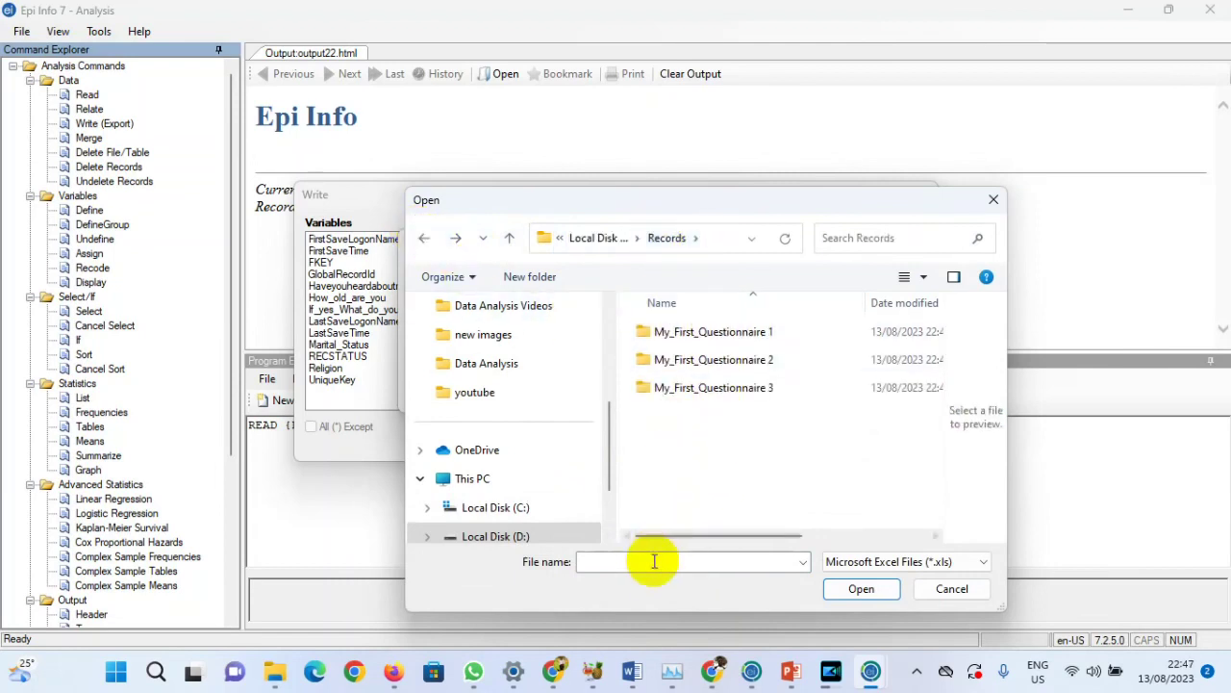
# Set the export's destination workbook to Health Questionnaire in the Records folder, with the first row containing header information
pyautogui.click(722, 332)
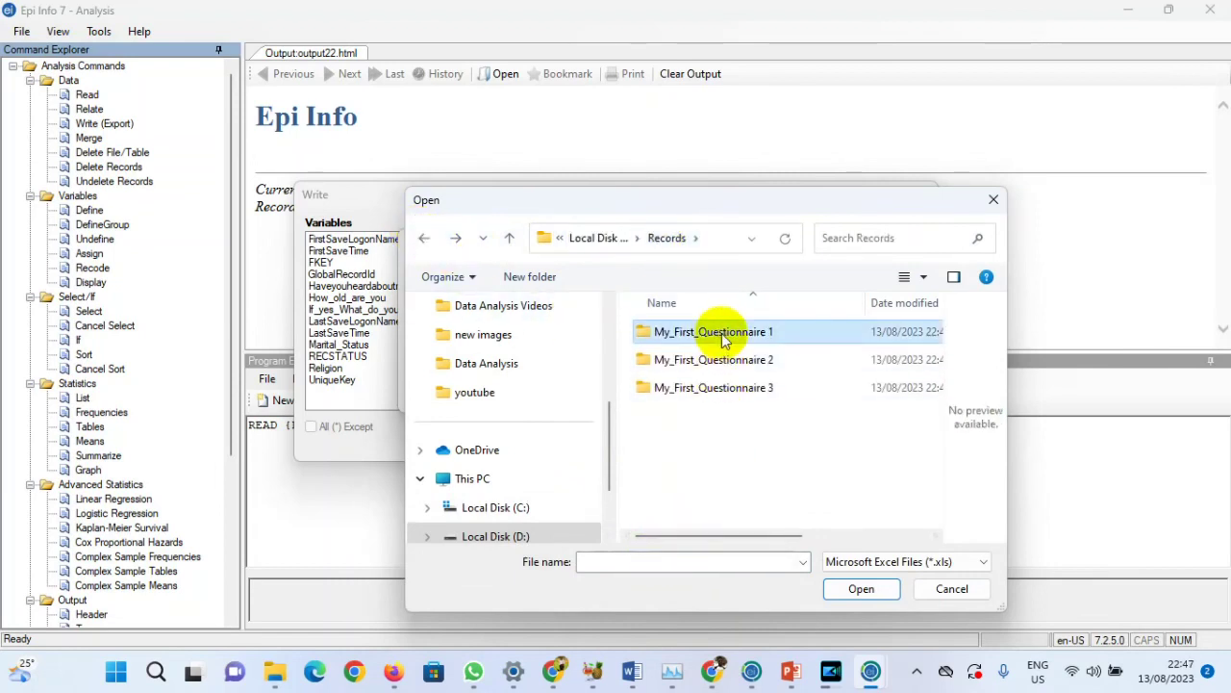
pyautogui.click(658, 561)
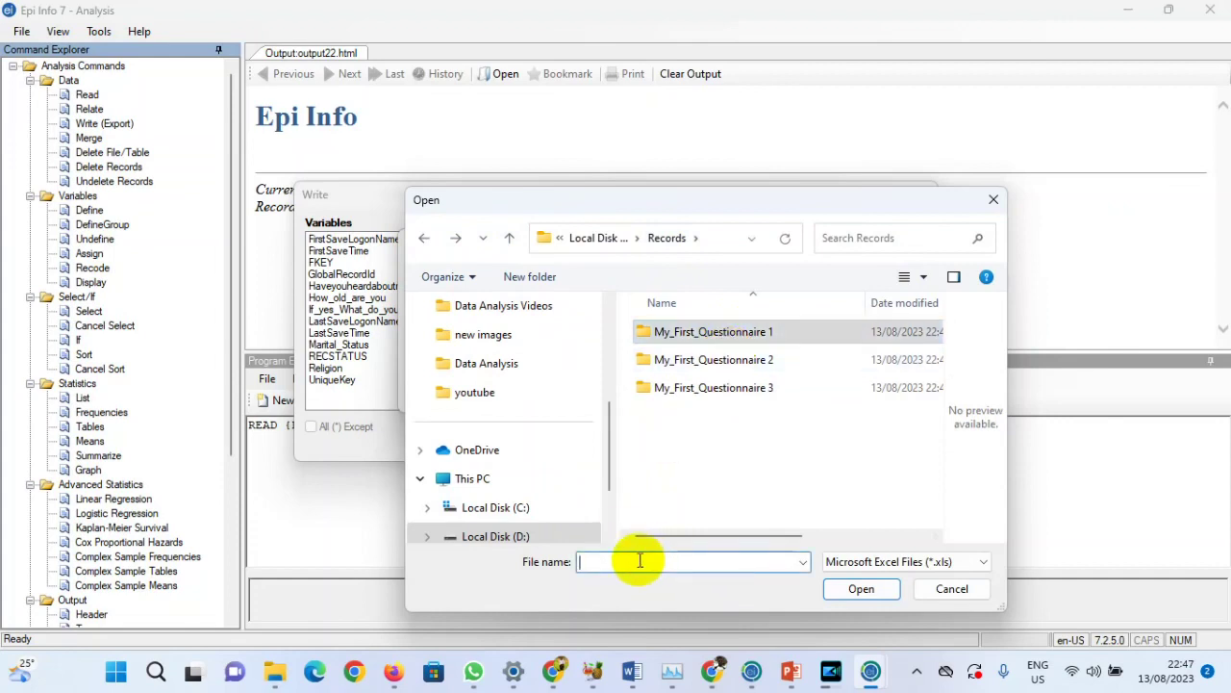
pyautogui.write('Health Questionnaire')
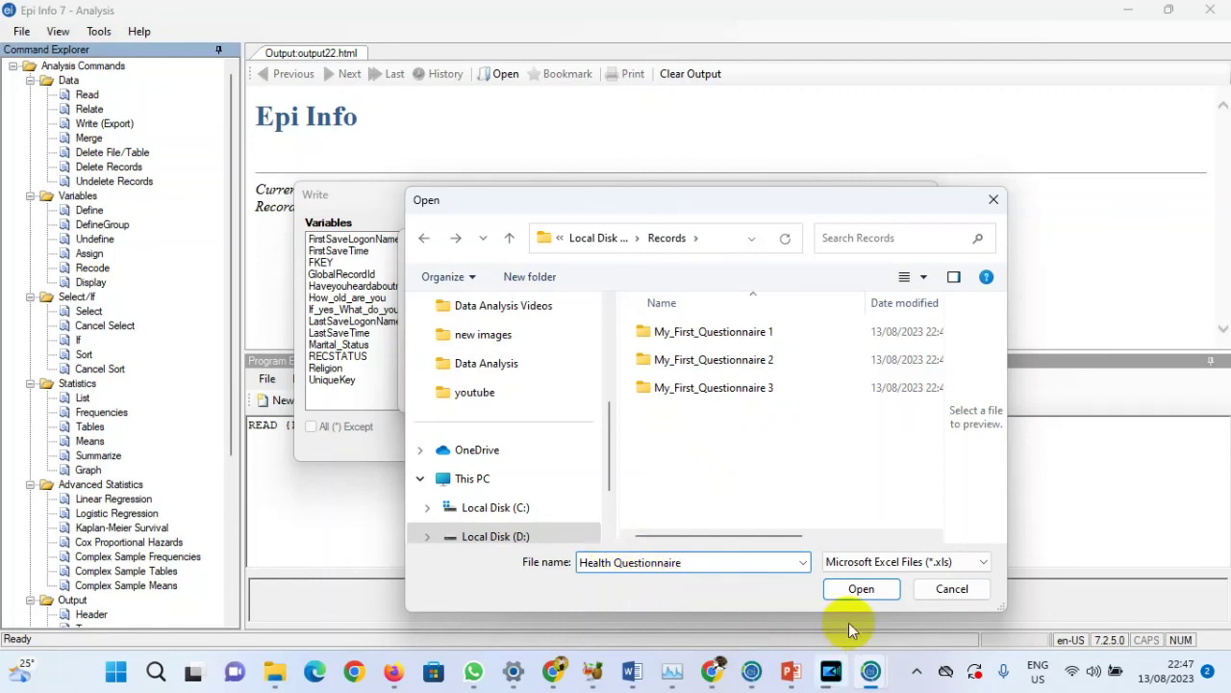
pyautogui.moveTo(833, 673)
pyautogui.click(859, 588)
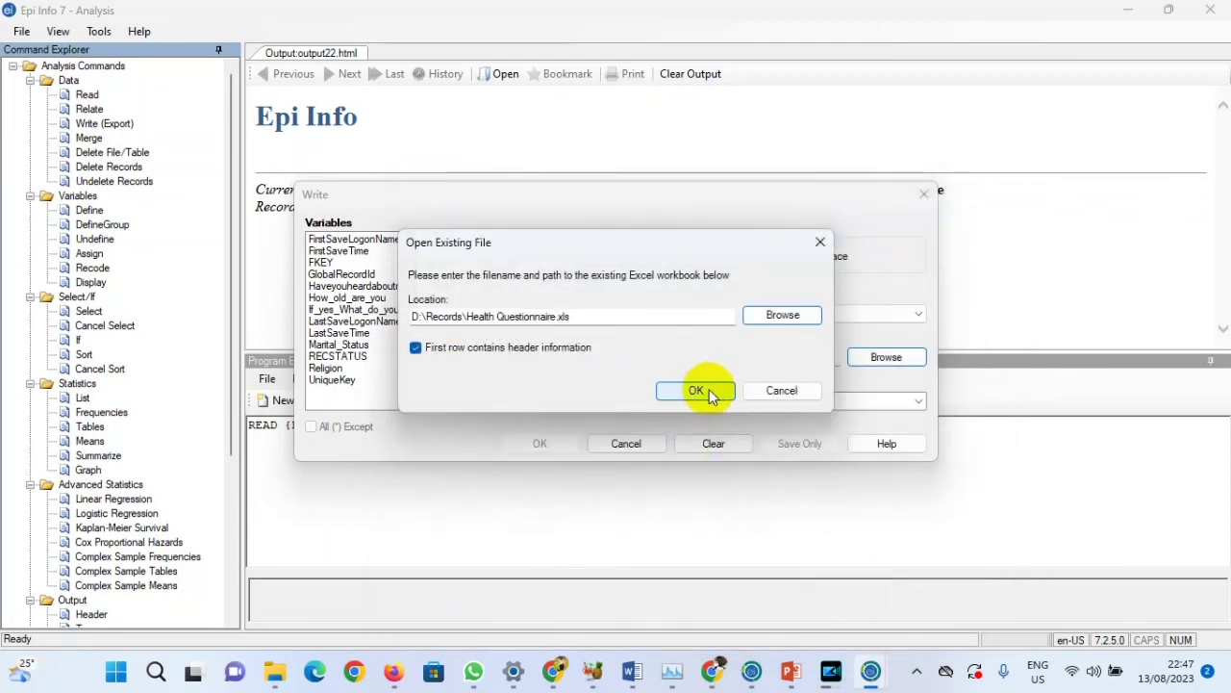
pyautogui.click(697, 391)
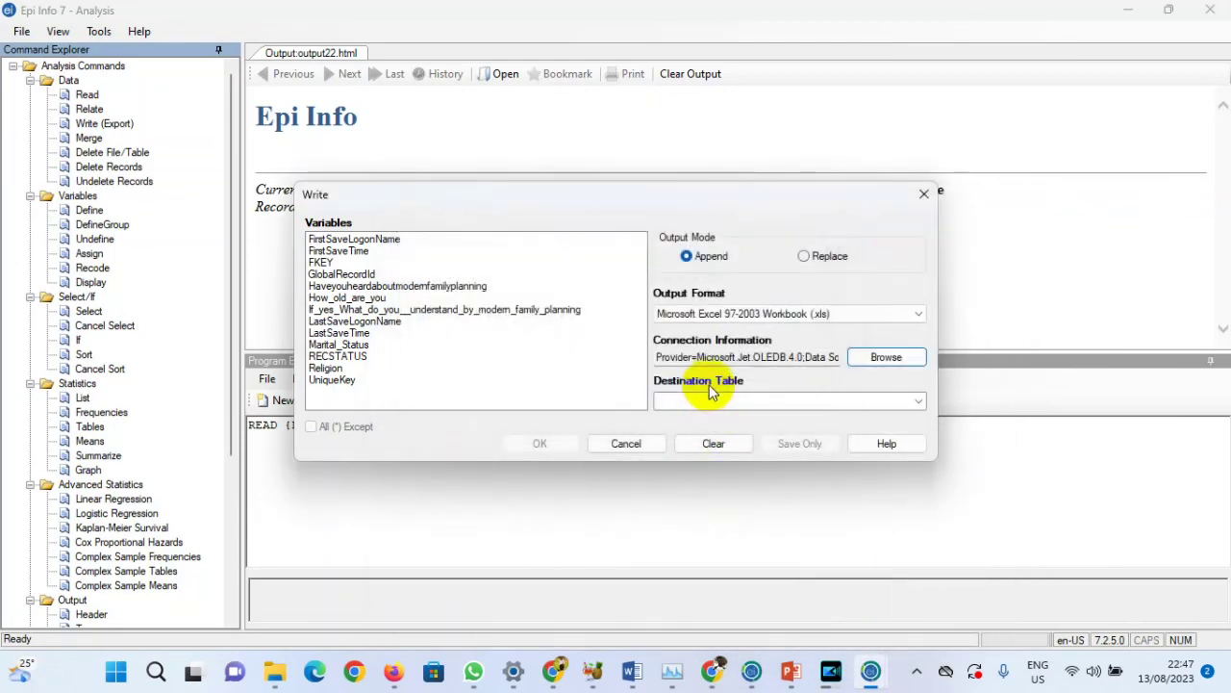
# Export the records in Append mode to the destination table Table1 and clear the analysis output
pyautogui.click(919, 403)
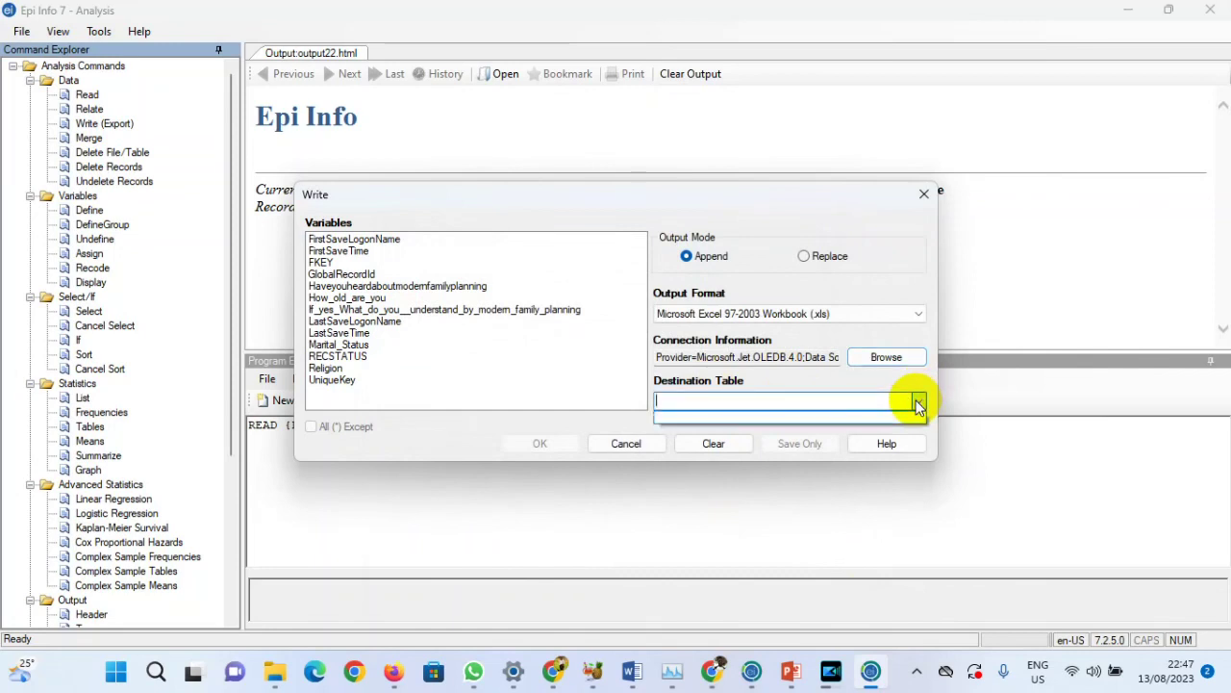
pyautogui.click(759, 403)
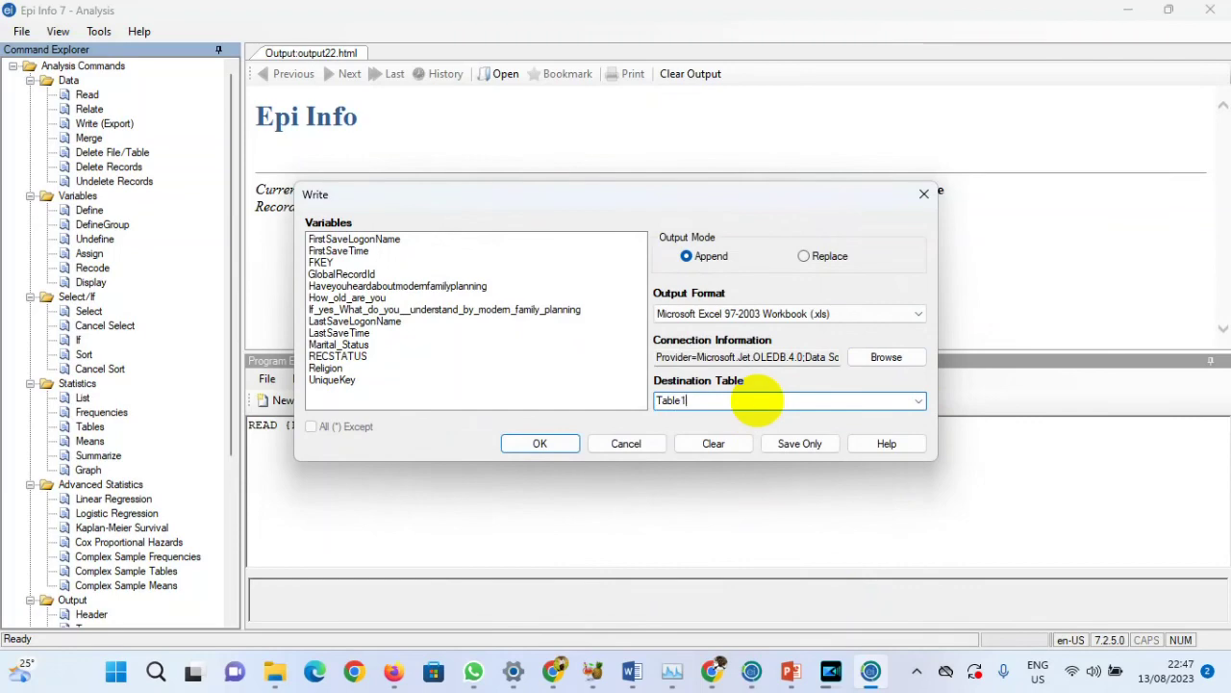
pyautogui.click(541, 443)
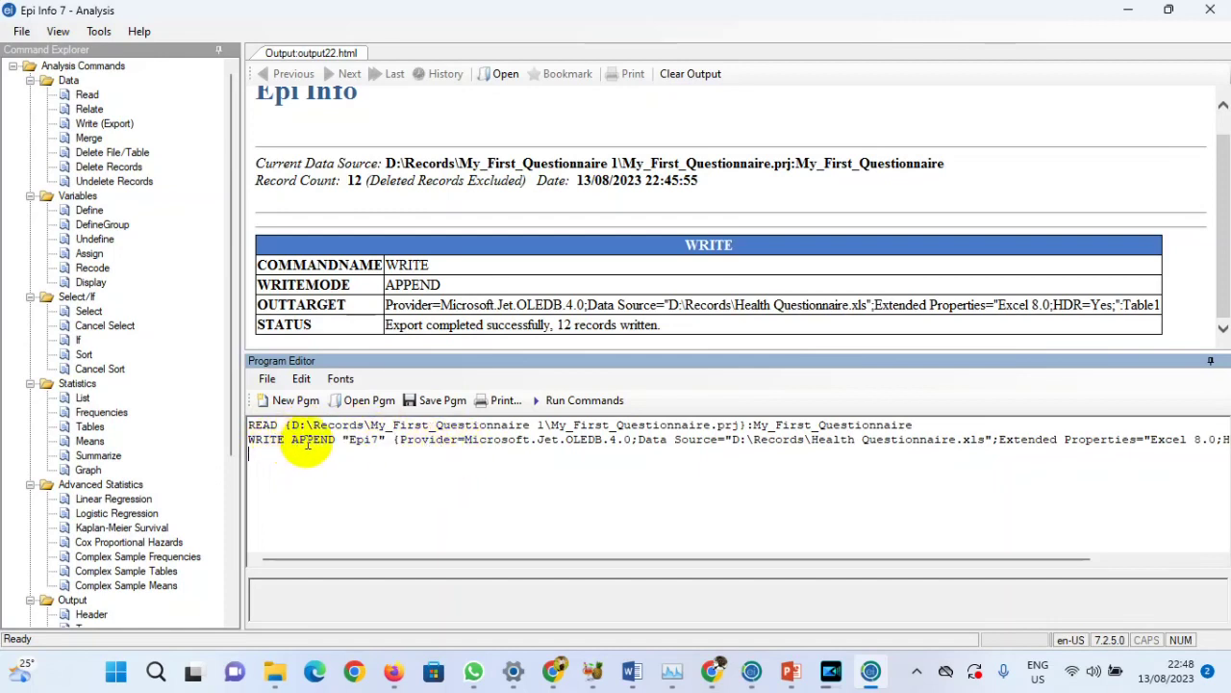
pyautogui.click(693, 75)
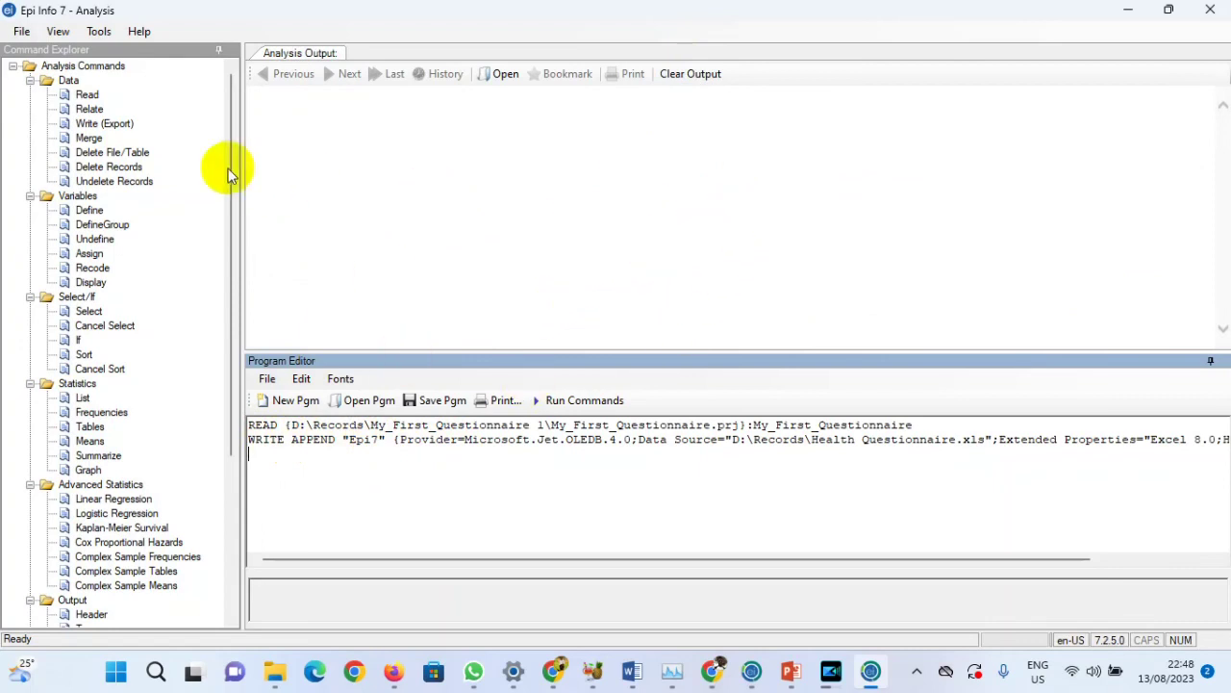
# Start another Read command and choose My_First_Questionnaire.prj in D:\Records\My_First_Questionnaire 2 as its data source
pyautogui.click(86, 96)
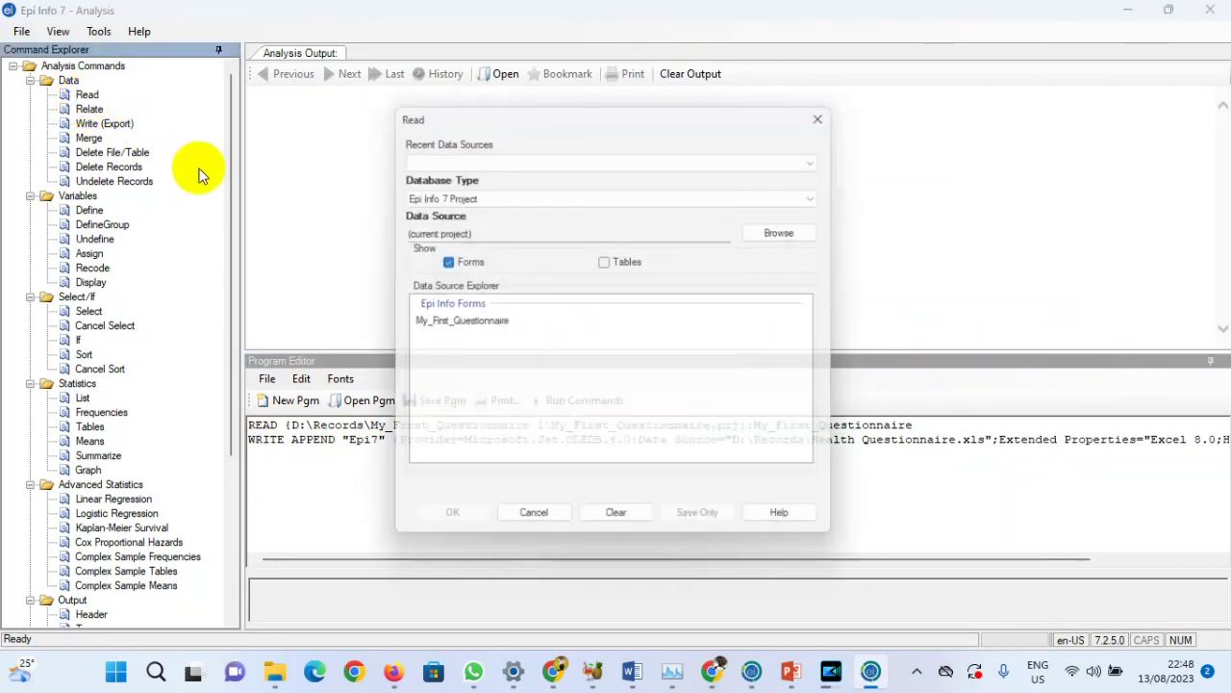
pyautogui.click(805, 227)
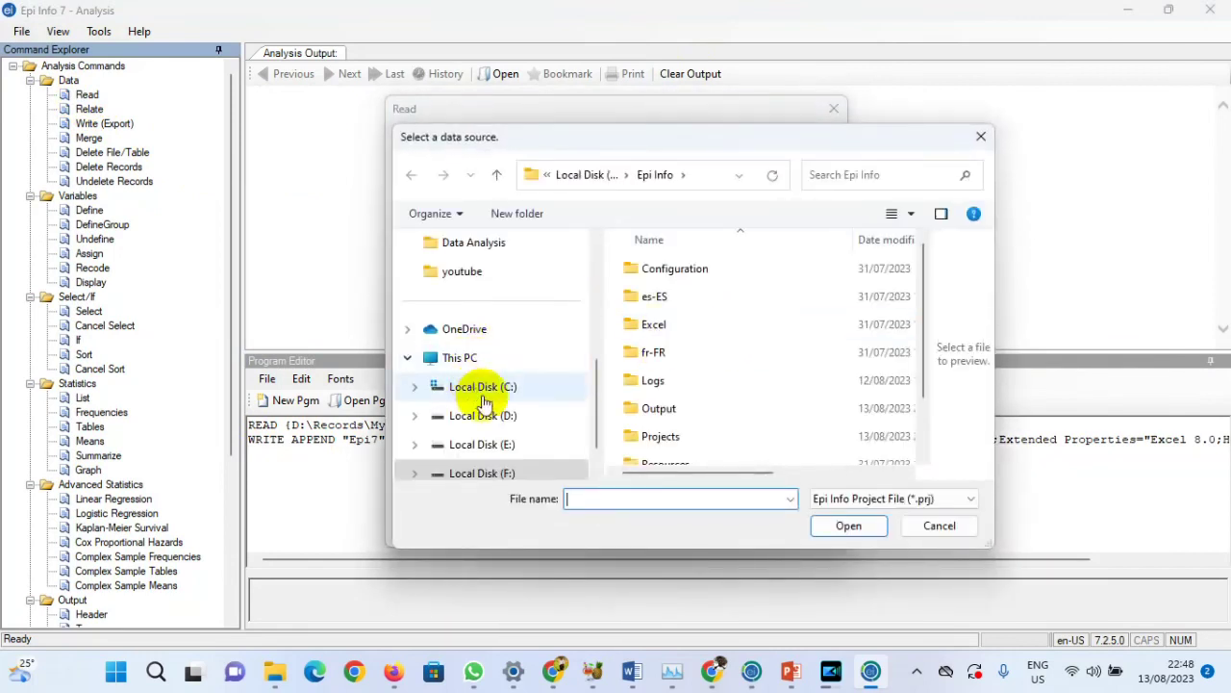
pyautogui.click(515, 416)
pyautogui.scroll(-5, 726, 420)
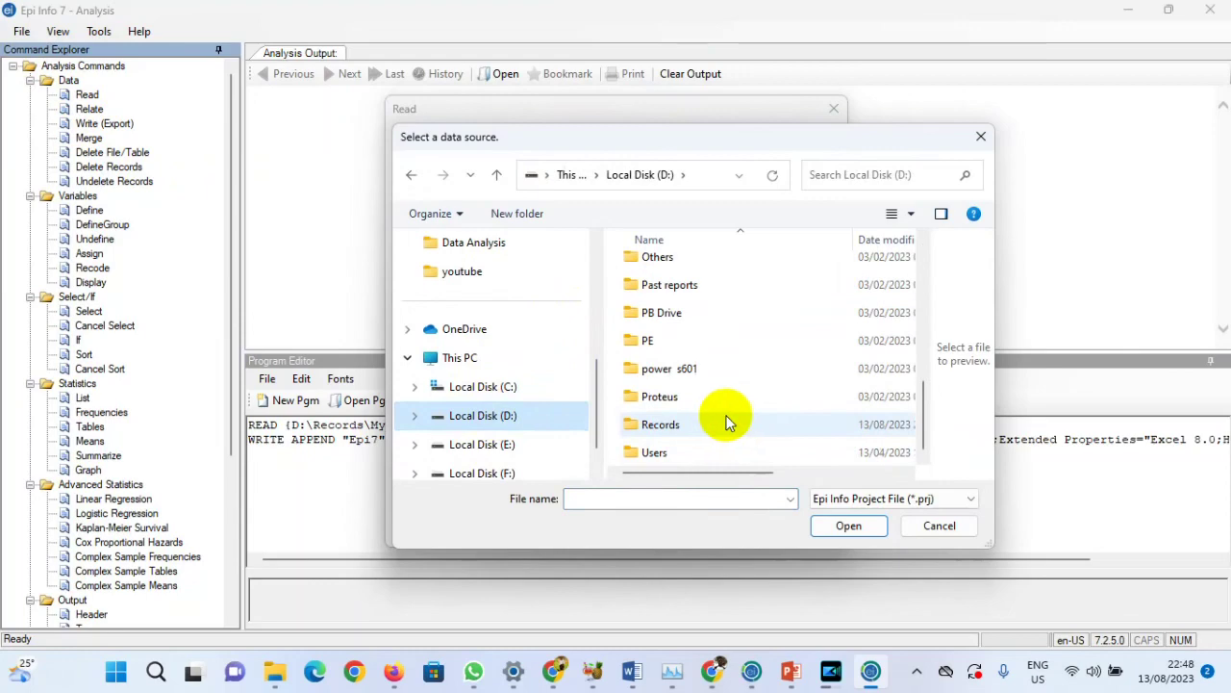
pyautogui.doubleClick(689, 423)
pyautogui.doubleClick(709, 298)
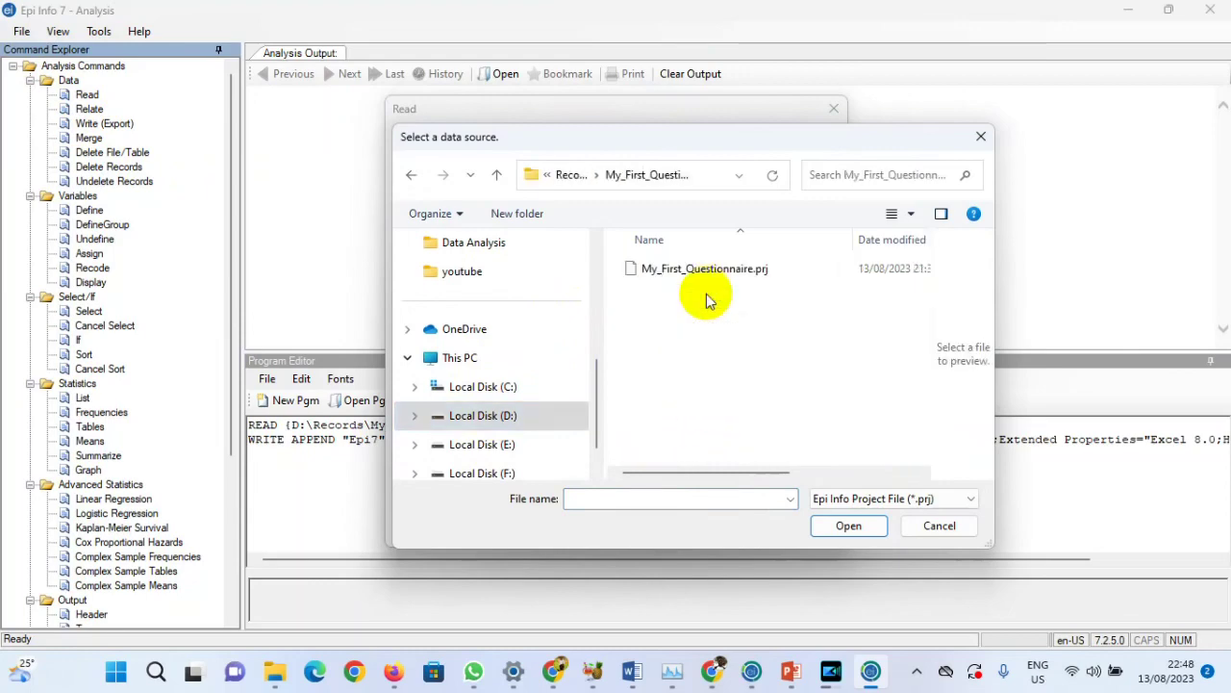
pyautogui.click(709, 268)
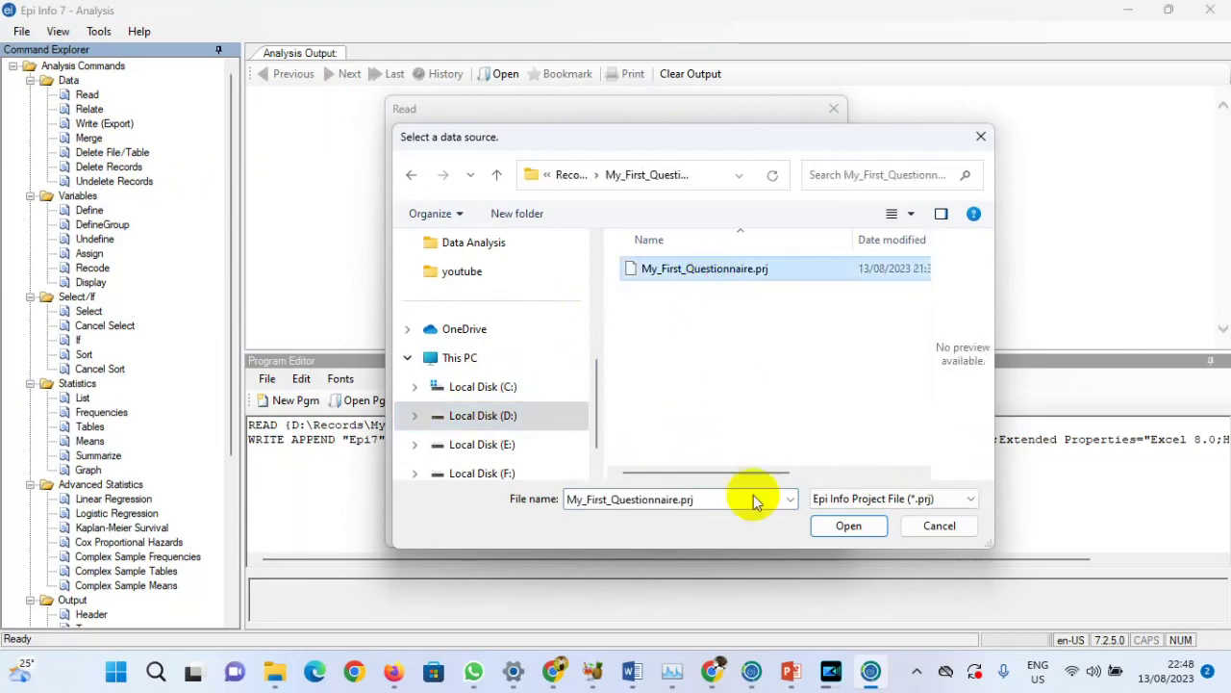
pyautogui.click(860, 531)
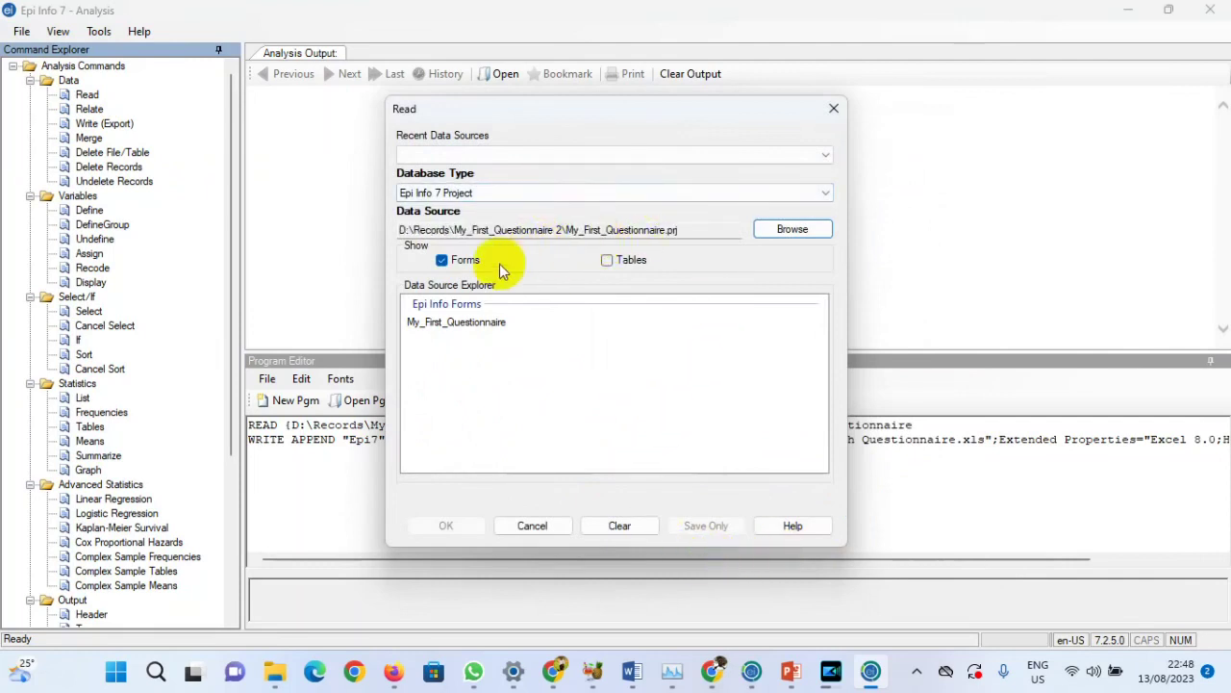
# Read the My_First_Questionnaire form from the chosen project and start a Write (Export) command
pyautogui.click(486, 324)
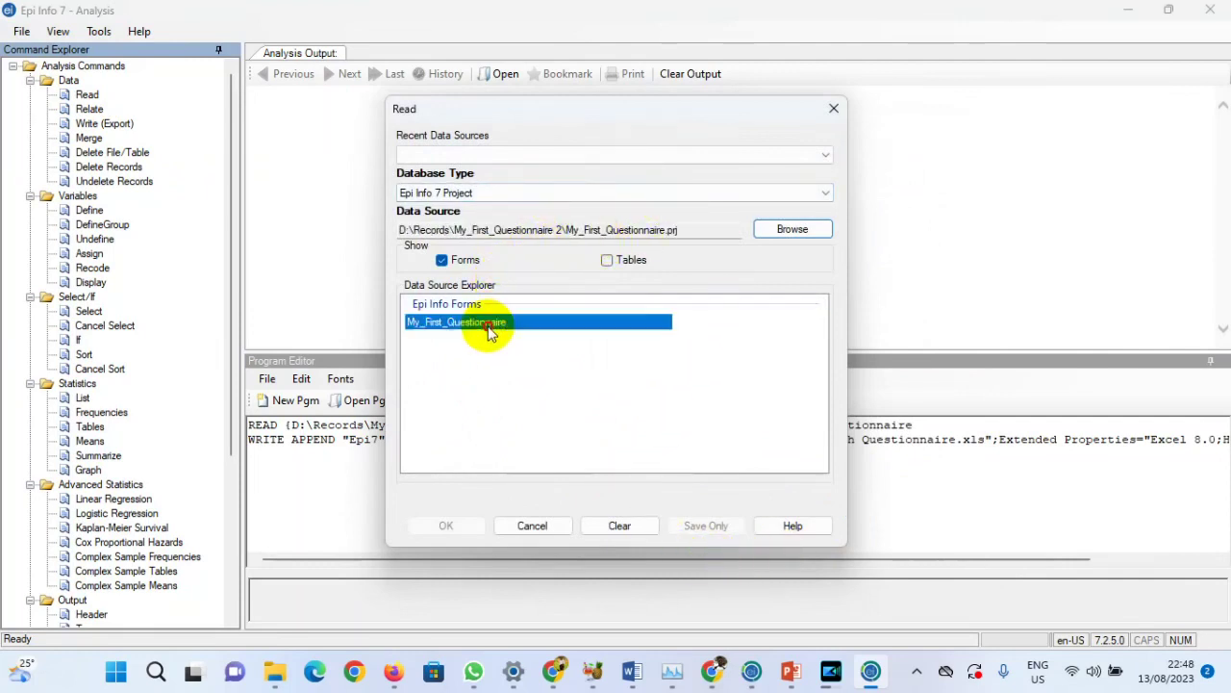
pyautogui.click(447, 529)
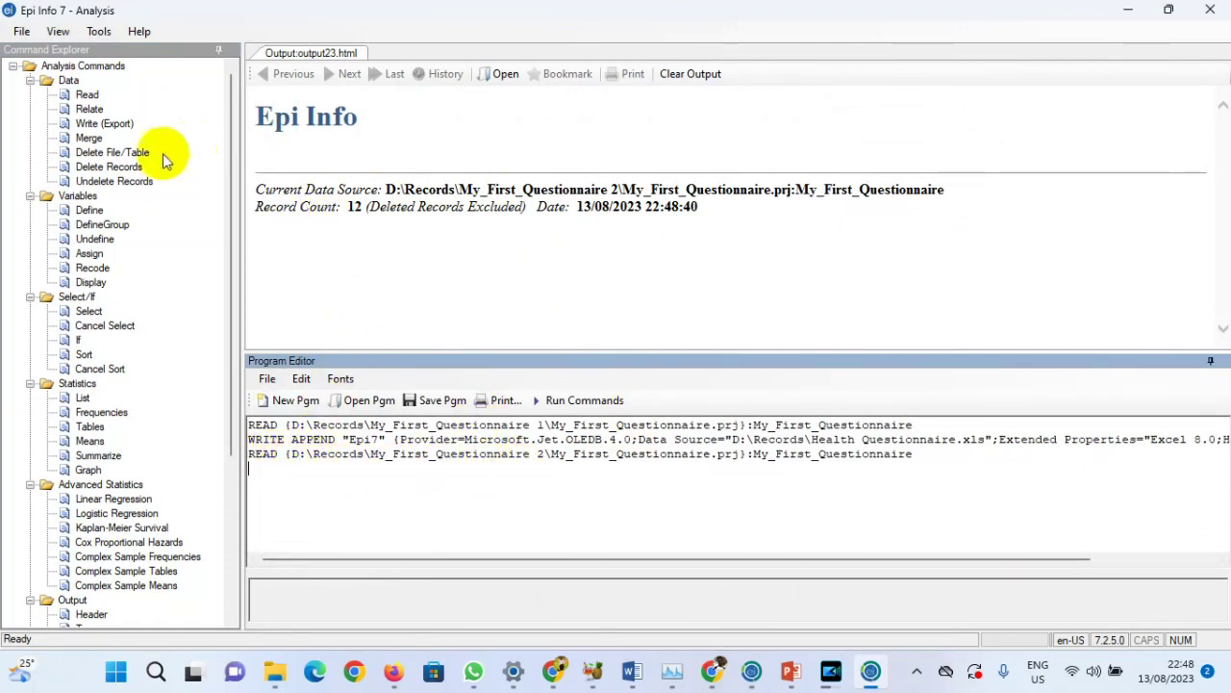
pyautogui.click(98, 124)
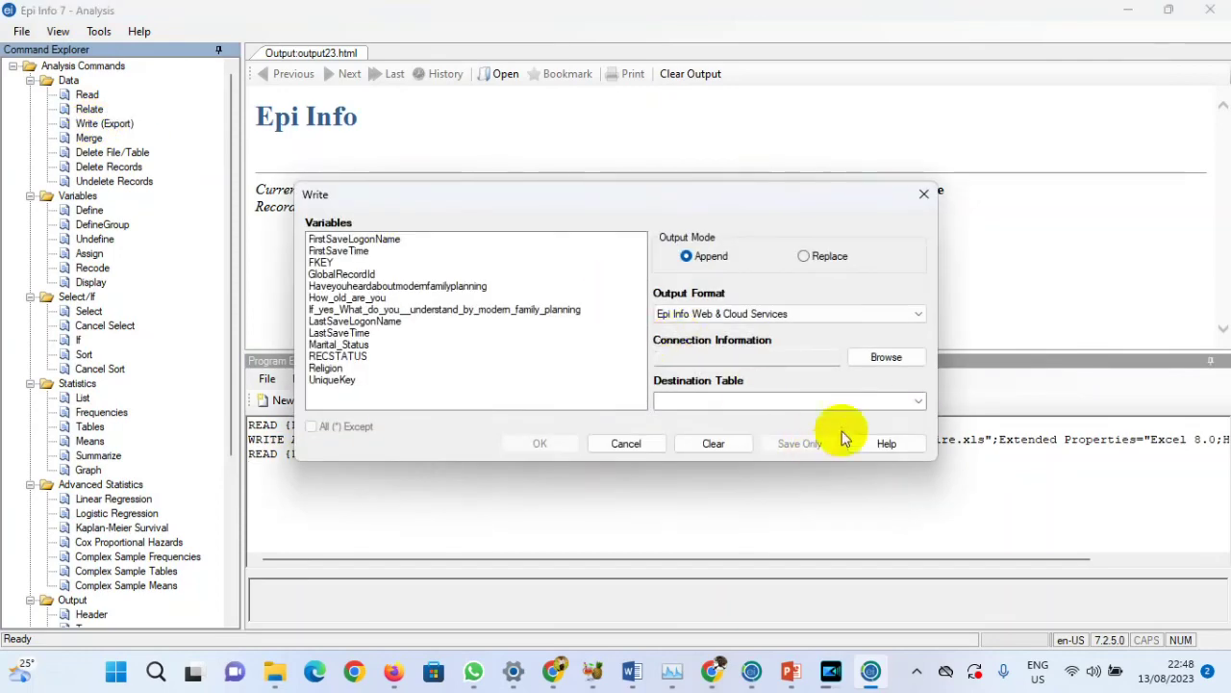
pyautogui.click(890, 358)
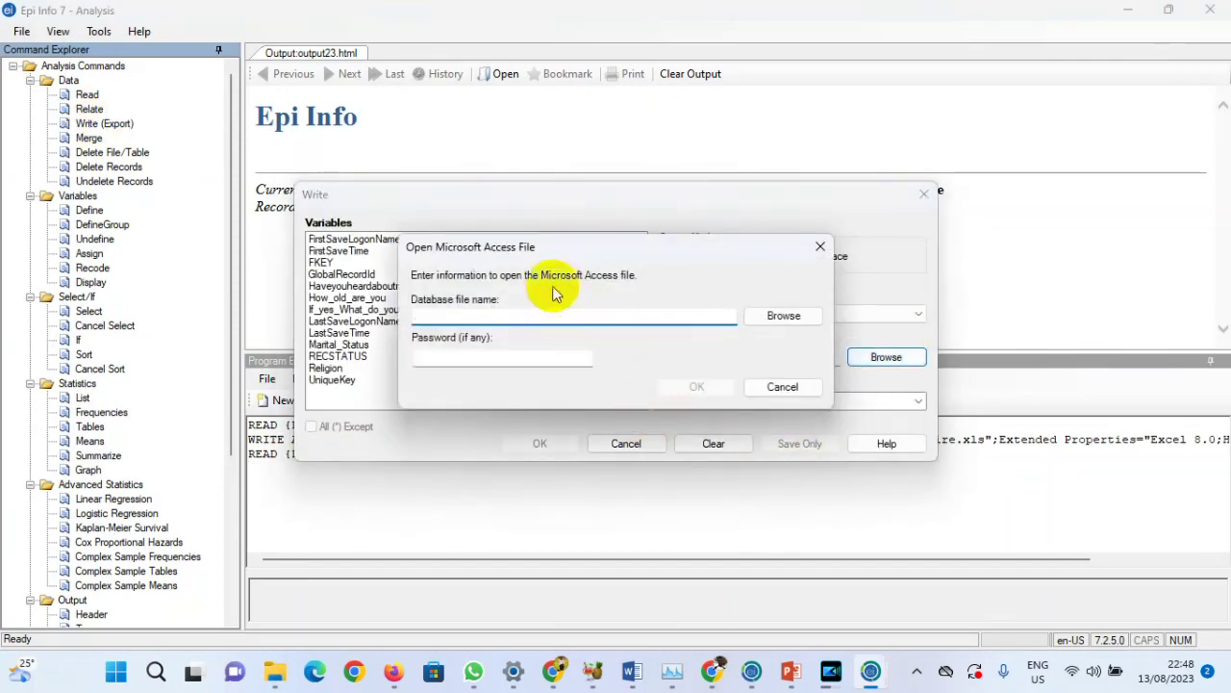
pyautogui.click(782, 325)
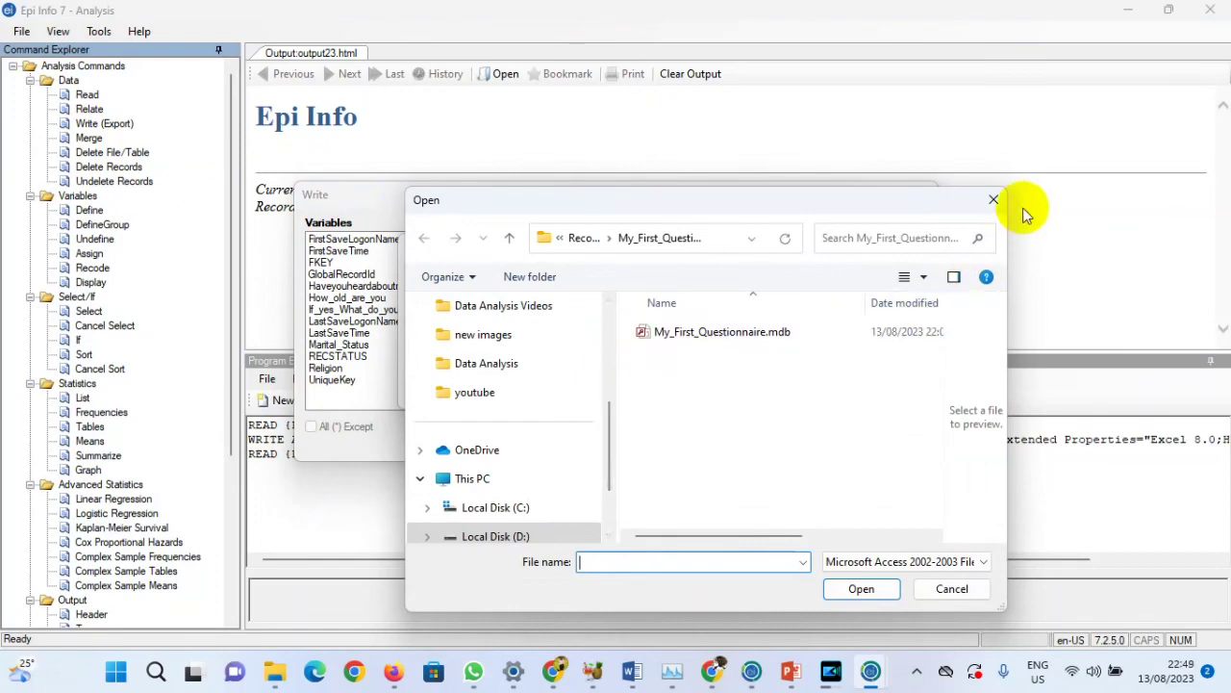
pyautogui.click(993, 198)
pyautogui.click(785, 313)
pyautogui.click(993, 199)
pyautogui.click(782, 387)
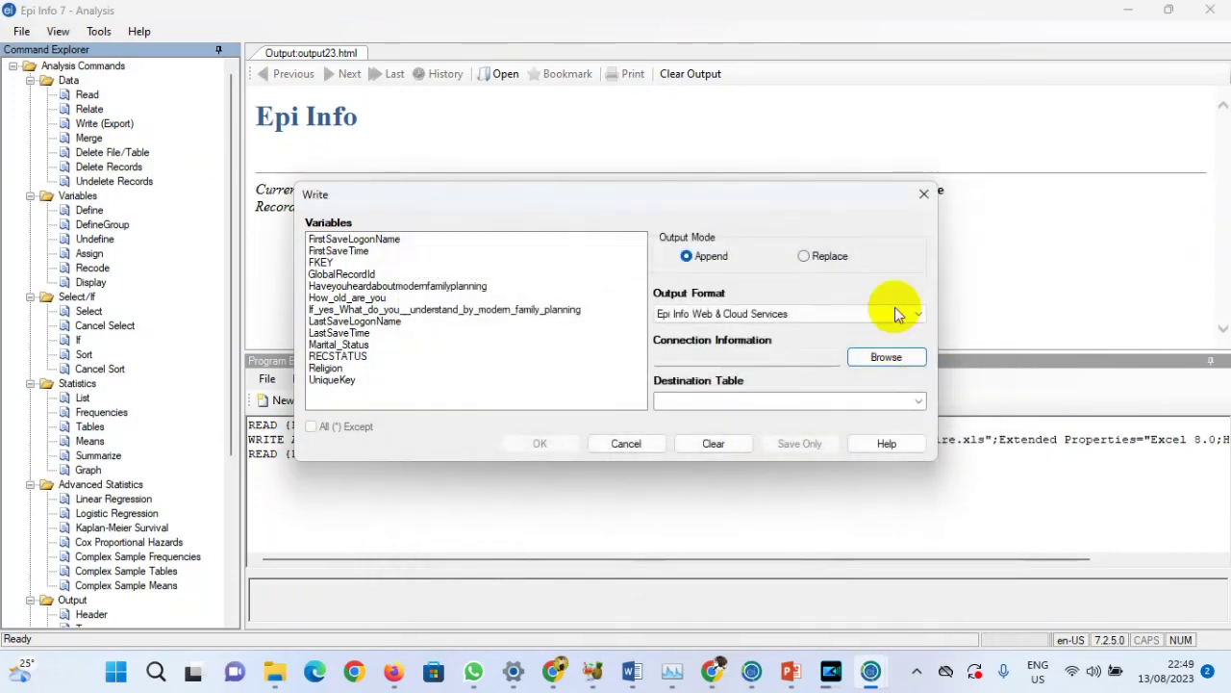
# Set the output format to Microsoft Excel 97-2003 Workbook (.xls) and choose Health Questionnaire.xls in the Records folder as destination, keeping the first row as header
pyautogui.click(920, 314)
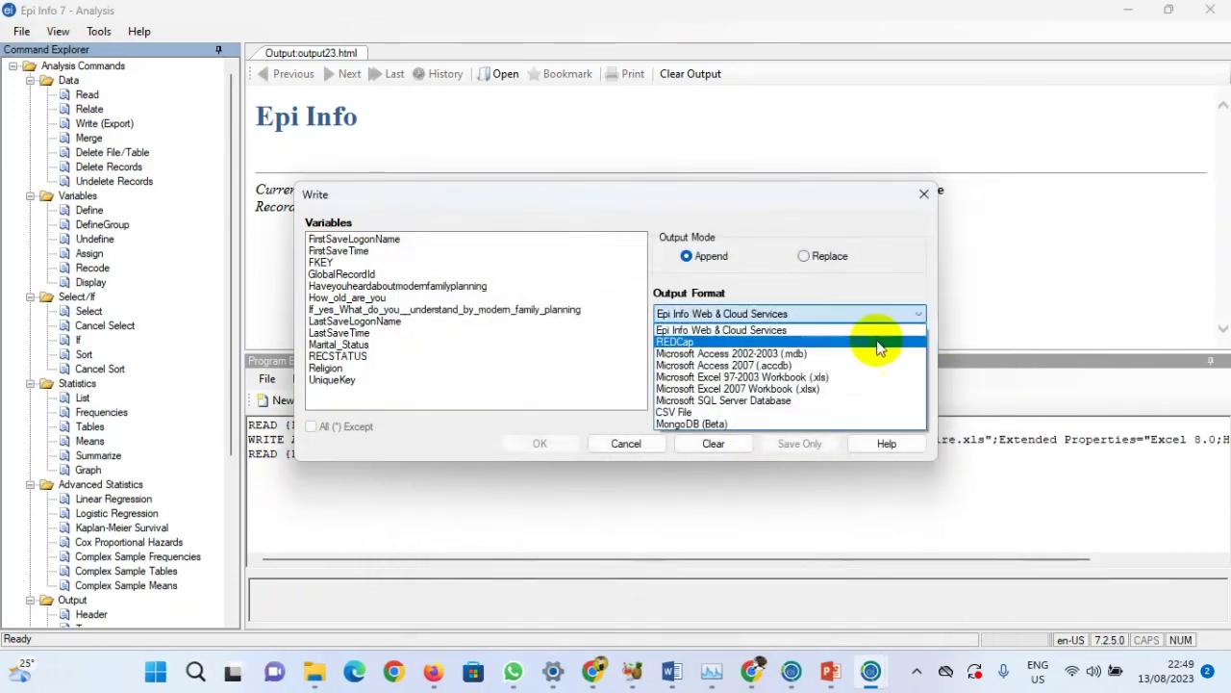
pyautogui.click(854, 383)
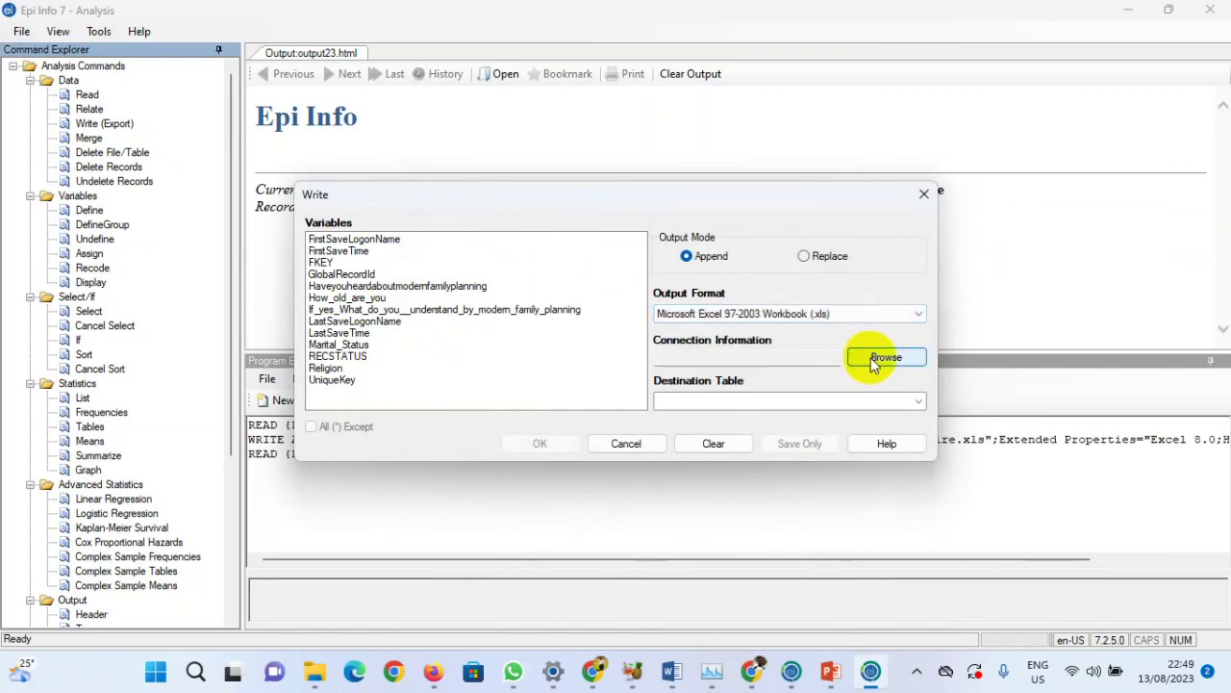
pyautogui.click(880, 358)
pyautogui.click(768, 322)
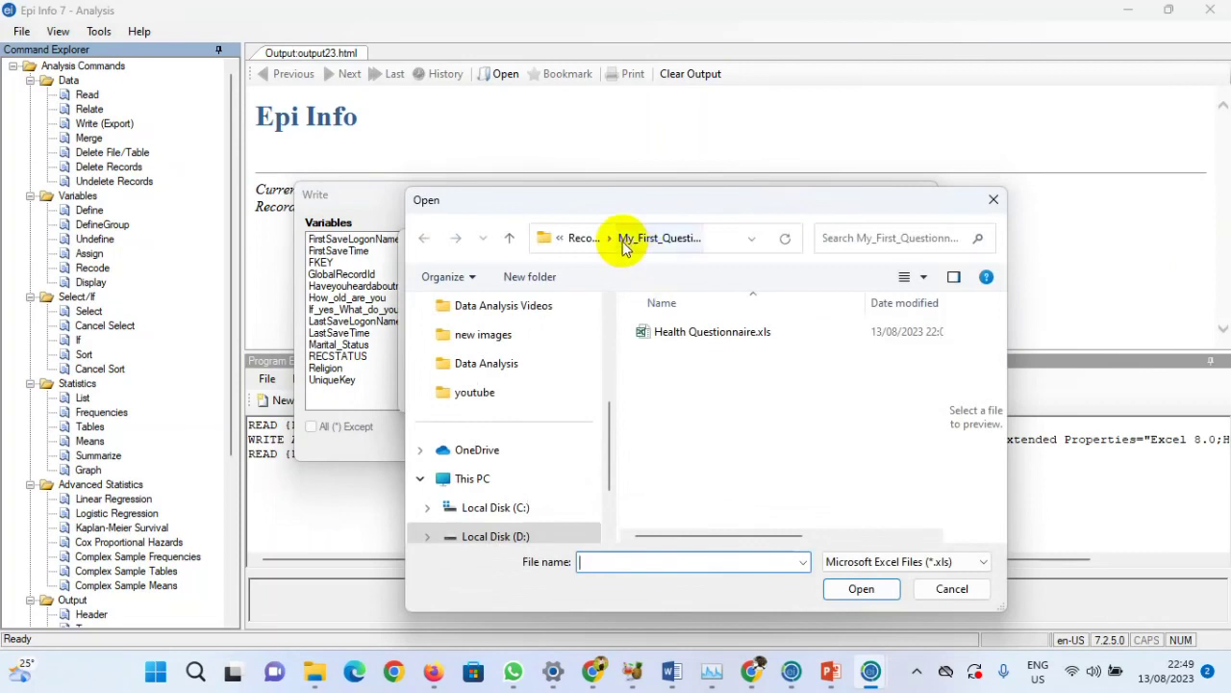
pyautogui.click(579, 238)
pyautogui.click(708, 423)
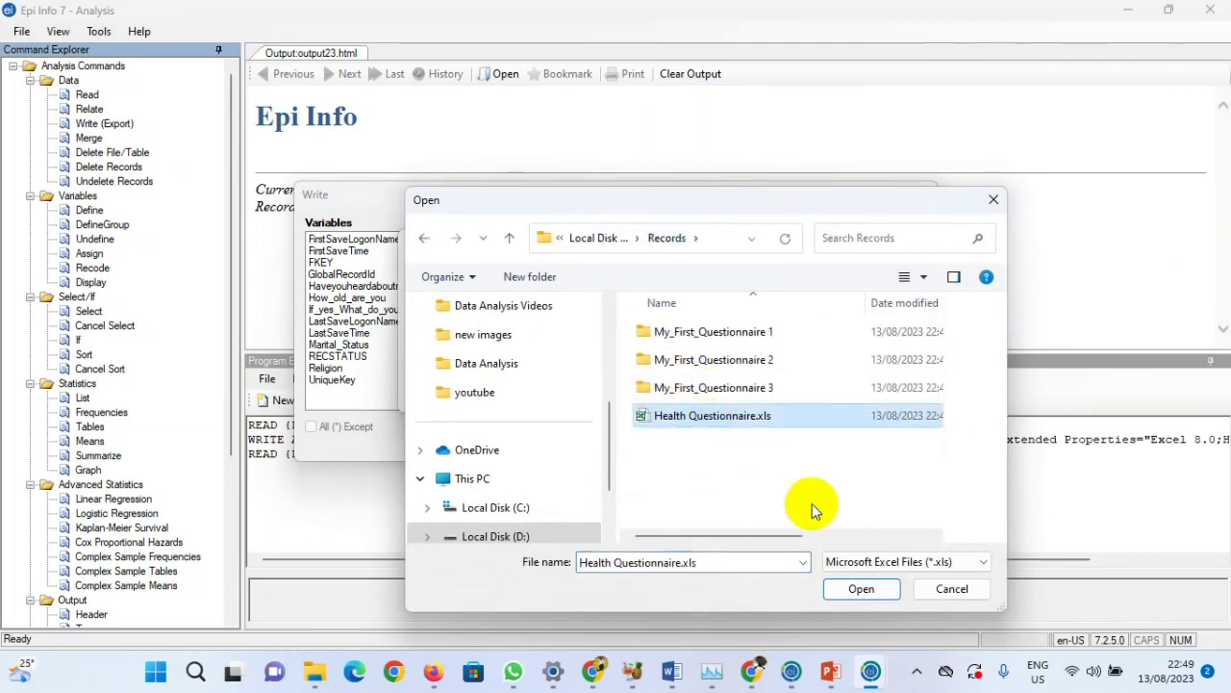
pyautogui.click(862, 589)
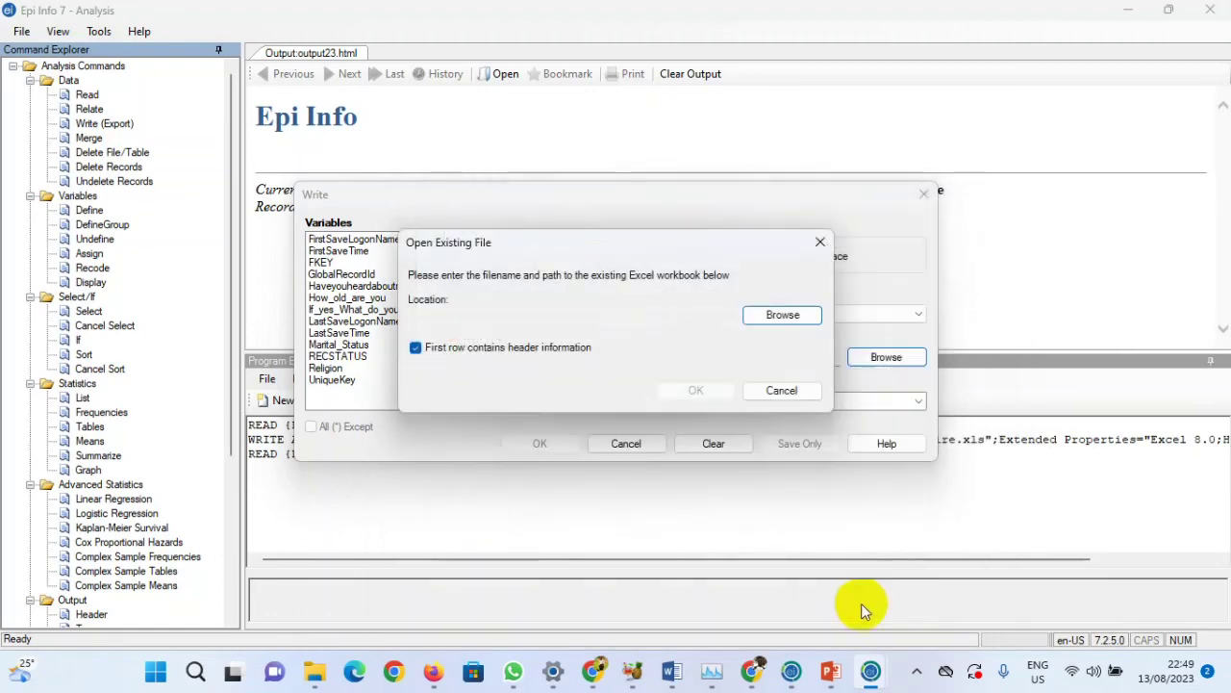
pyautogui.click(697, 390)
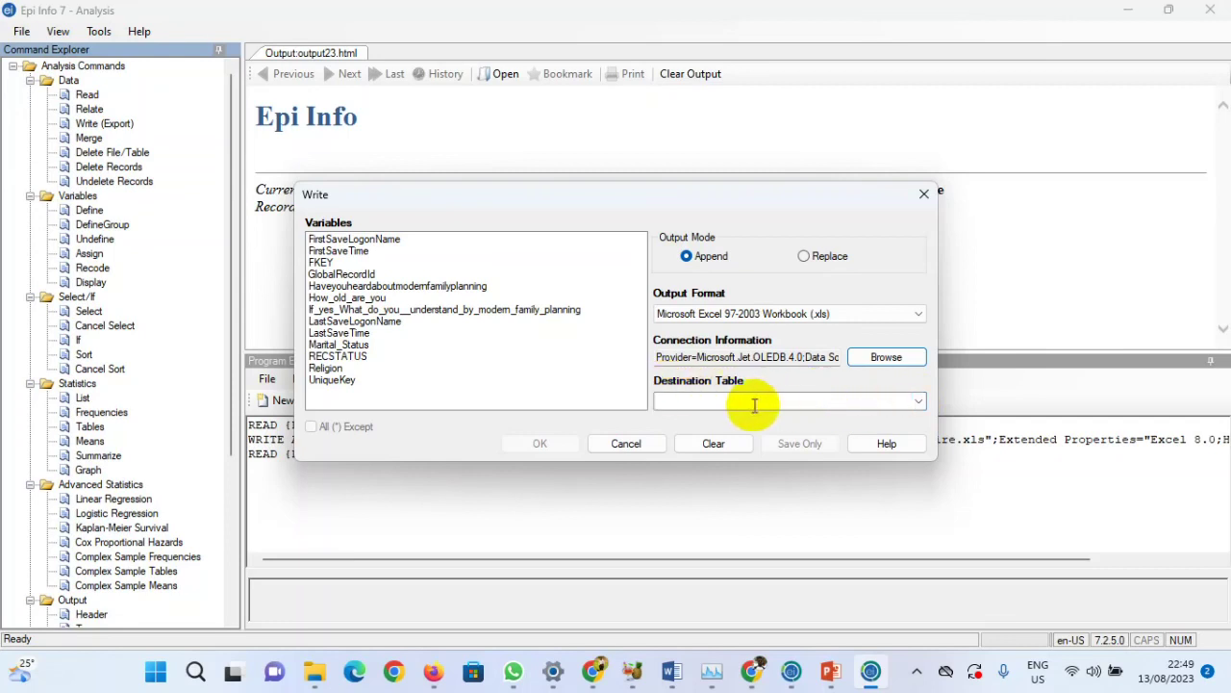
# Export the second copy's records in Append mode to the destination table Table1, and clear the analysis output
pyautogui.click(919, 402)
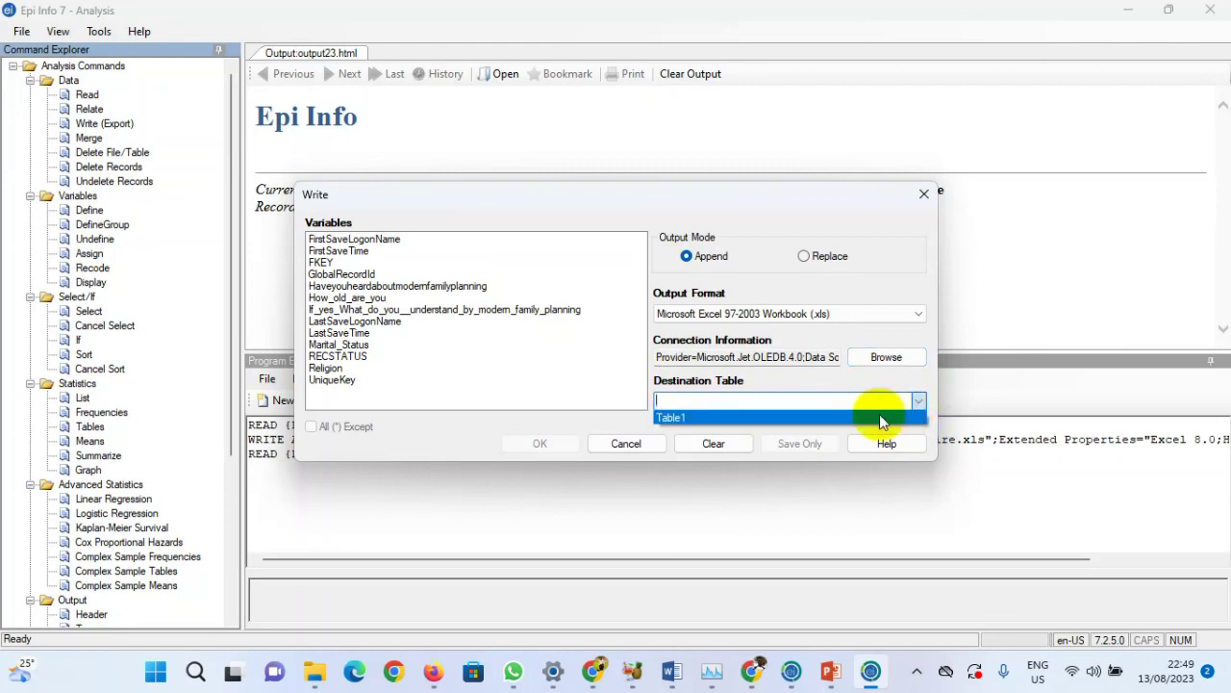
pyautogui.click(879, 417)
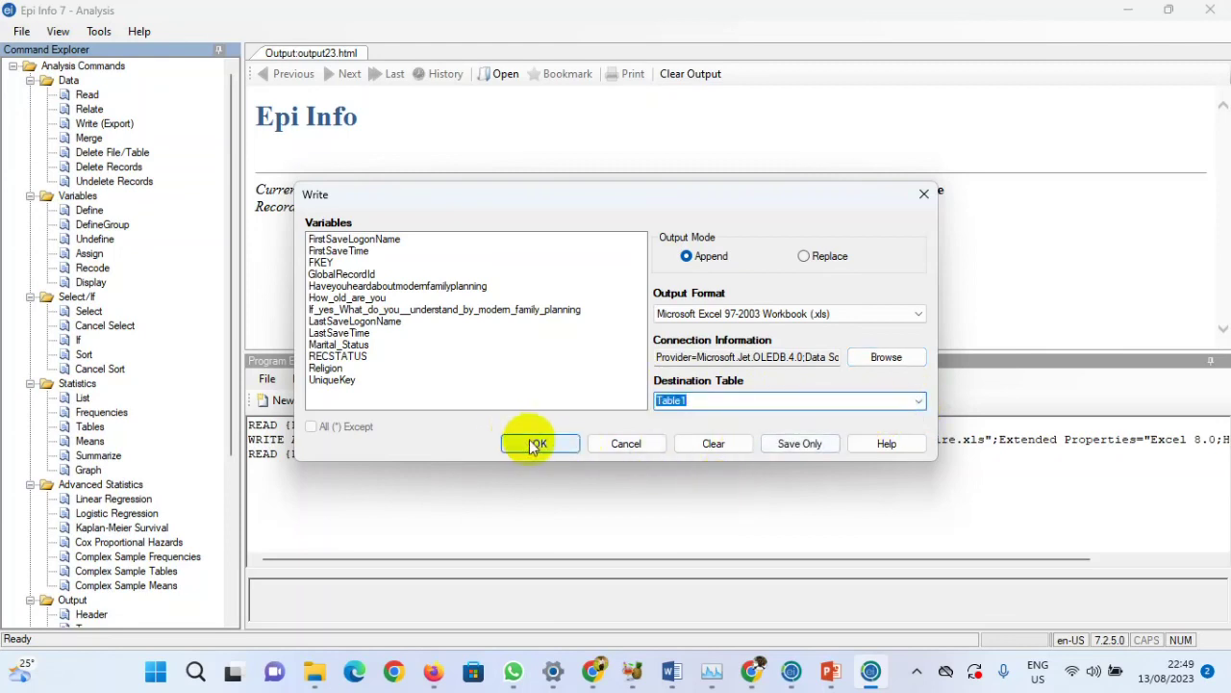
pyautogui.click(536, 445)
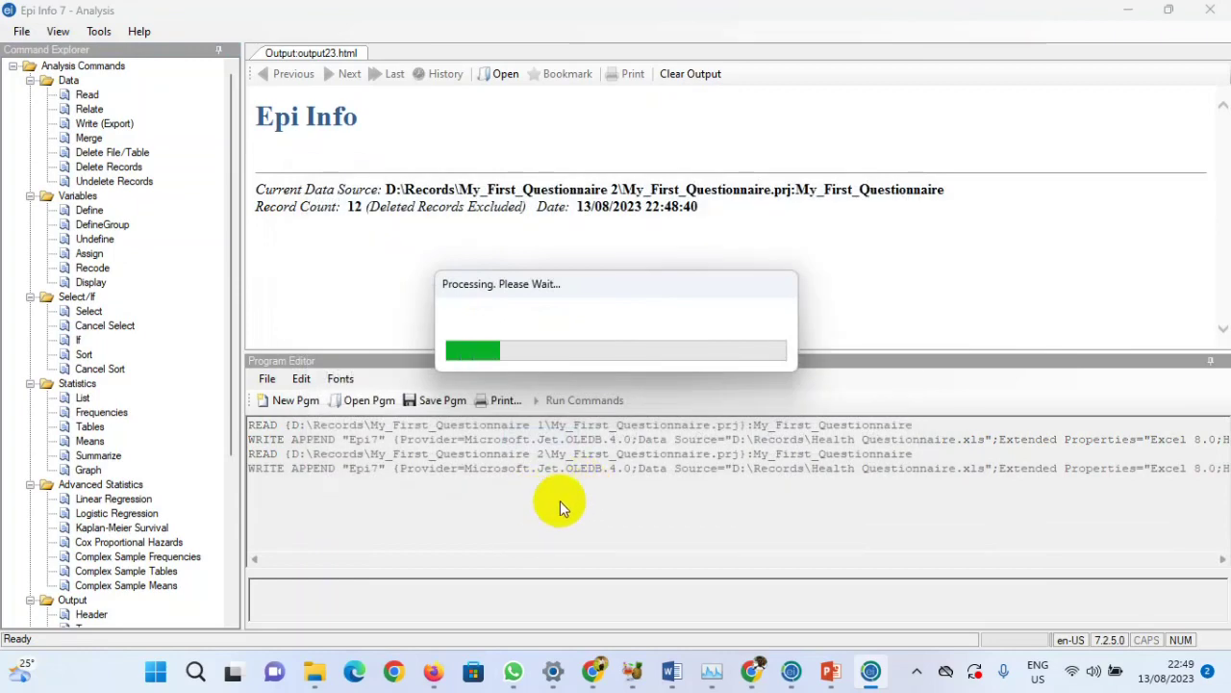
pyautogui.scroll(-1, 551, 271)
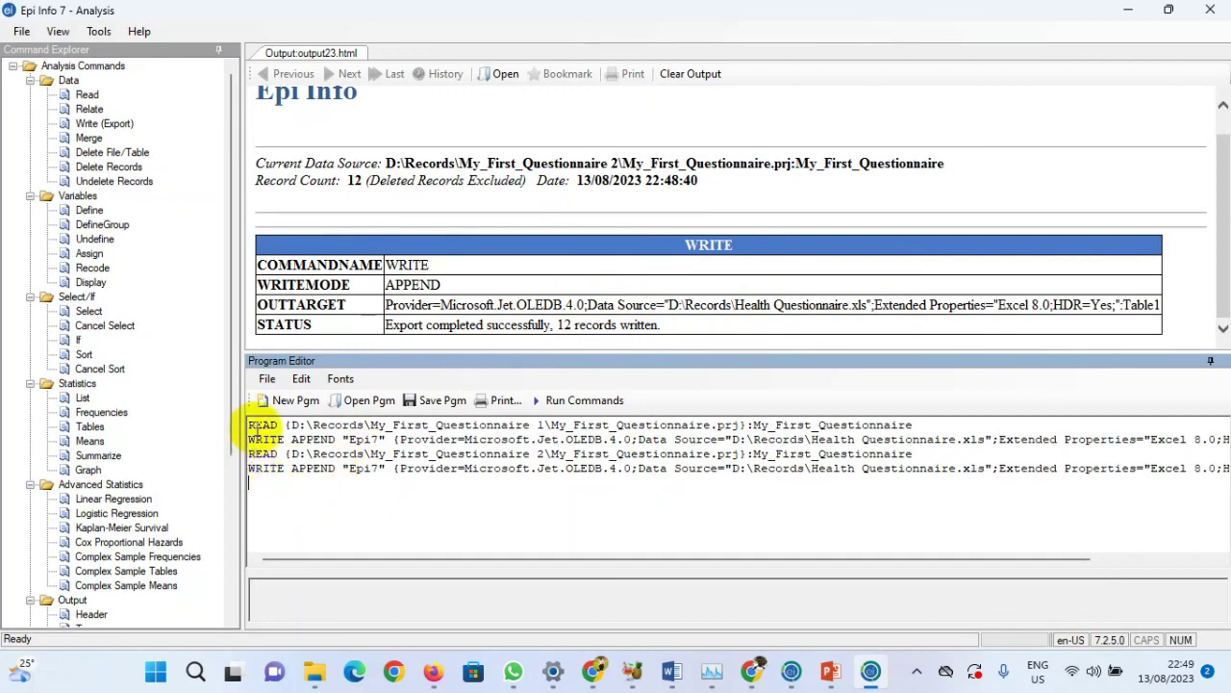
pyautogui.moveTo(263, 424); pyautogui.dragTo(352, 424)
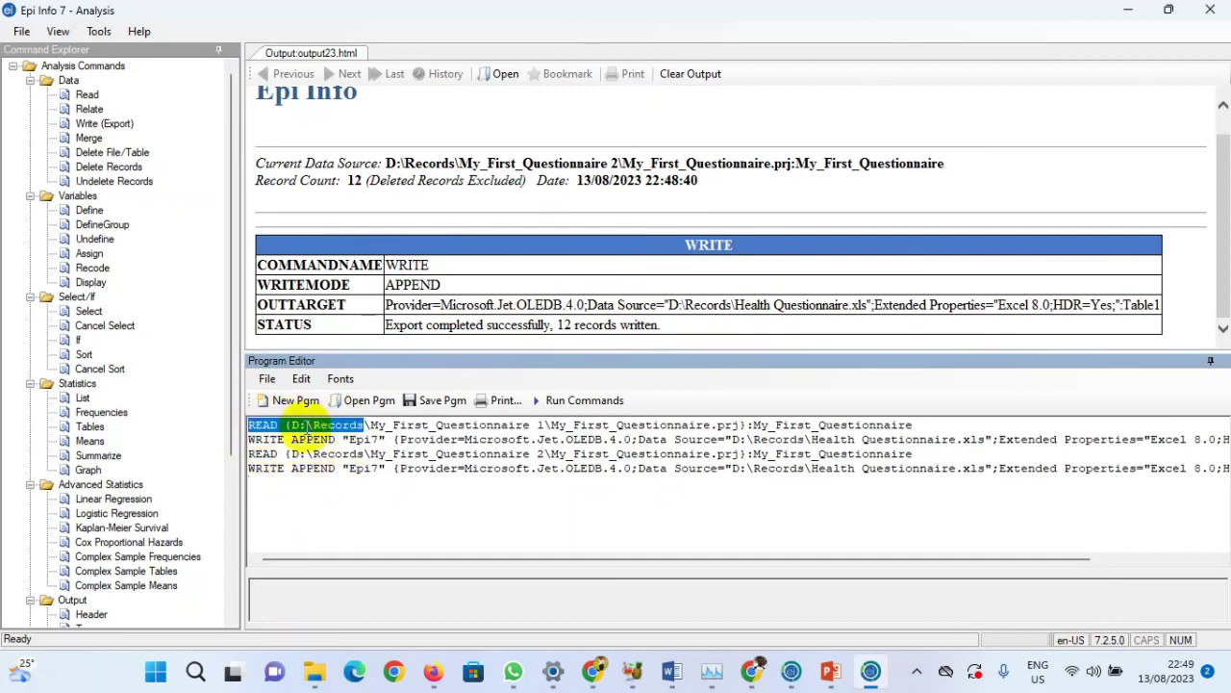
pyautogui.click(330, 438)
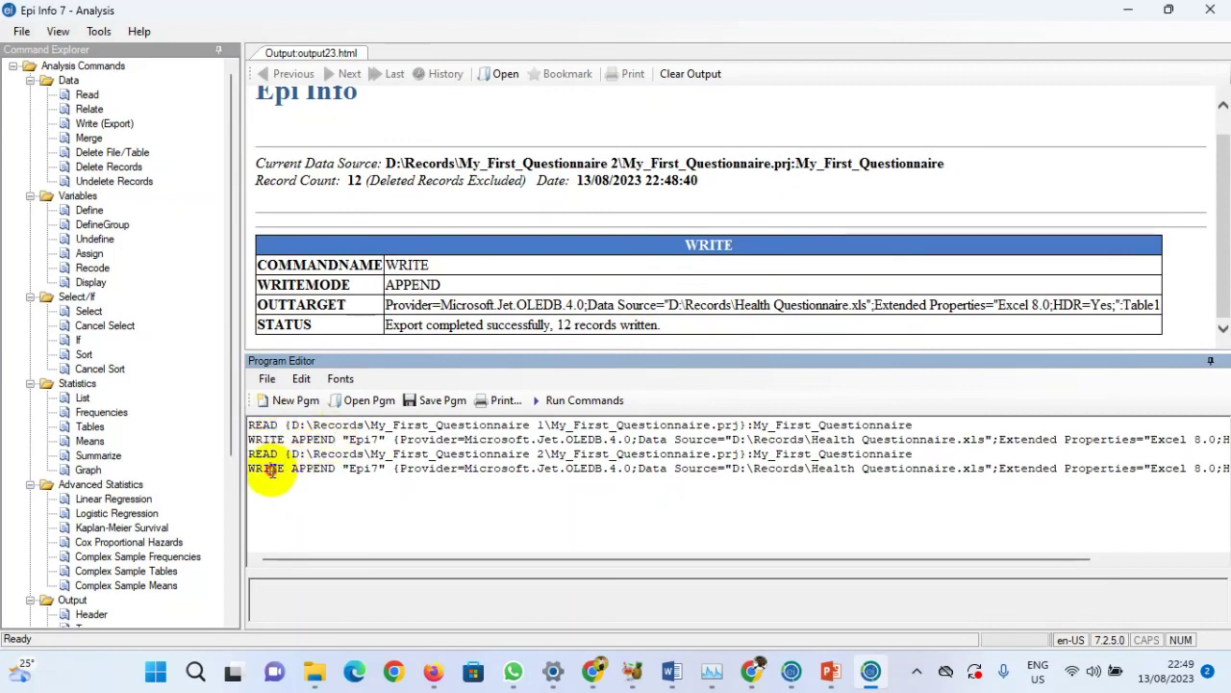
pyautogui.click(701, 77)
# Read the My_First_Questionnaire form from My_First_Questionnaire.prj in D:\Records\My_First_Questionnaire 3
pyautogui.click(86, 94)
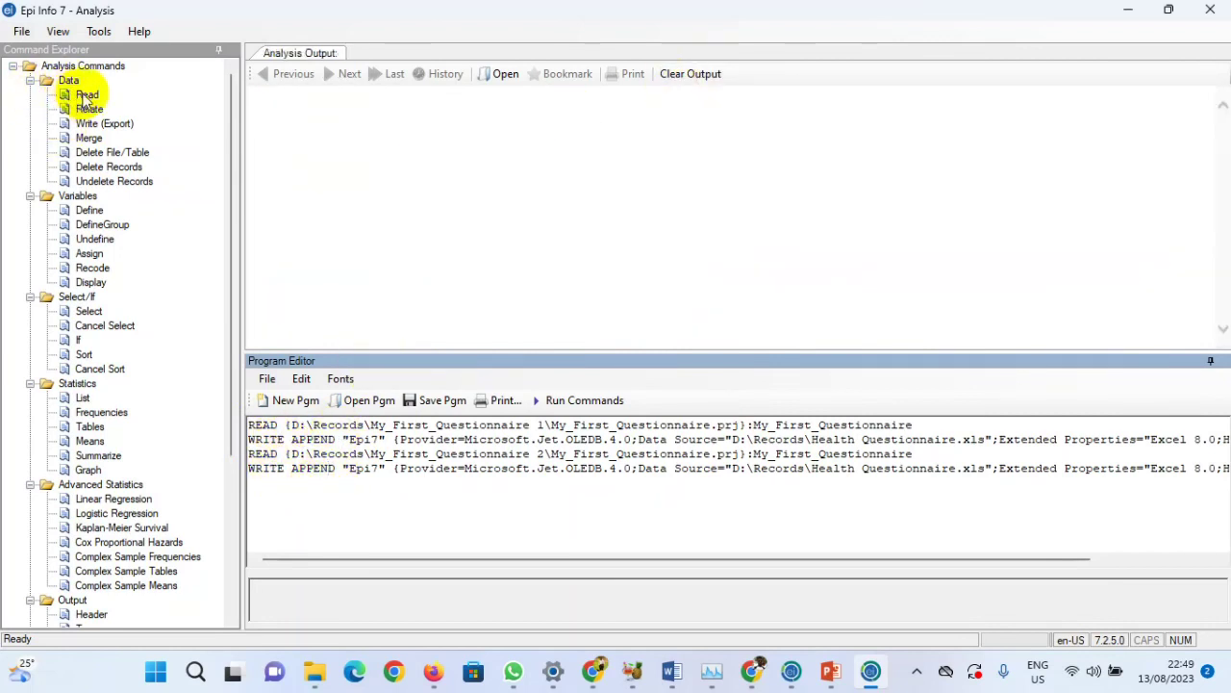
pyautogui.click(793, 229)
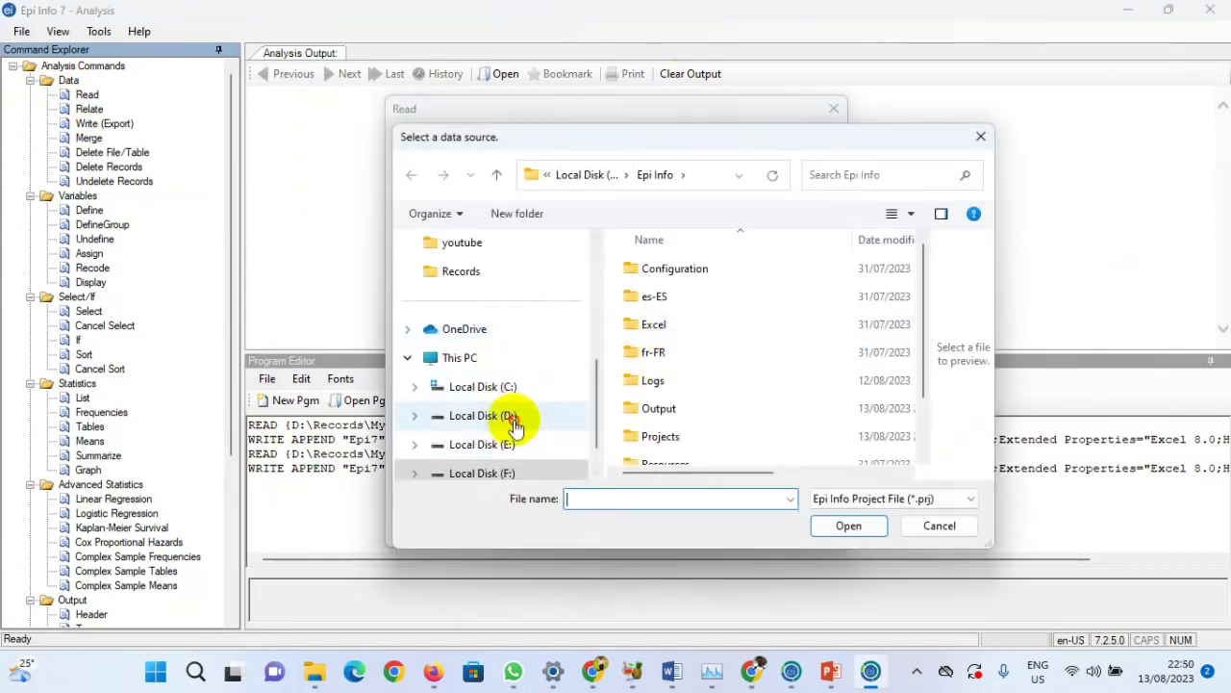
pyautogui.click(507, 415)
pyautogui.scroll(-5, 731, 385)
pyautogui.doubleClick(708, 424)
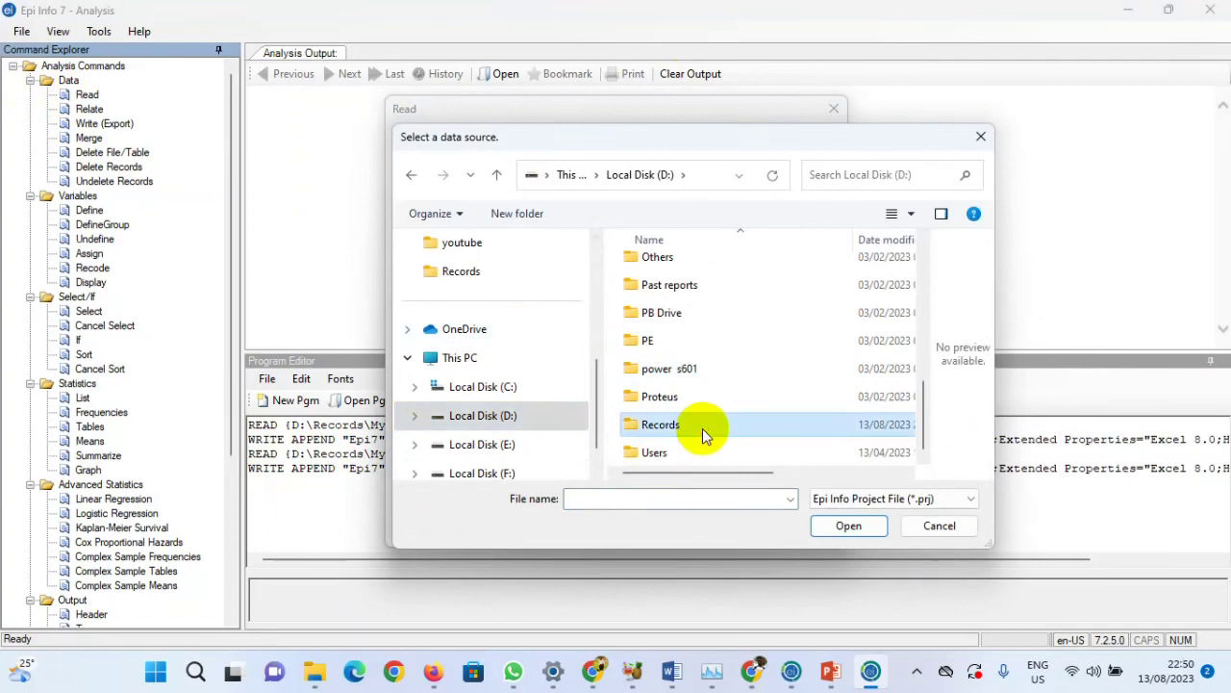
pyautogui.doubleClick(735, 323)
pyautogui.click(734, 279)
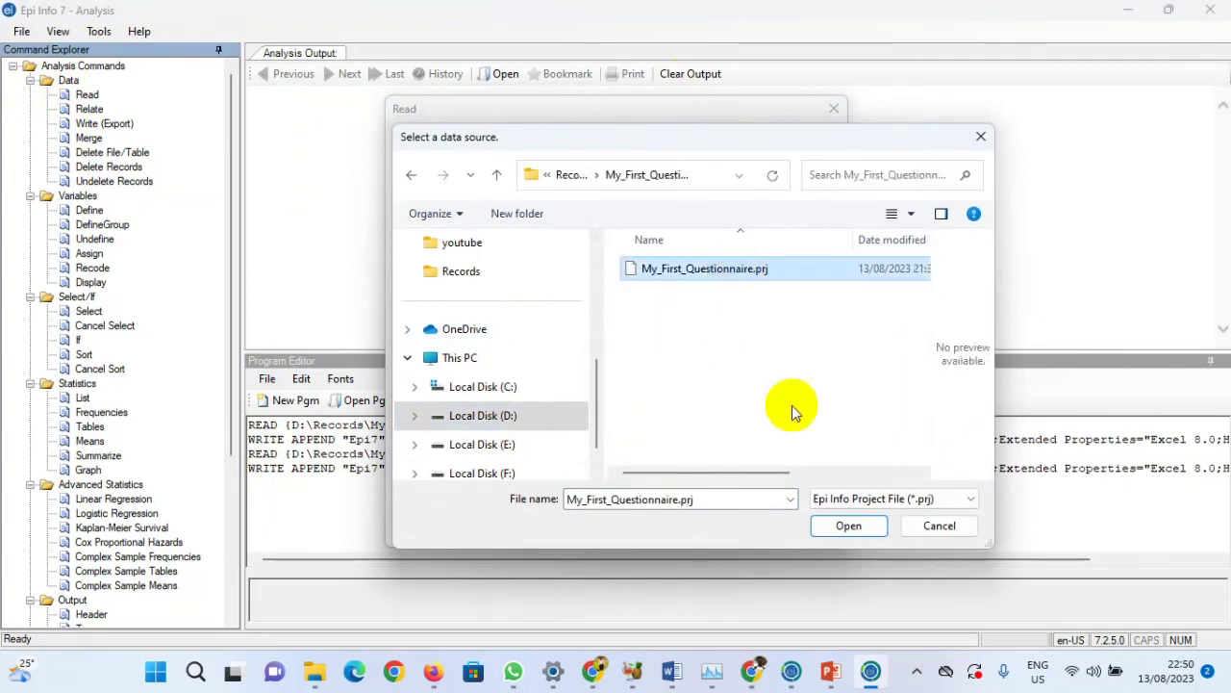
pyautogui.click(848, 525)
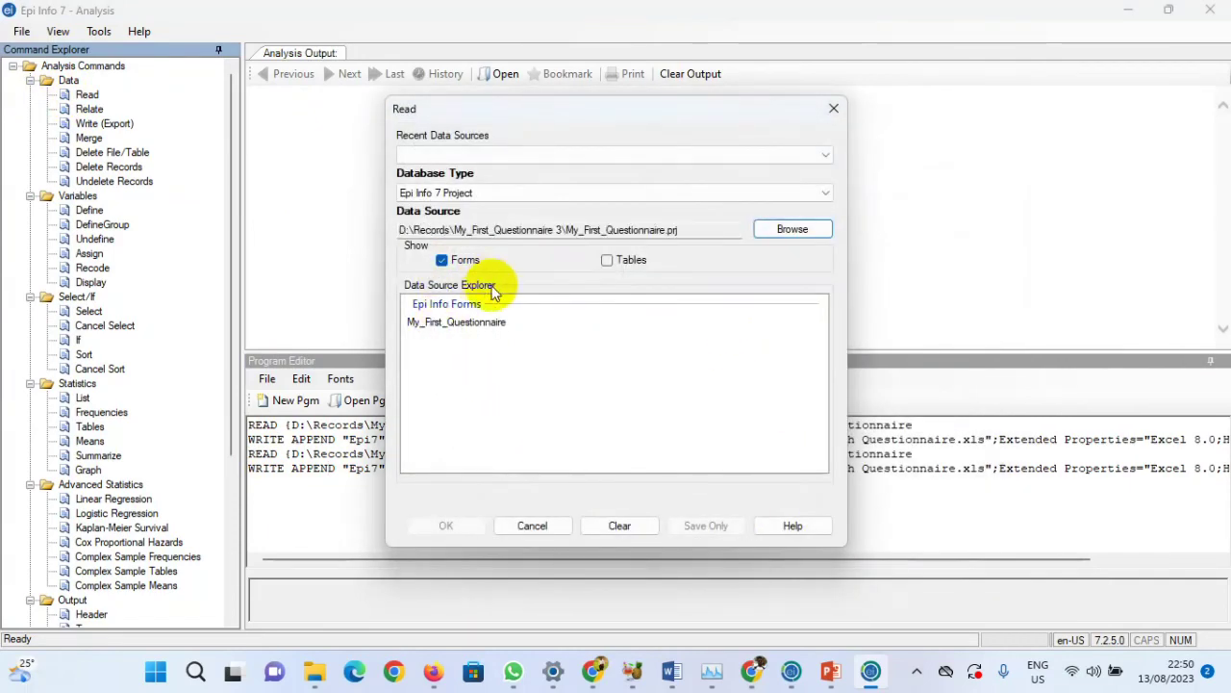
pyautogui.click(455, 322)
pyautogui.click(445, 526)
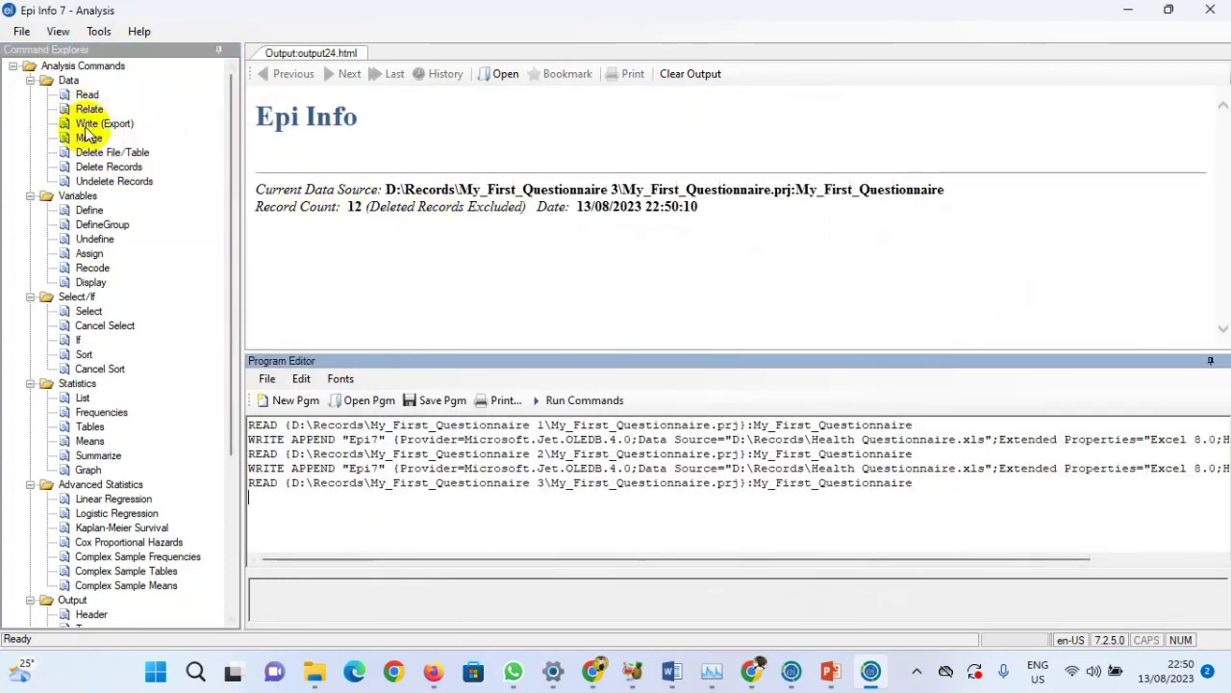
# Start a Write (Export) command in Microsoft Excel 97-2003 Workbook (.xls) format with Health Questionnaire.xls in the Records folder as the destination workbook
pyautogui.click(91, 125)
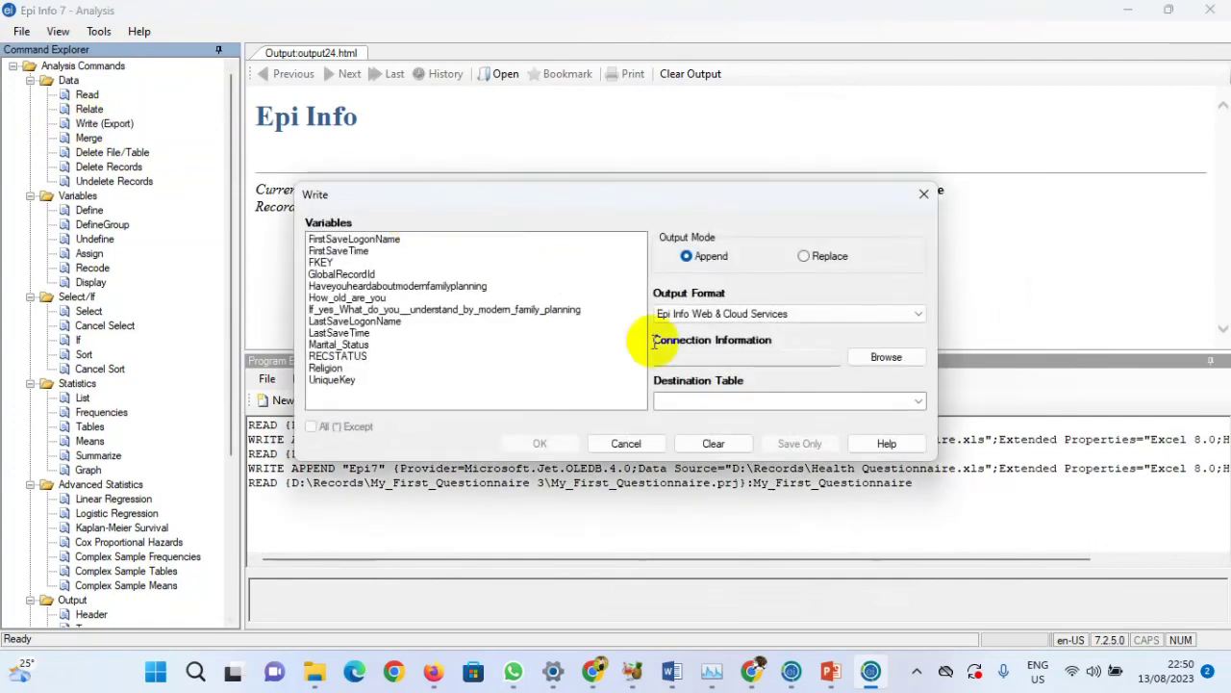
pyautogui.click(914, 315)
pyautogui.click(867, 377)
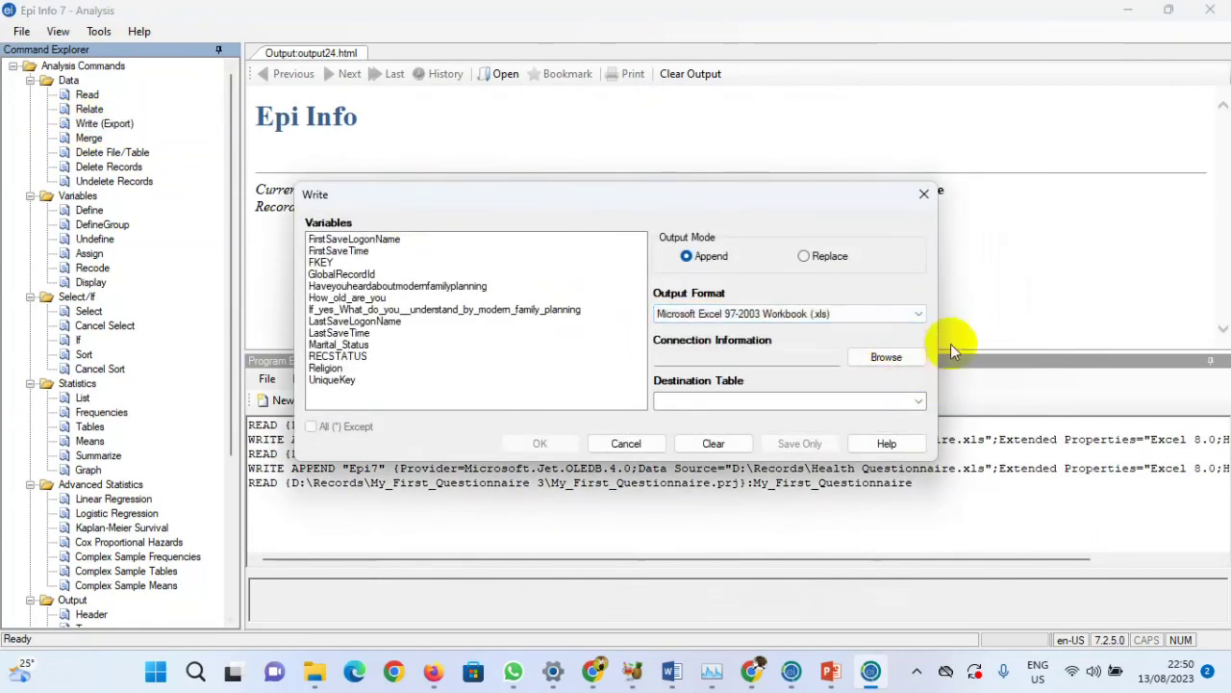
pyautogui.click(887, 357)
pyautogui.click(774, 313)
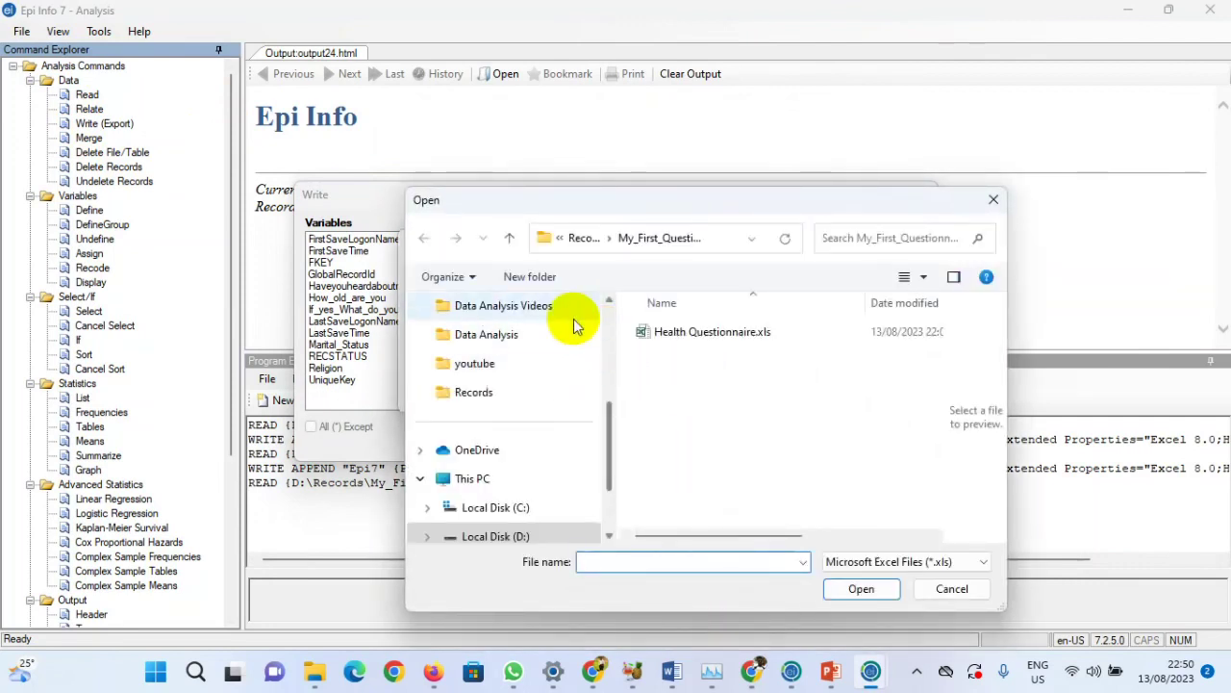
pyautogui.click(583, 239)
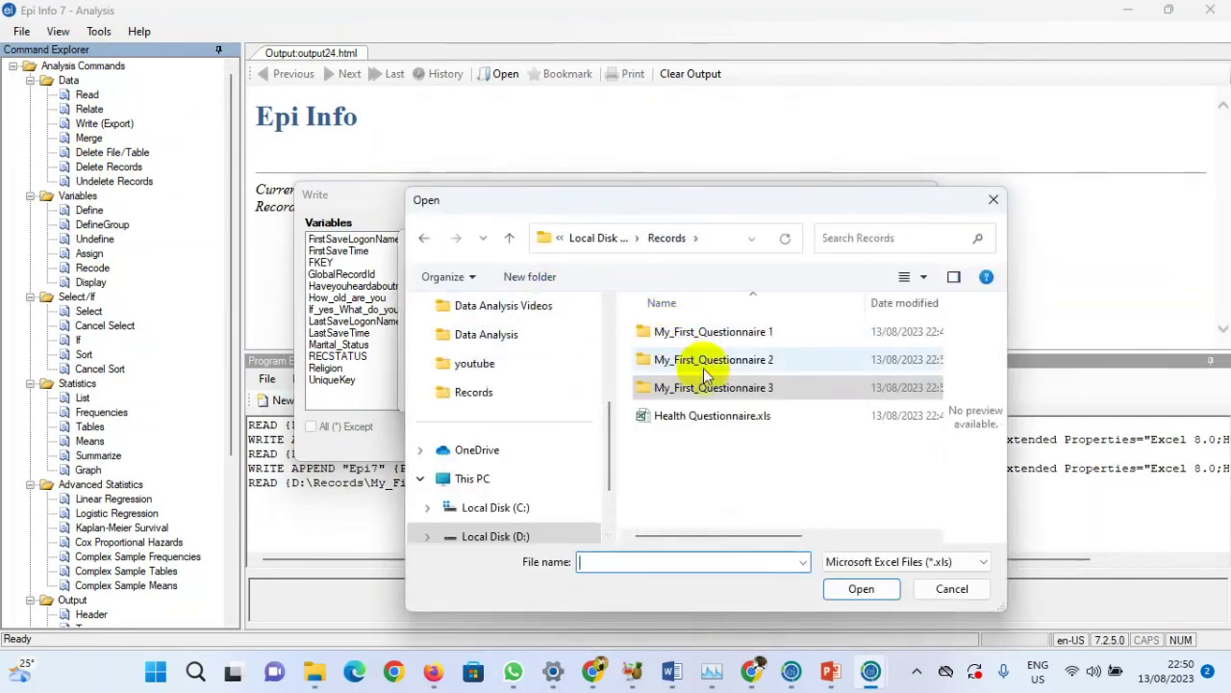
pyautogui.click(723, 416)
pyautogui.click(861, 589)
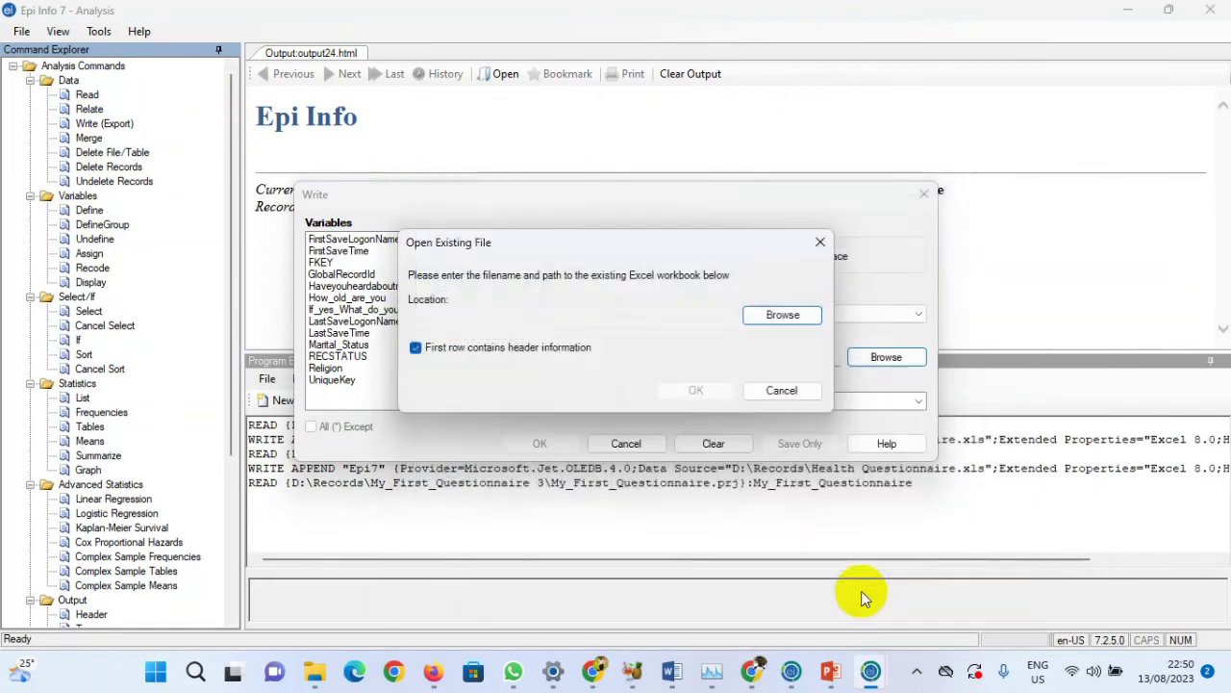
pyautogui.click(689, 387)
# Export the third copy's records in Append mode to Table1 and clear the analysis output
pyautogui.click(909, 404)
pyautogui.click(793, 422)
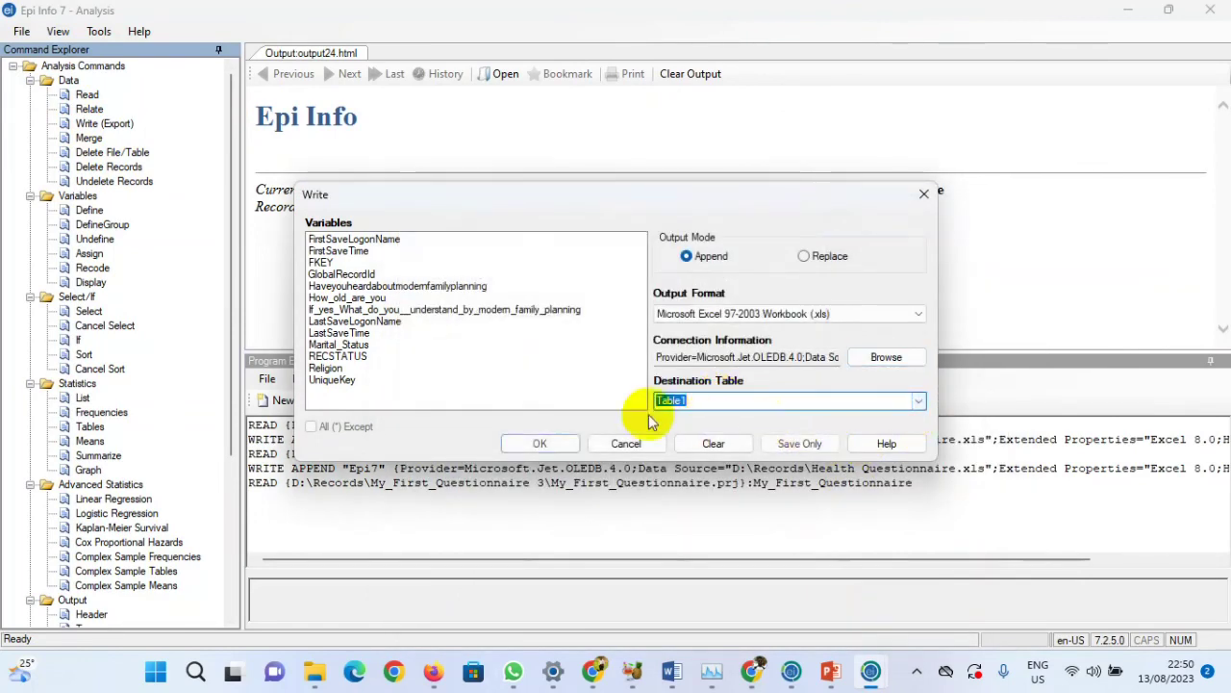
pyautogui.click(540, 444)
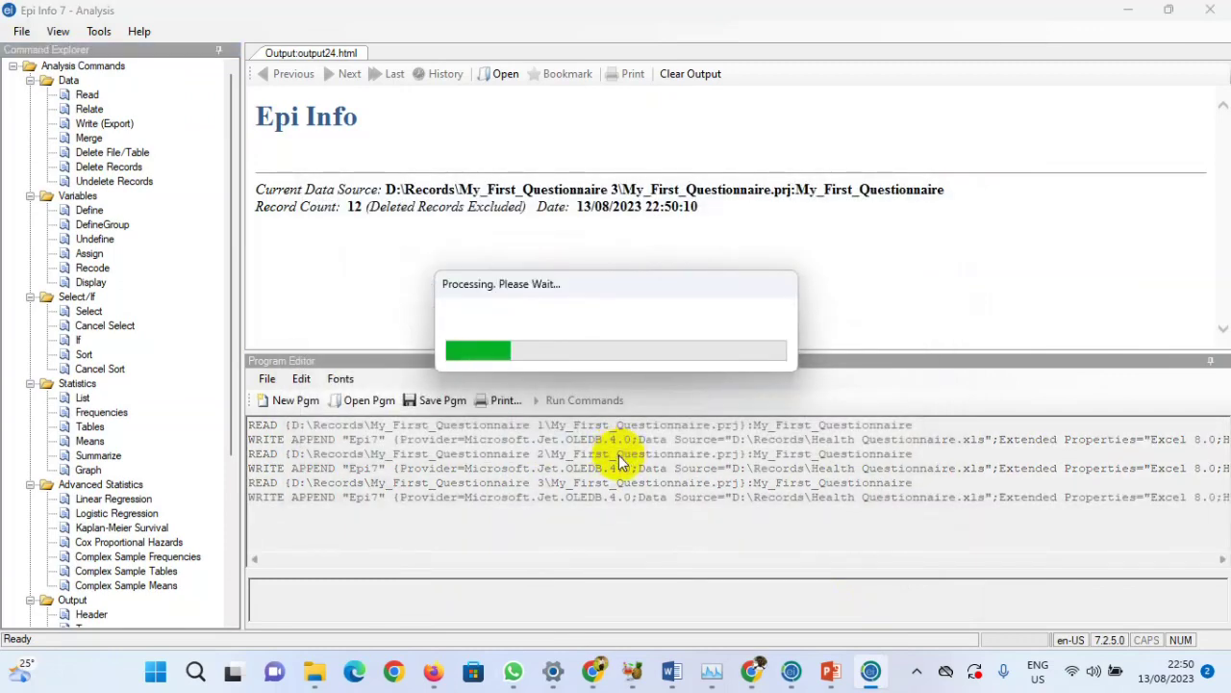
pyautogui.scroll(-1, 627, 270)
pyautogui.click(689, 74)
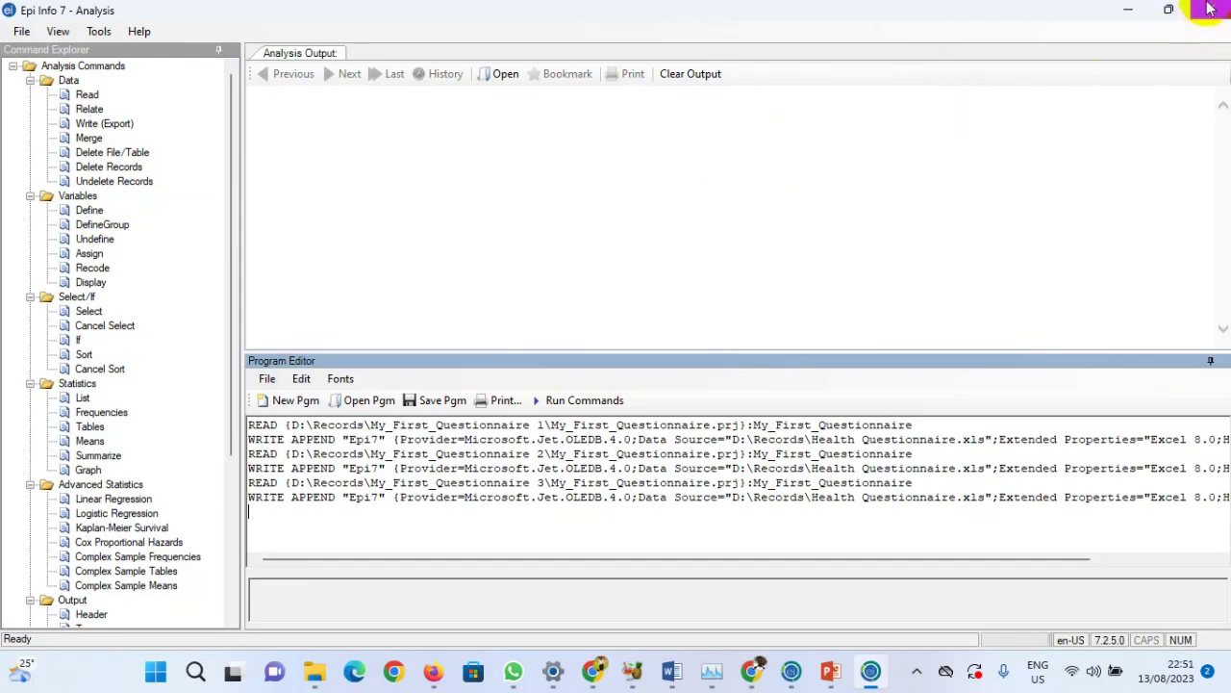
# Switch to File Explorer and open Health Questionnaire.xls from the Records folder in Excel
pyautogui.click(314, 672)
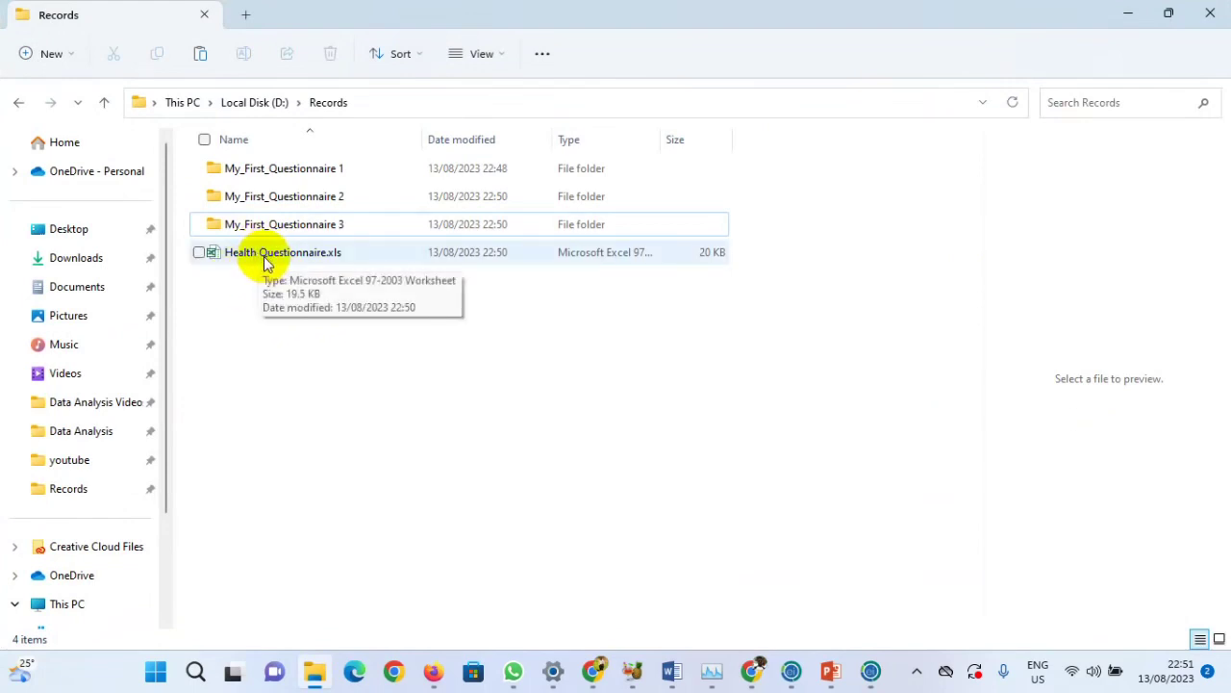
pyautogui.click(267, 260)
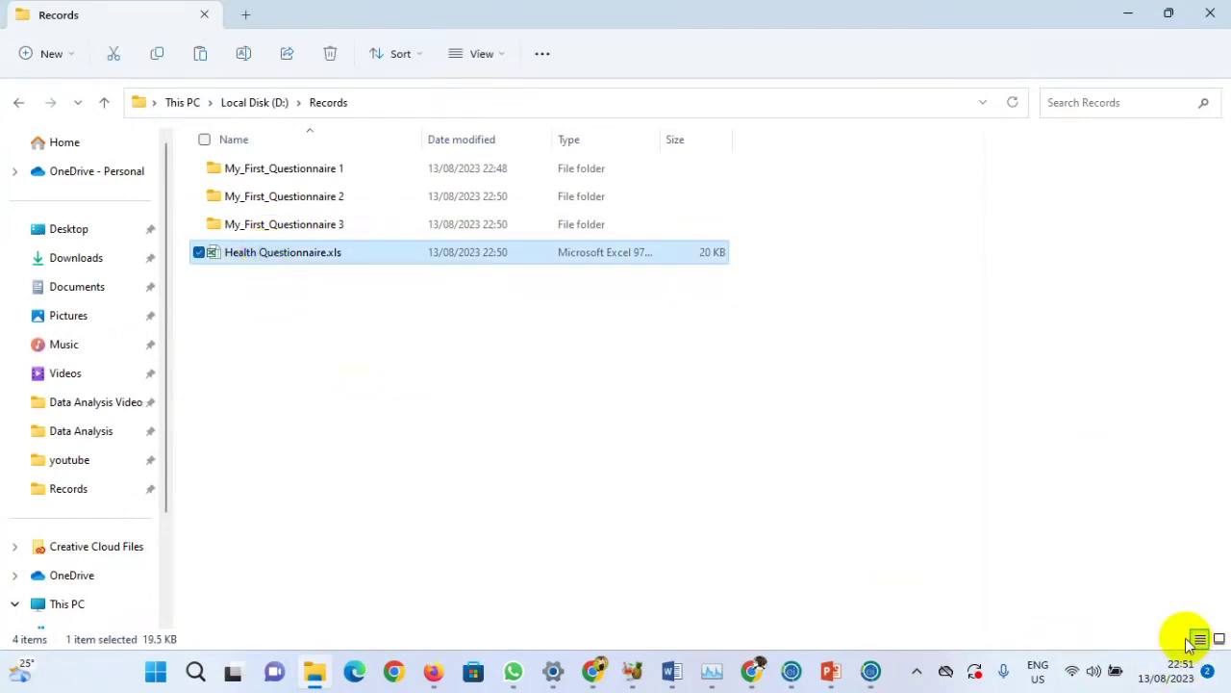
pyautogui.press('Return')
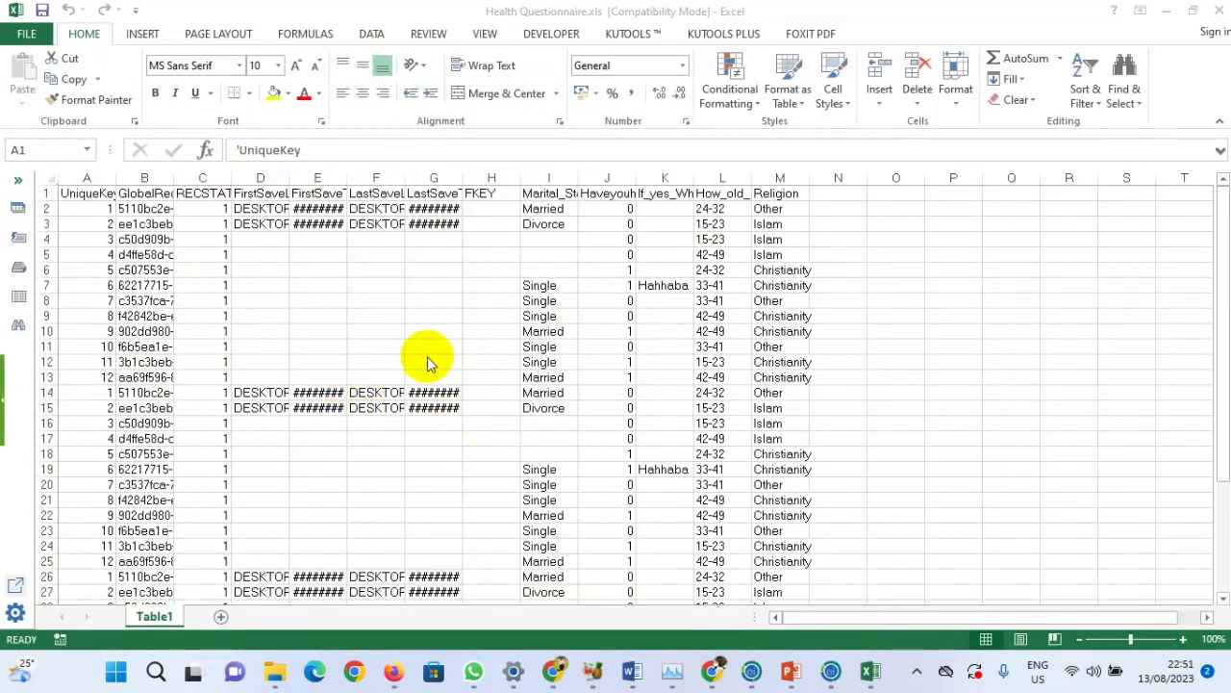
# Examine Table1 from the header row to the last record row to check how many records the three appended copies contain
pyautogui.scroll(-6, 348, 352)
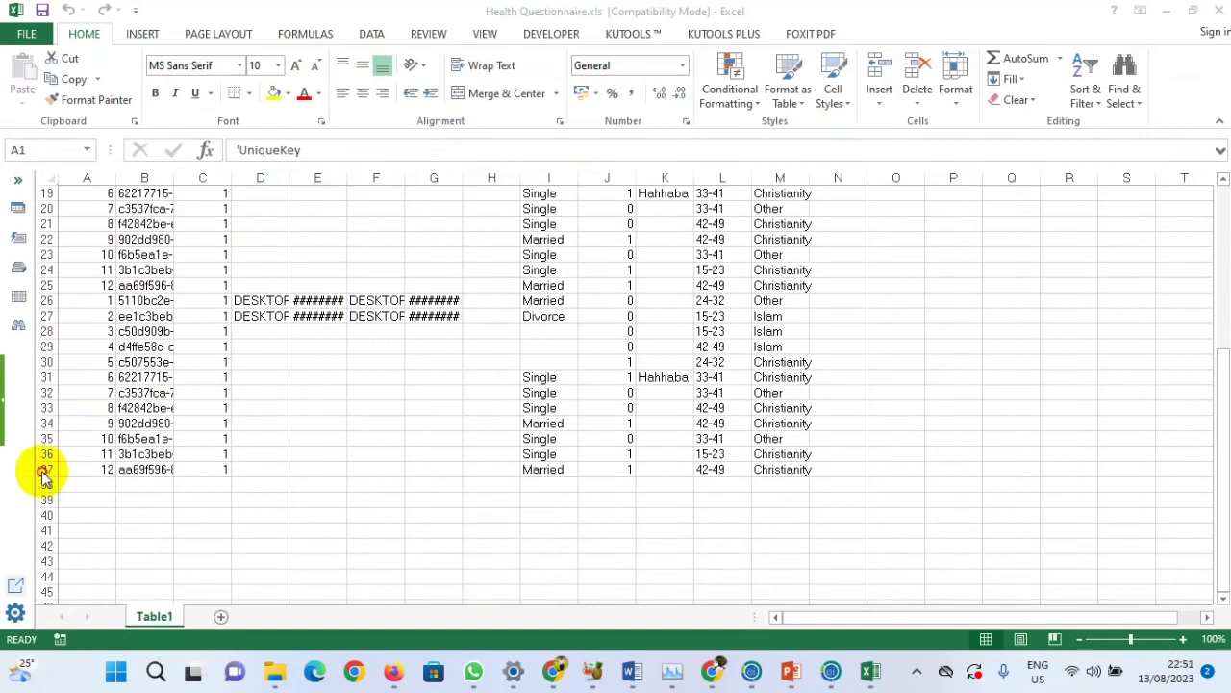
pyautogui.click(88, 471)
pyautogui.click(134, 469)
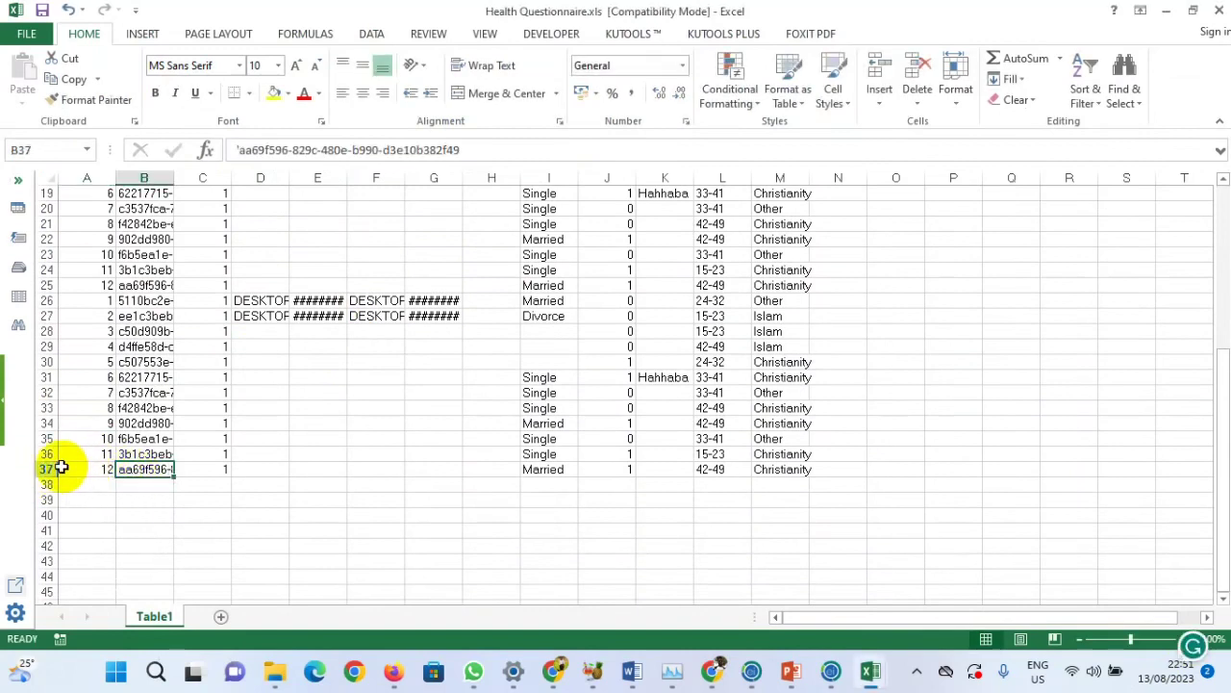
pyautogui.click(61, 469)
pyautogui.scroll(1, 201, 468)
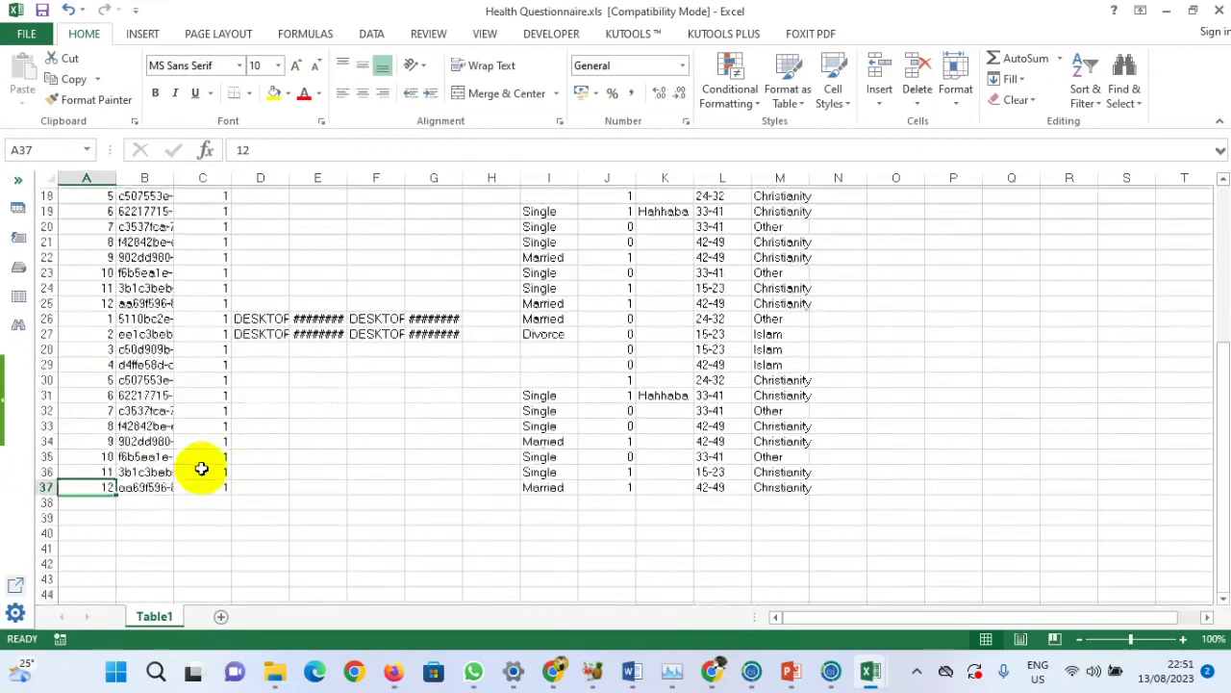
pyautogui.scroll(6, 197, 438)
pyautogui.click(43, 193)
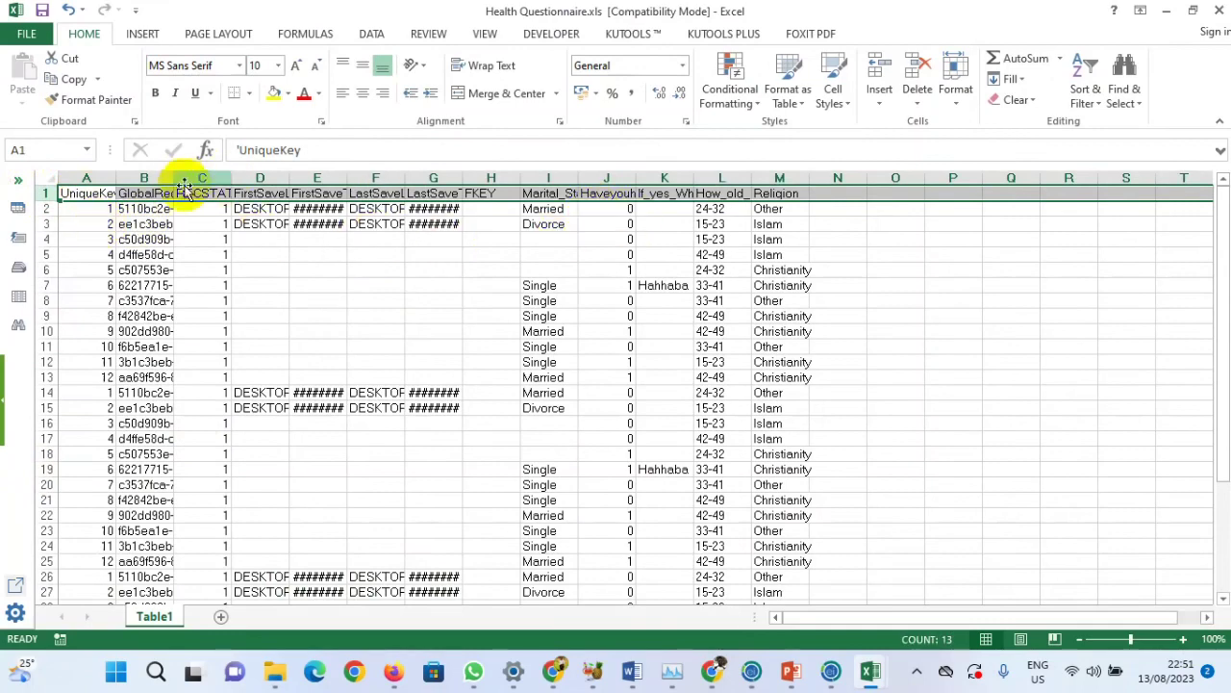
pyautogui.scroll(-5, 437, 390)
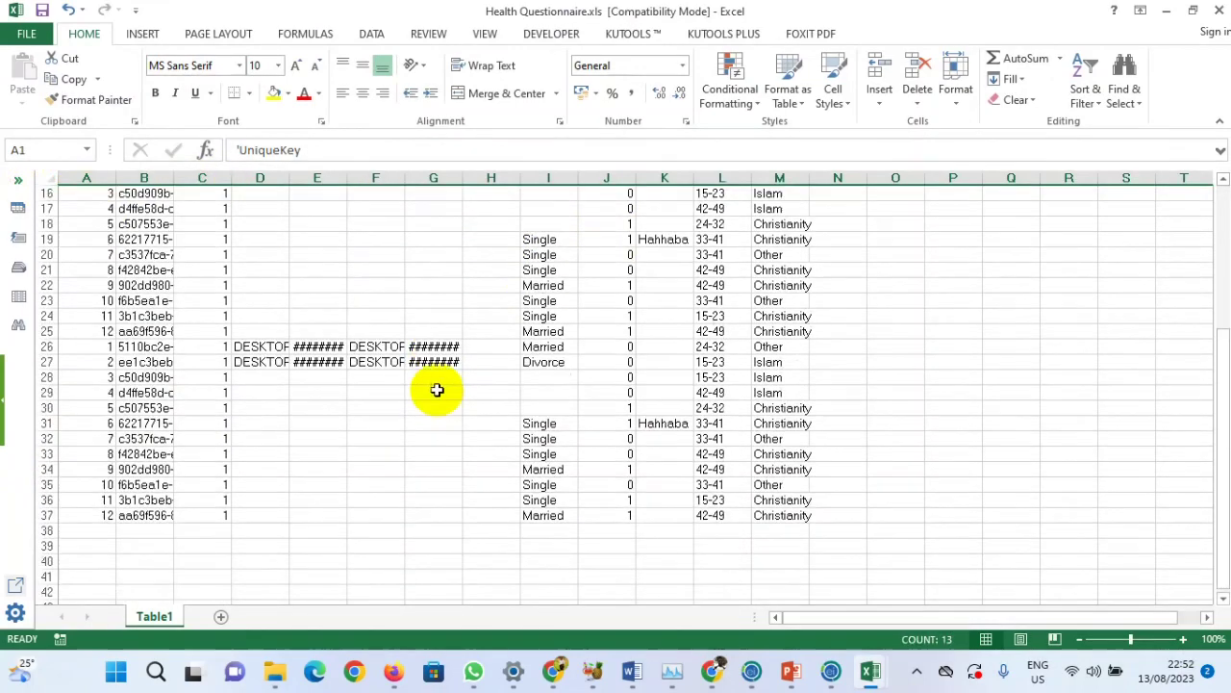
pyautogui.scroll(4, 137, 433)
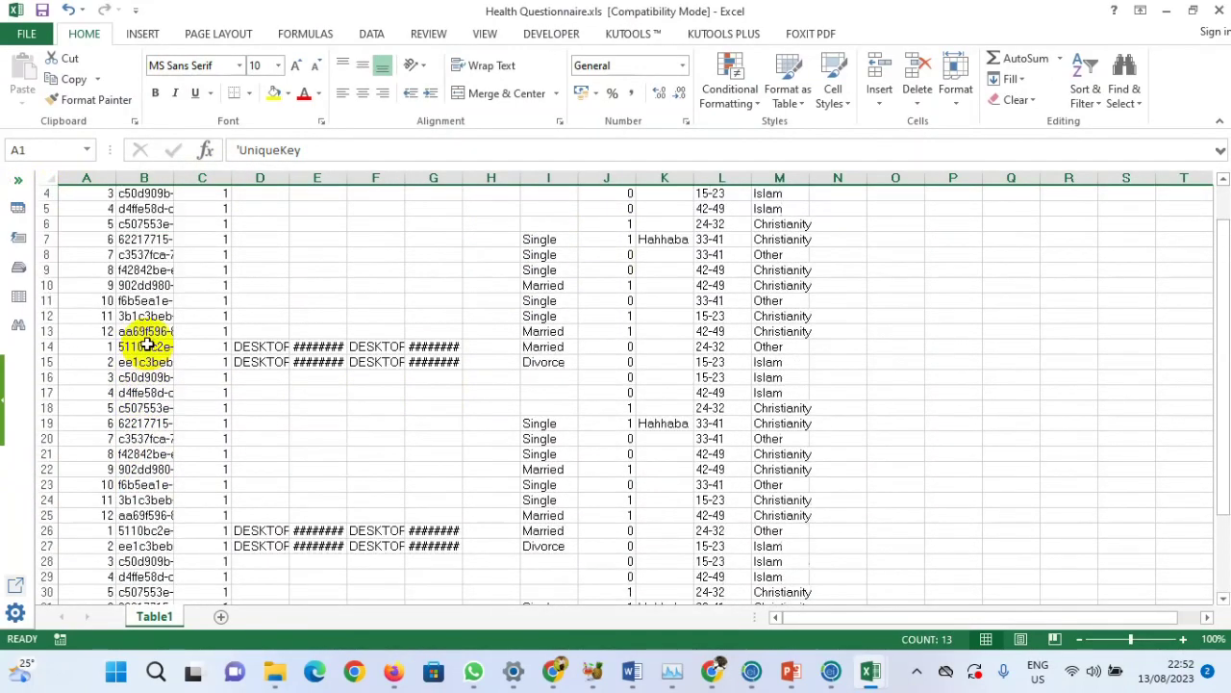
pyautogui.scroll(1, 146, 345)
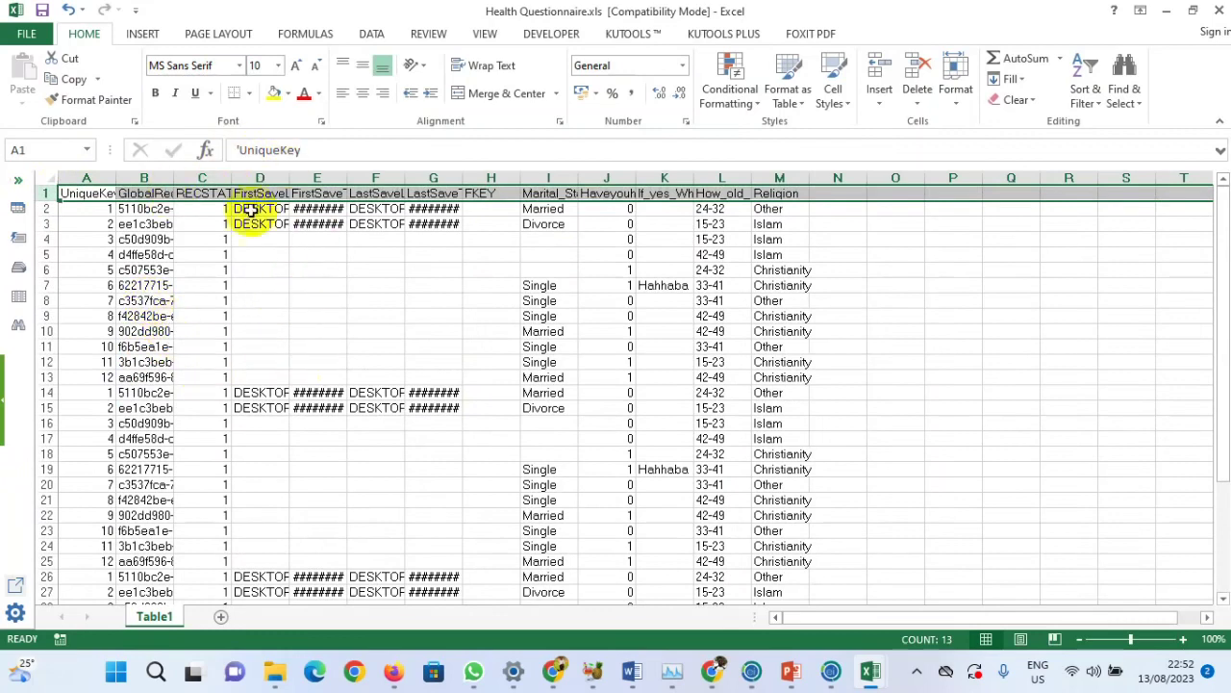